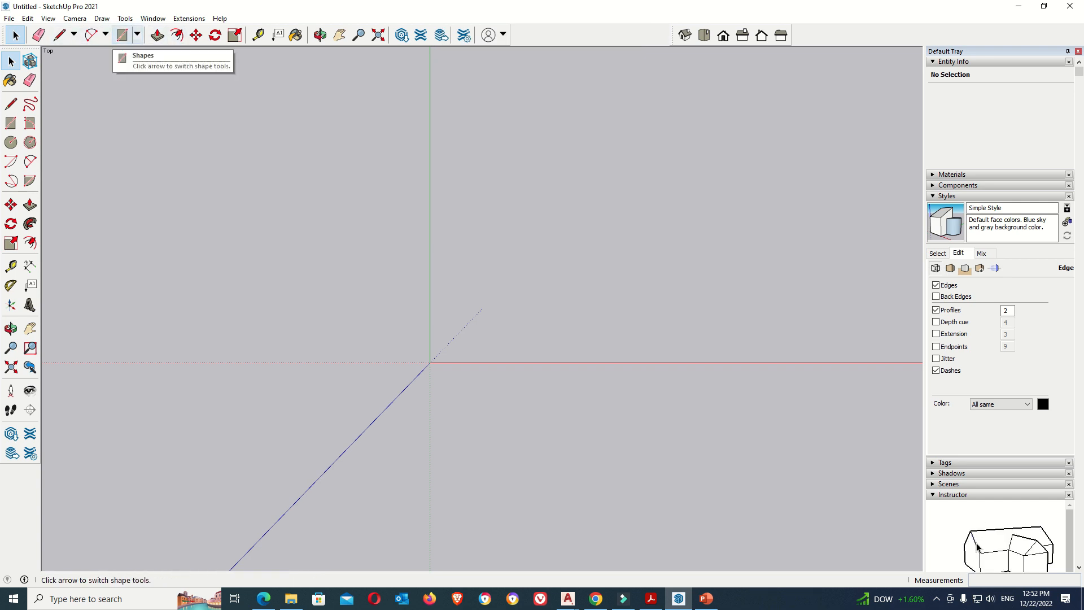
Draw a 4 by 2.6 m rectangle beside the green axis in the top view
left_click(122, 35)
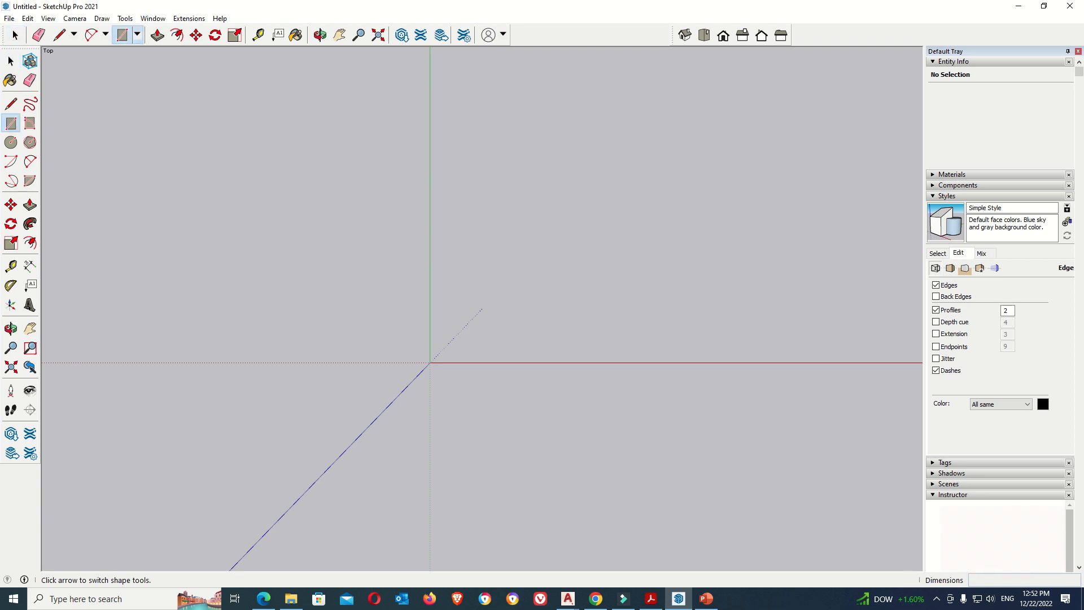
left_click(487, 222)
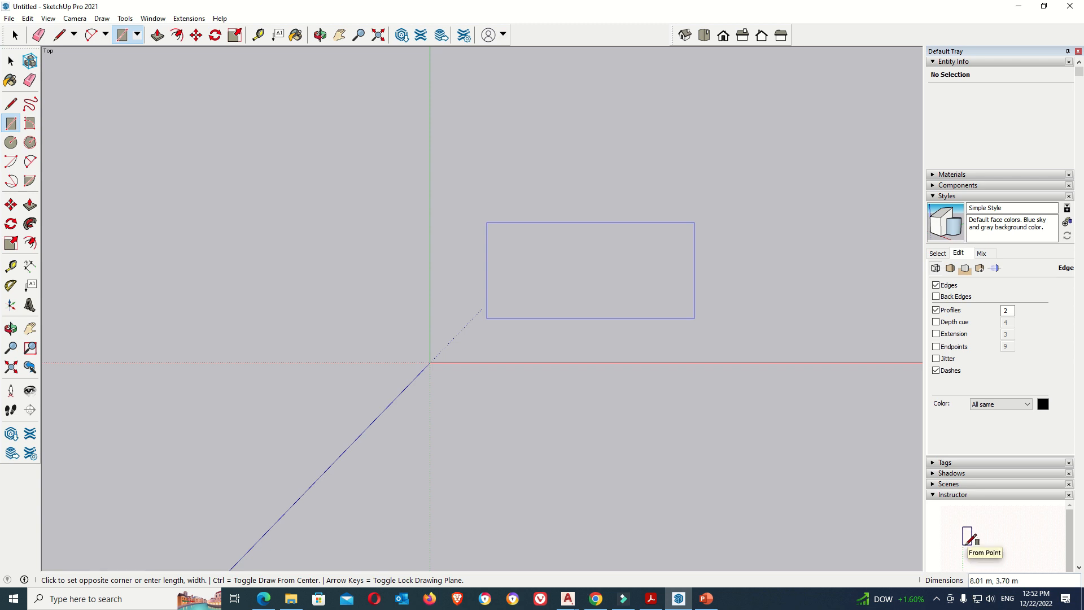
type("4,2.6")
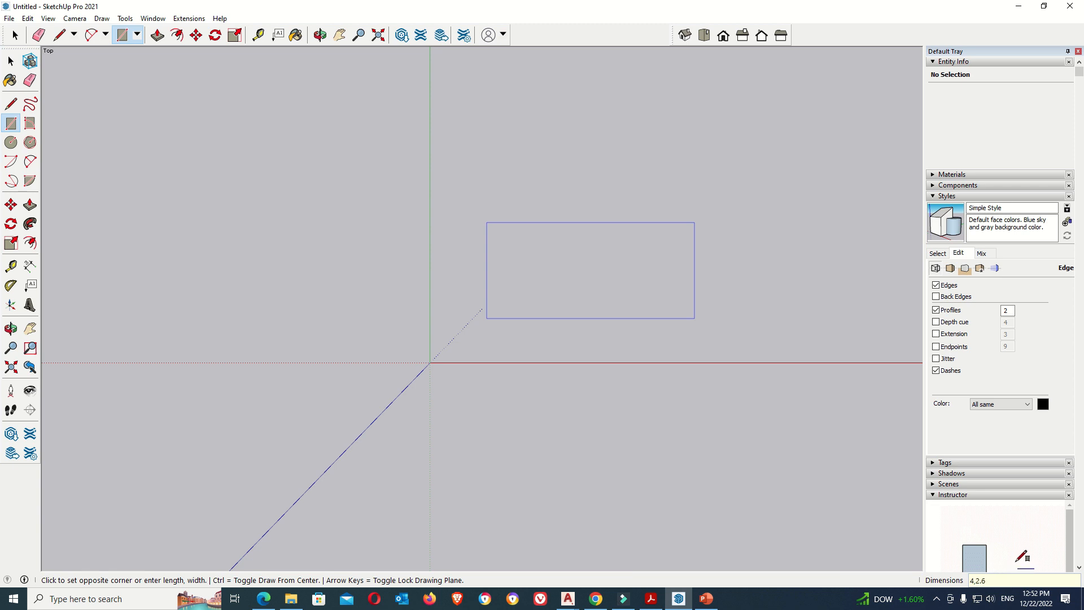
key("Return")
scroll(513, 223, "up", 4)
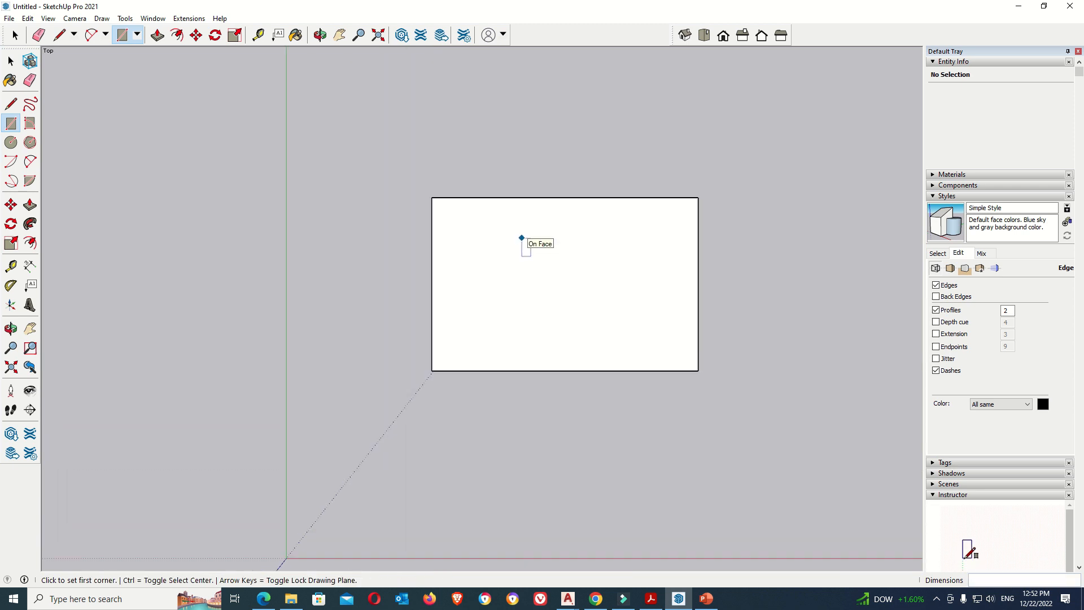
Draw a 2 by 0.25 m rectangle inside the large rectangle, starting from its upper-left corner
left_click(432, 198)
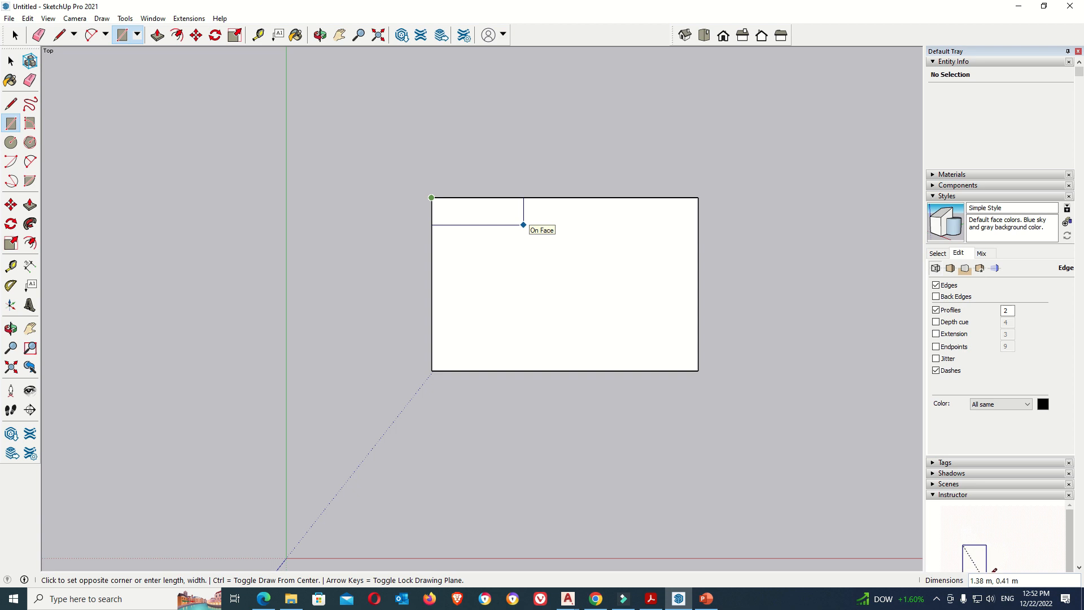
type(",")
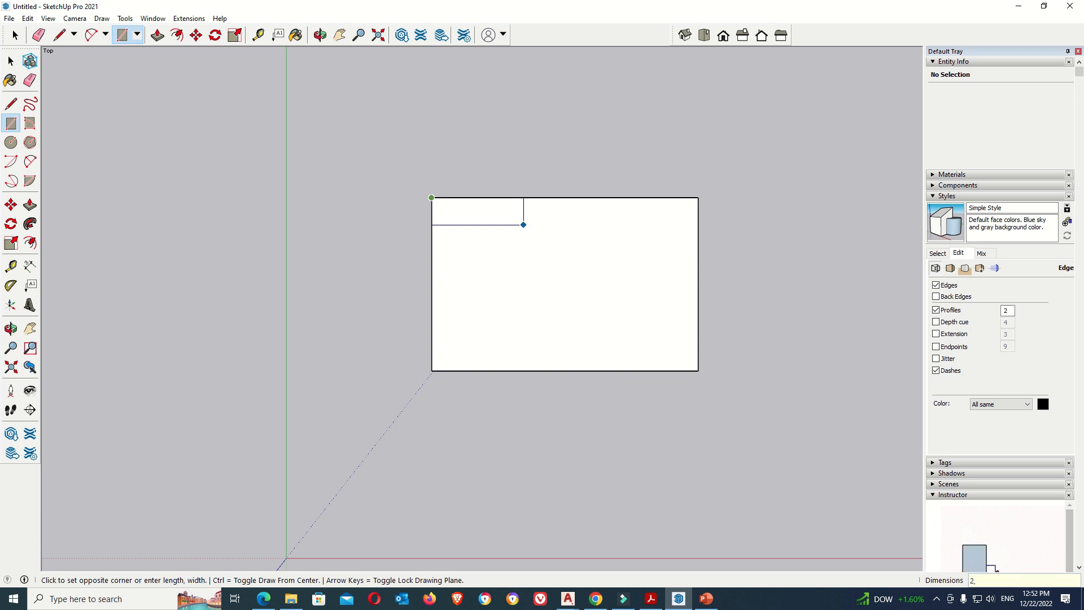
type(".25")
key("Return")
key("l")
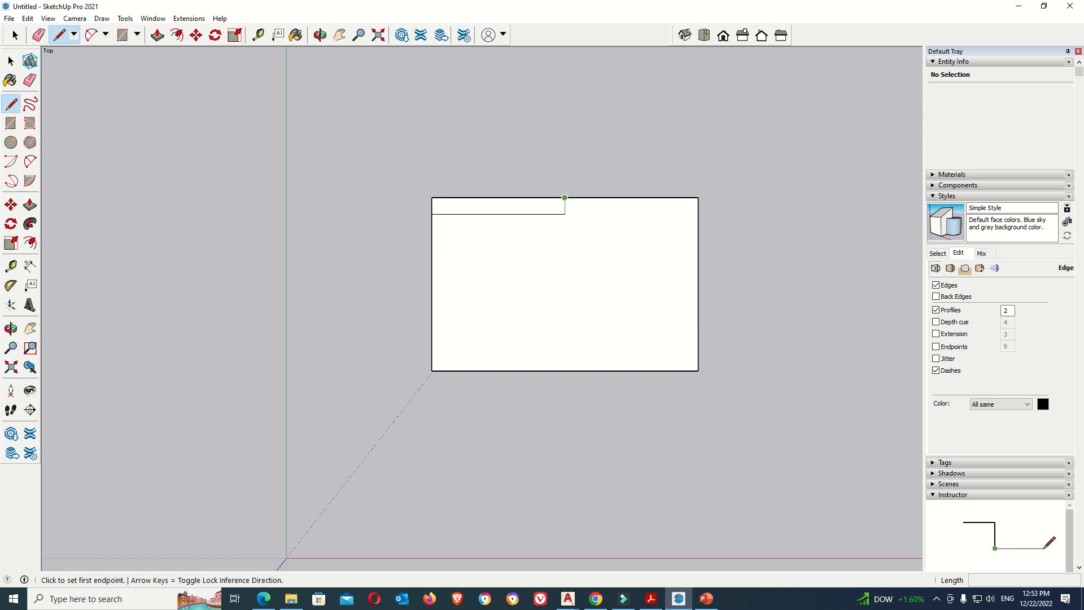
left_click(565, 197)
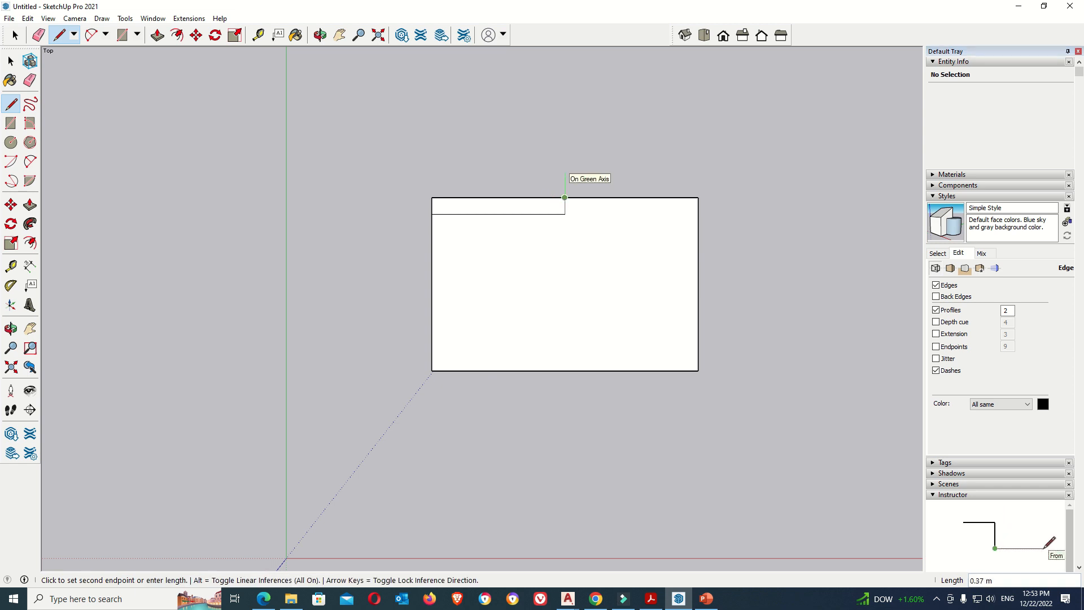
key("Escape")
left_click(698, 197)
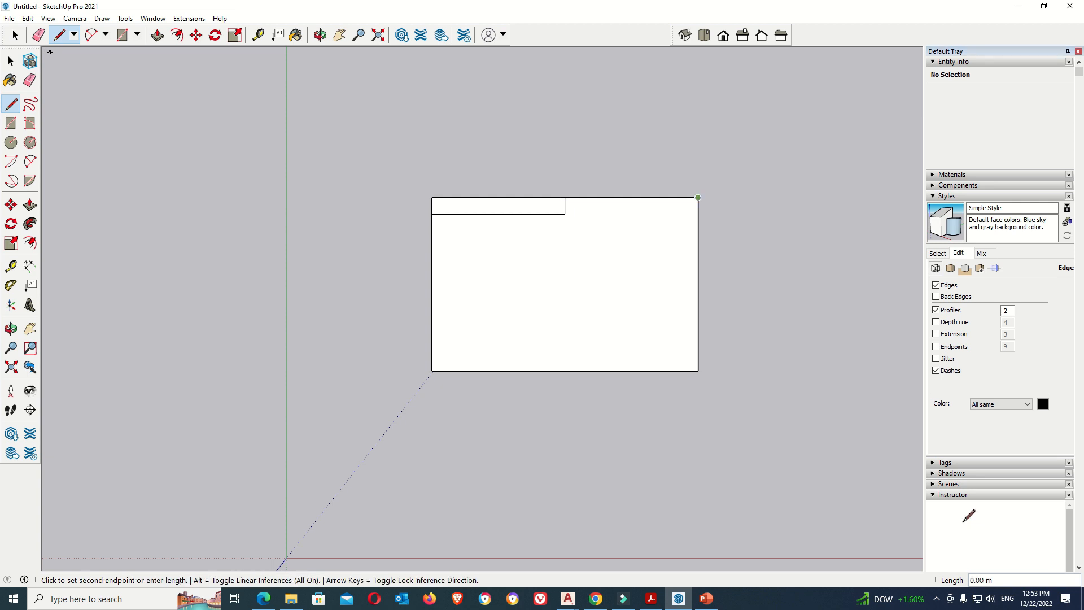
type(".02")
key("Return")
key("Escape")
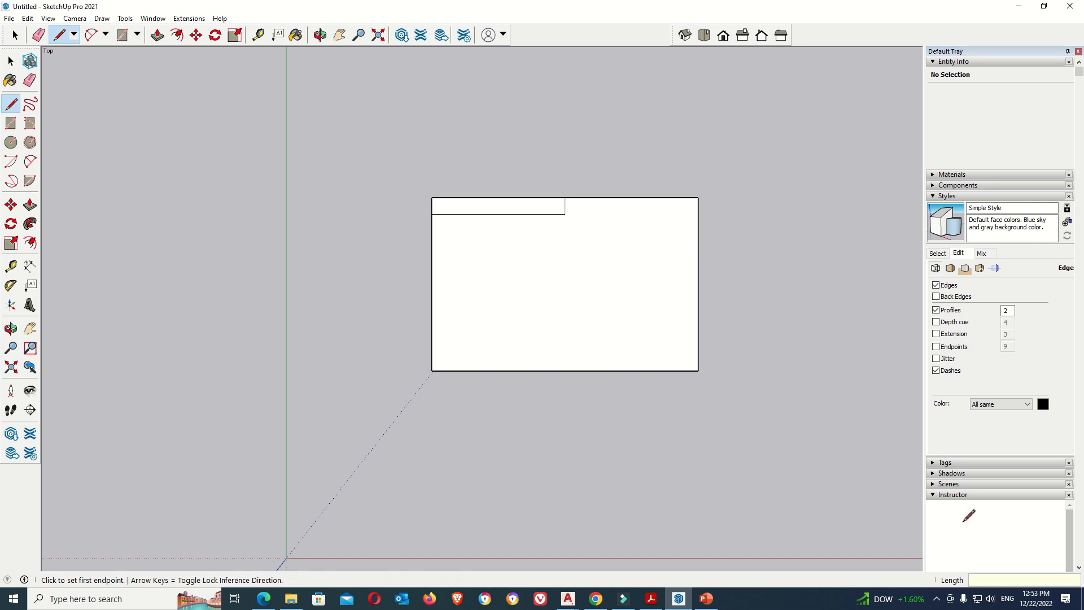
Draw connected lines 0.2 m up from the large rectangle's upper-right corner, left across its full width and 0.02 m further left
left_click(698, 197)
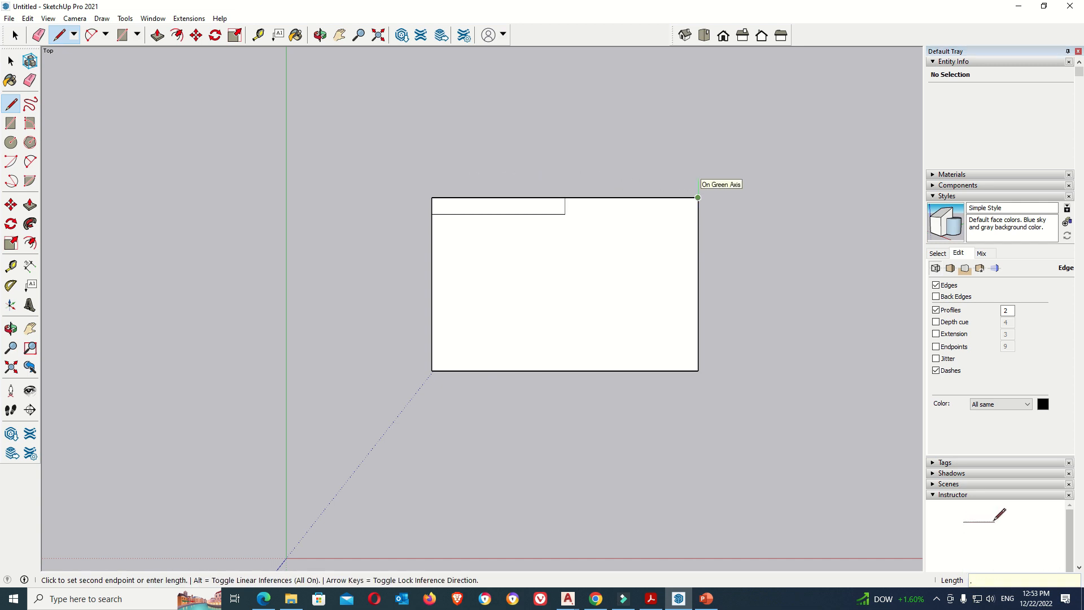
left_click(698, 184)
left_click(431, 184)
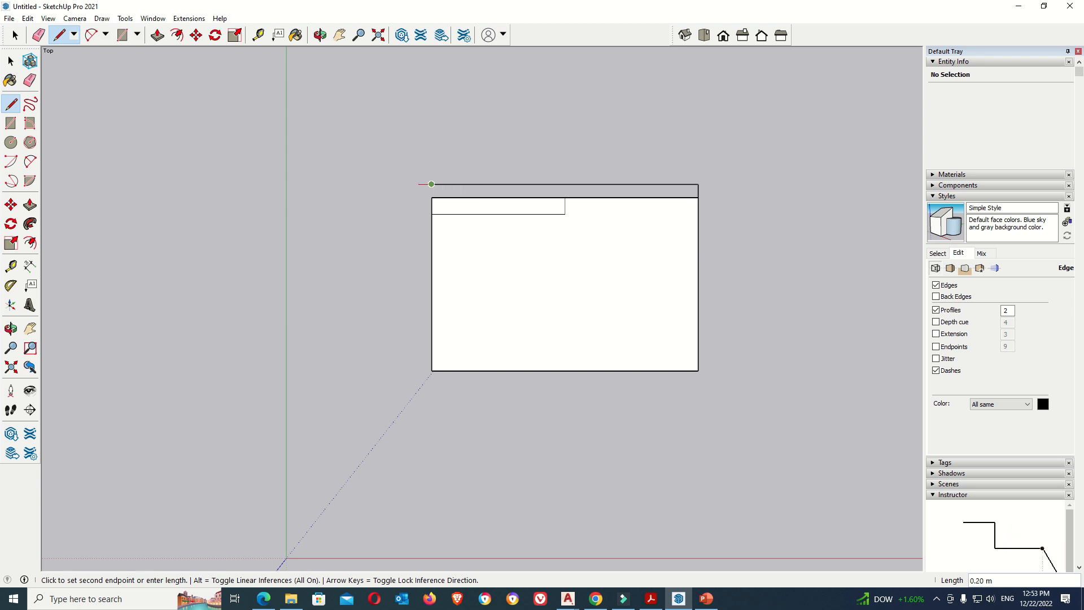
type("02")
key("Return")
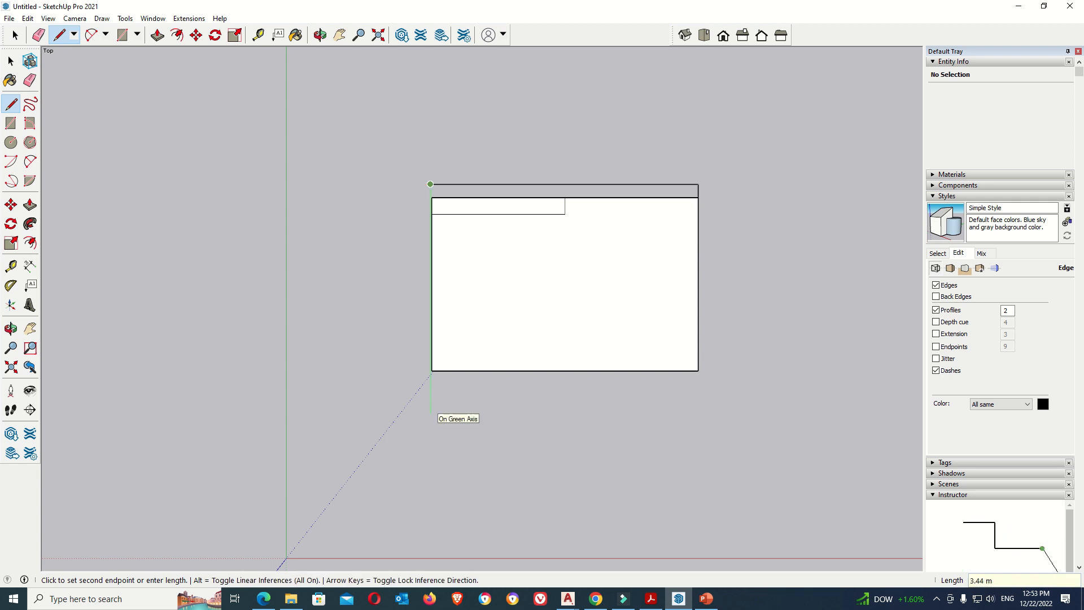
Continue the outline about 2.8 m down along the green axis and close it at the large rectangle's lower-left corner
scroll(431, 414, "up", 2)
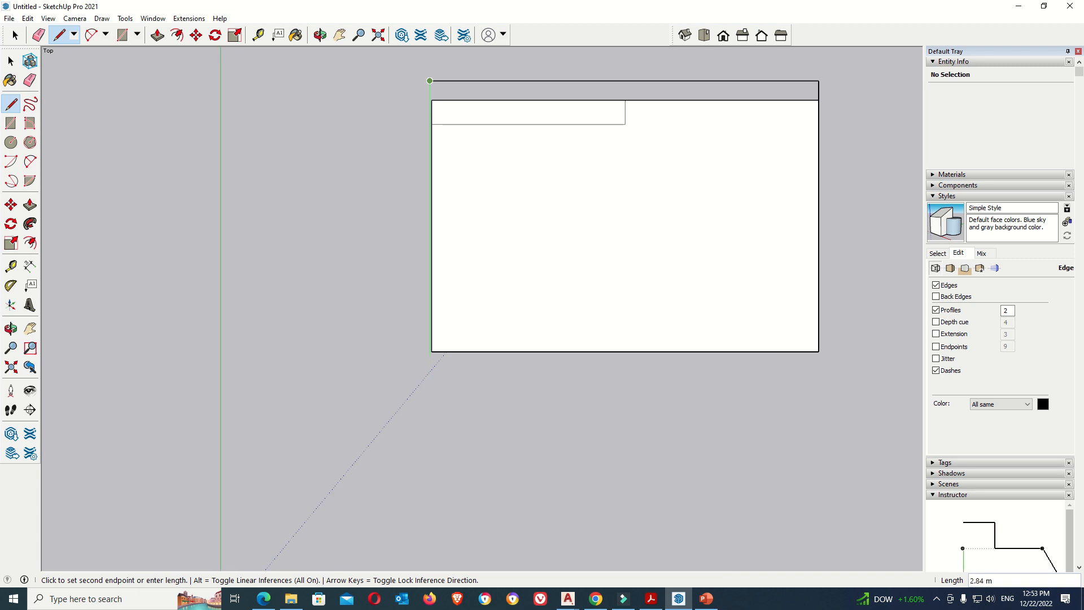
scroll(431, 277, "up", 2)
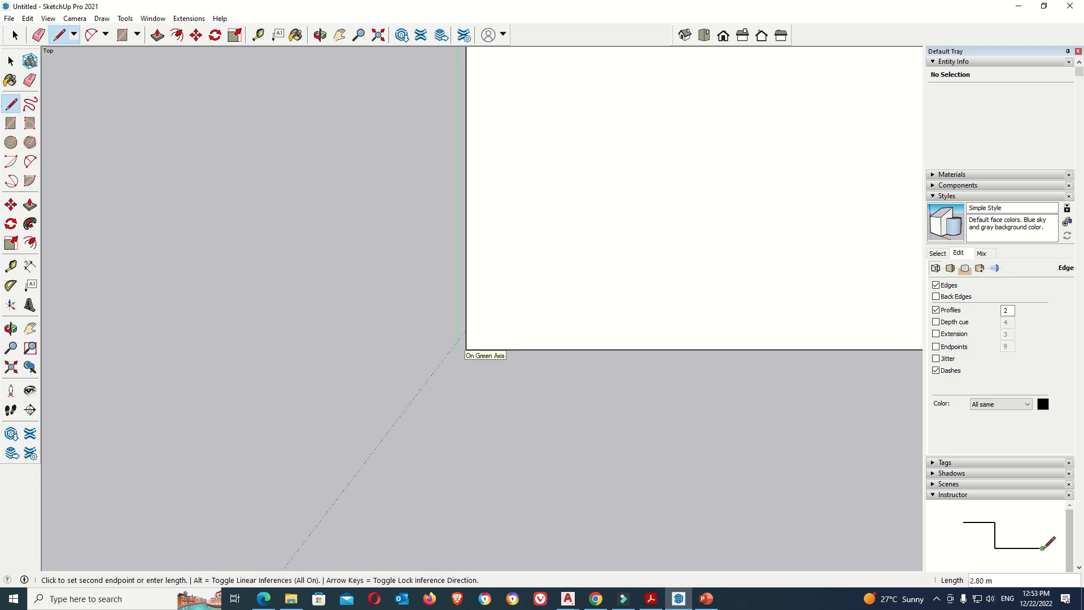
left_click(457, 350)
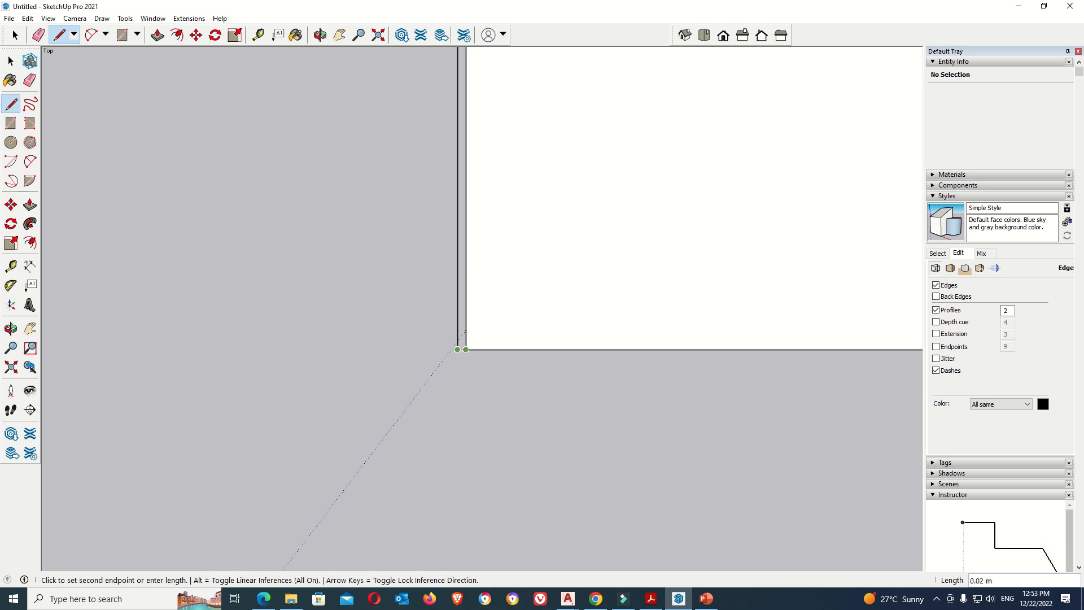
left_click(466, 350)
Try a short horizontal line extending right from the outline's upper-right corner, and delete it
scroll(466, 350, "down", 5)
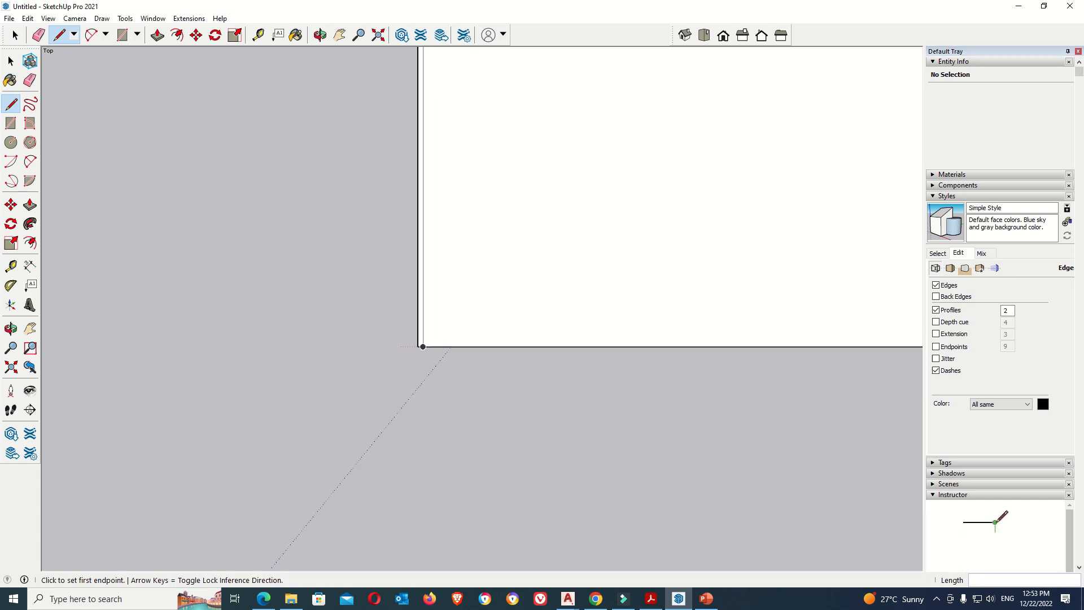
left_click(704, 147)
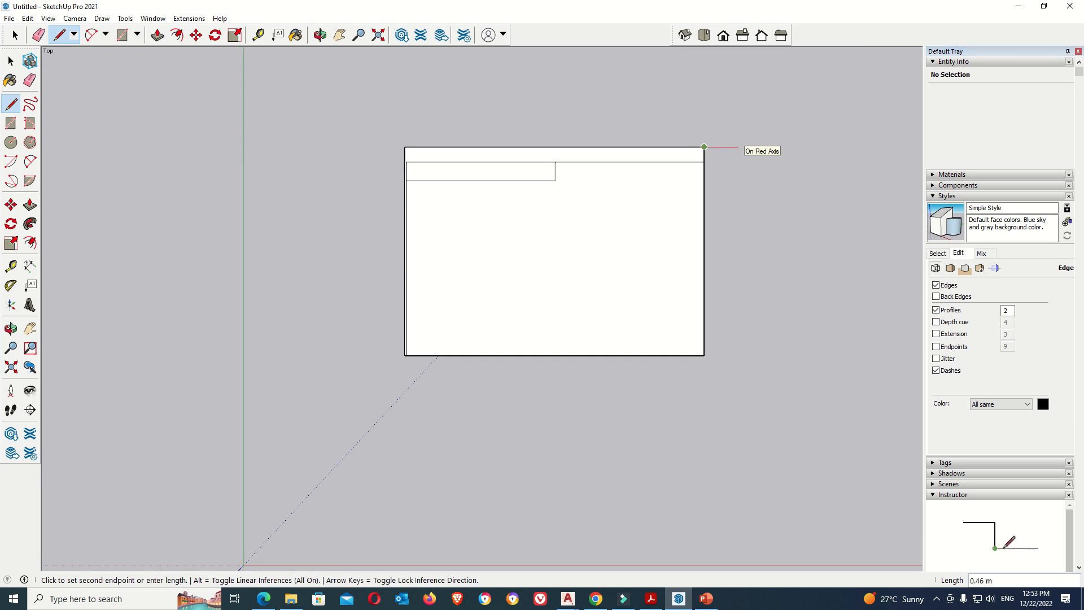
left_click(719, 147)
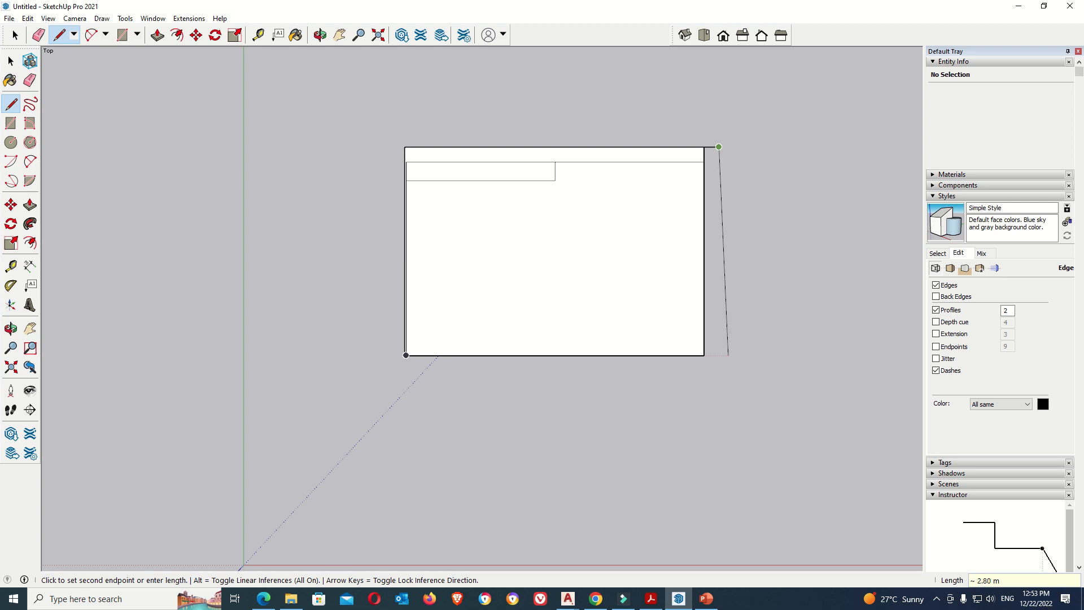
key("Escape")
key("space")
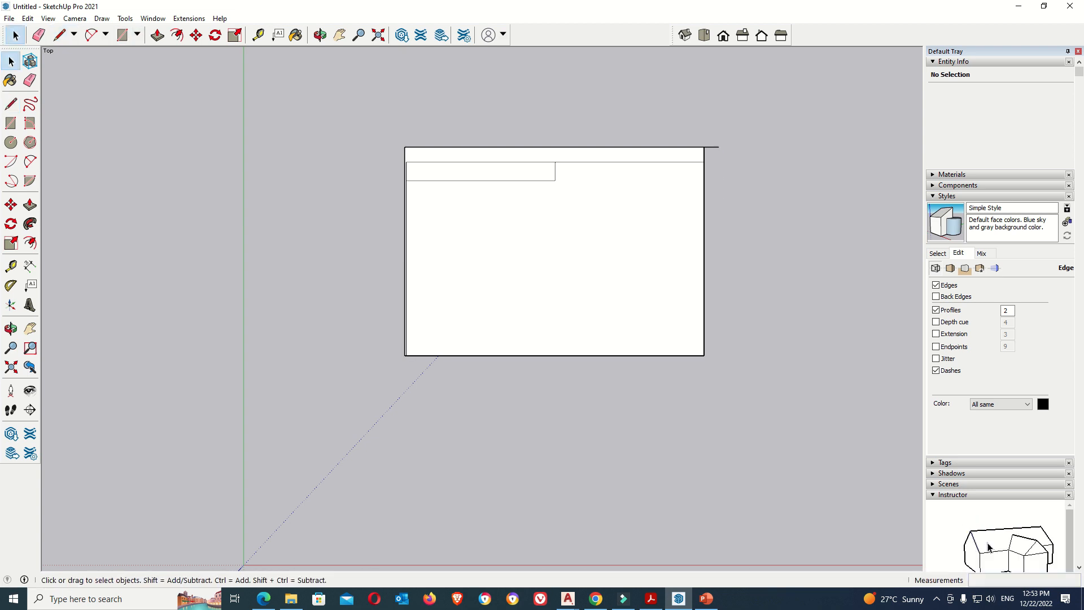
left_click(713, 147)
key("Delete")
Delete the edges separating the small rectangle from the surrounding strips, and extend its lower edge to the outer left side
left_click(486, 162)
key("Delete")
scroll(406, 167, "up", 4)
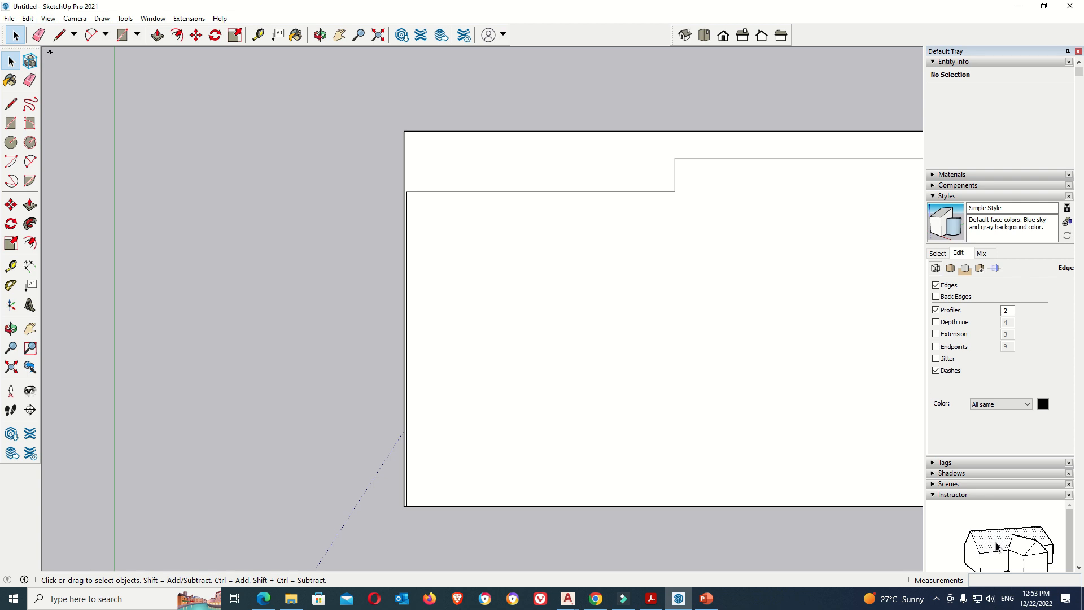
left_click(59, 35)
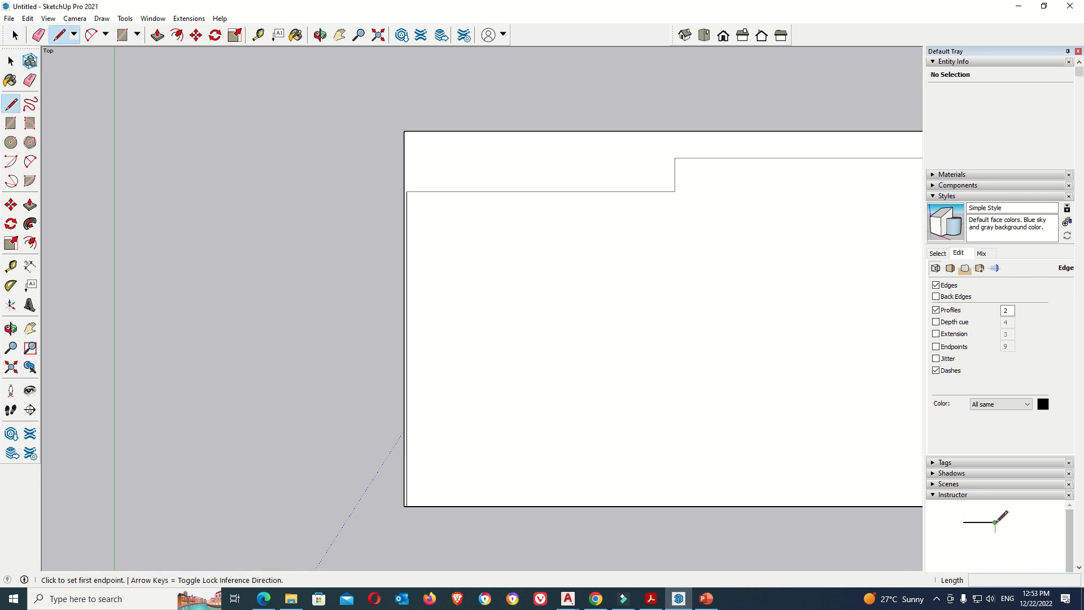
scroll(401, 196, "up", 5)
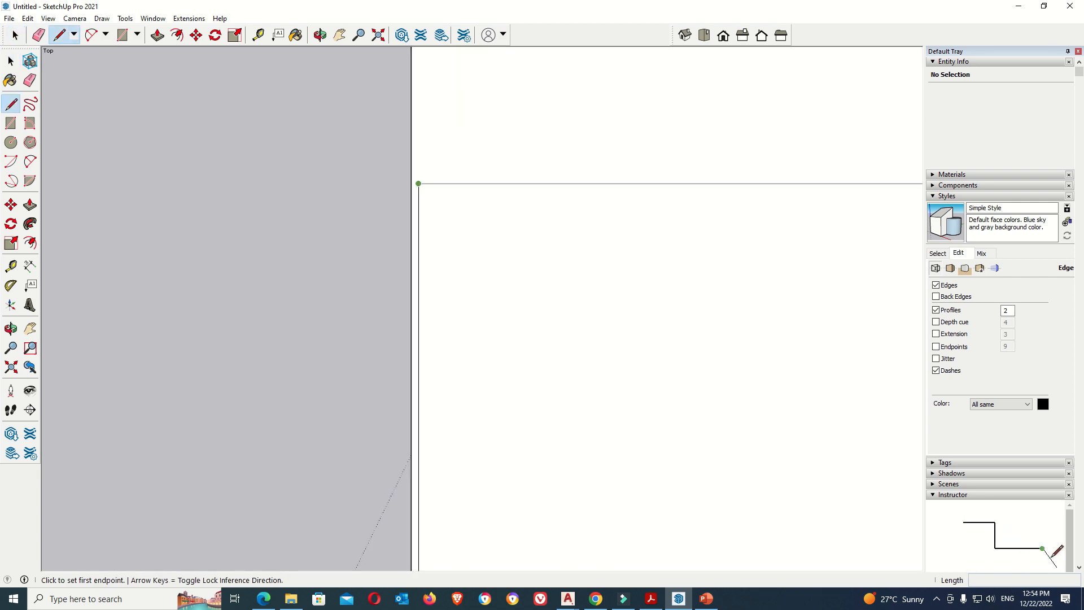
left_click(406, 192)
key("Escape")
Draw a 0.2 m vertical line extending the small rectangle's right edge up to the outline's upper edge
scroll(140, 208, "down", 5)
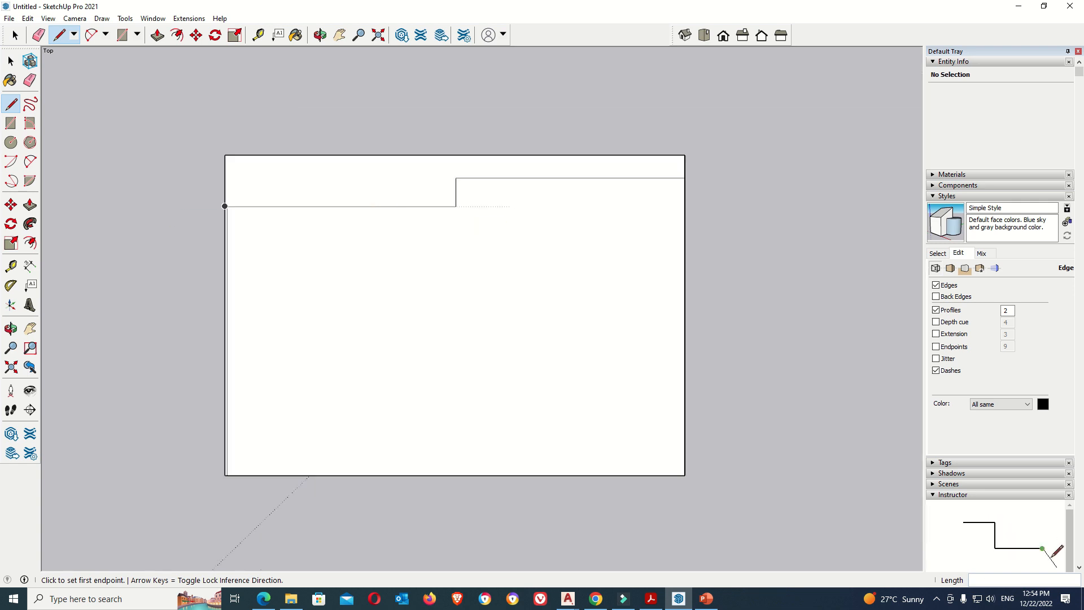
scroll(461, 174, "up", 2)
left_click(450, 179)
left_click(449, 146)
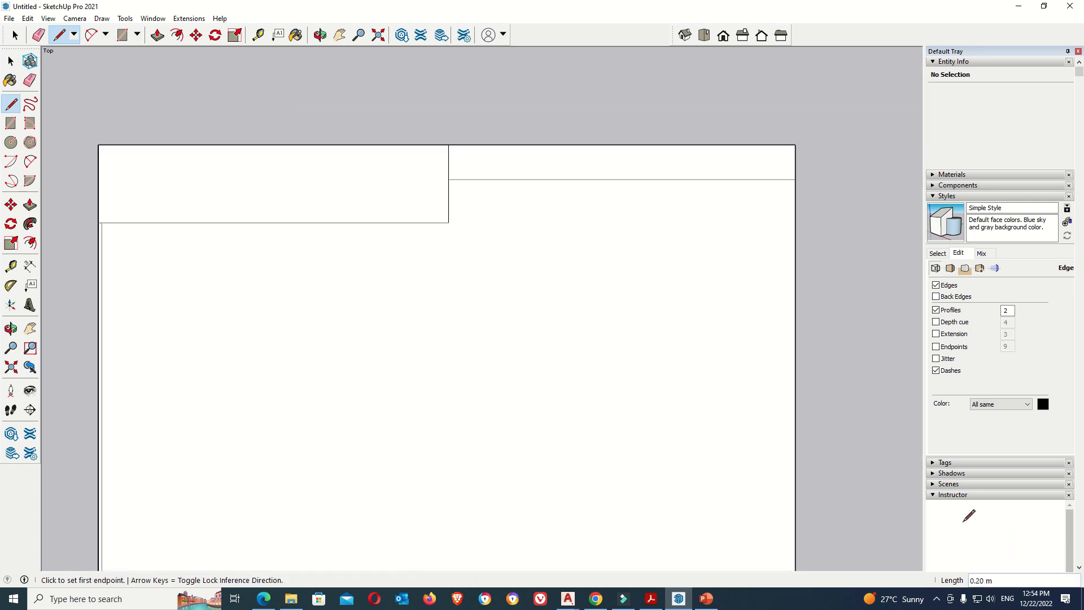
Draw a 2 m horizontal line from the midpoint of the 0.2 m vertical edge to the outline's right edge
scroll(383, 198, "down", 3)
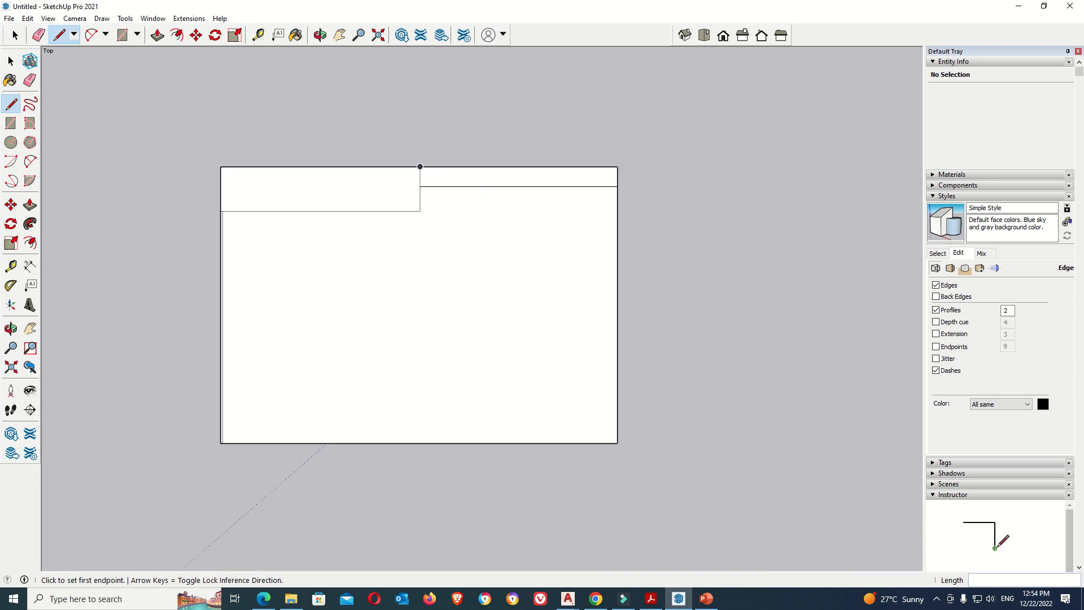
scroll(435, 186, "up", 3)
left_click(421, 176)
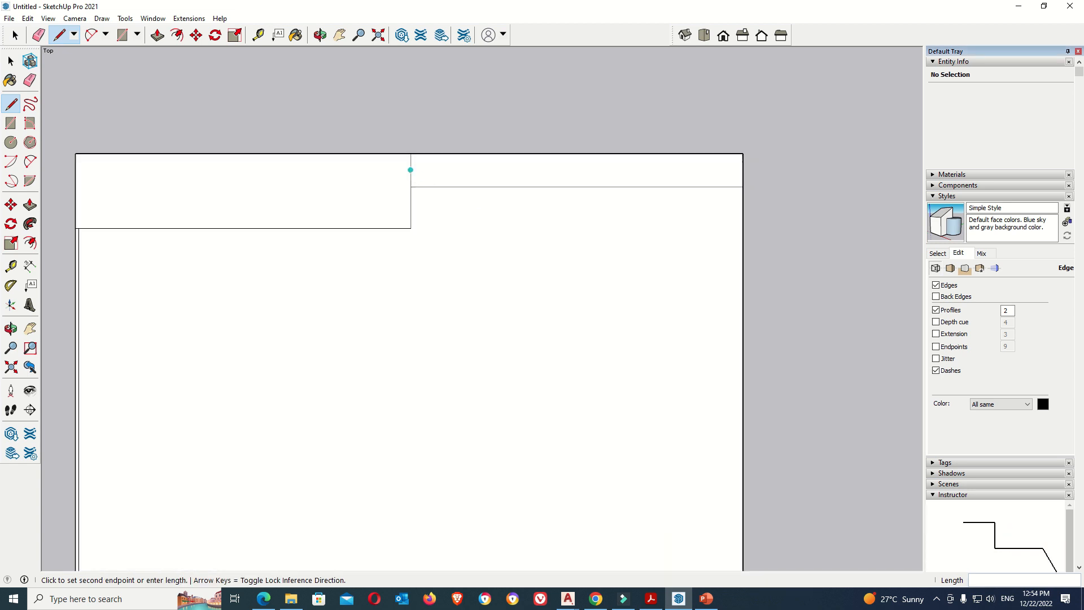
left_click(743, 170)
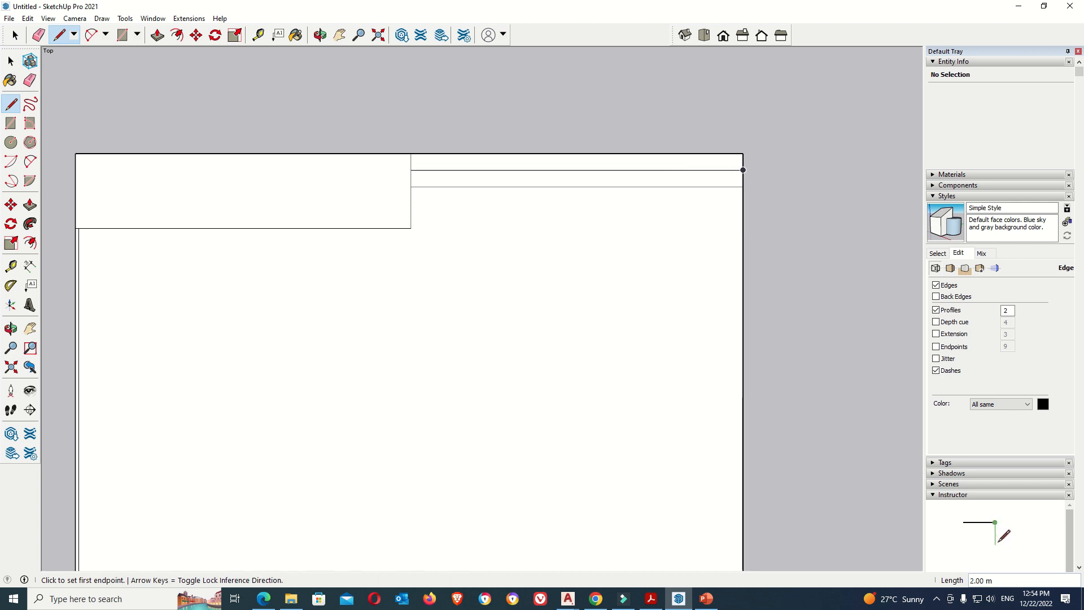
Copy the strip's horizontal middle line 0.01 m upward
scroll(410, 170, "up", 2)
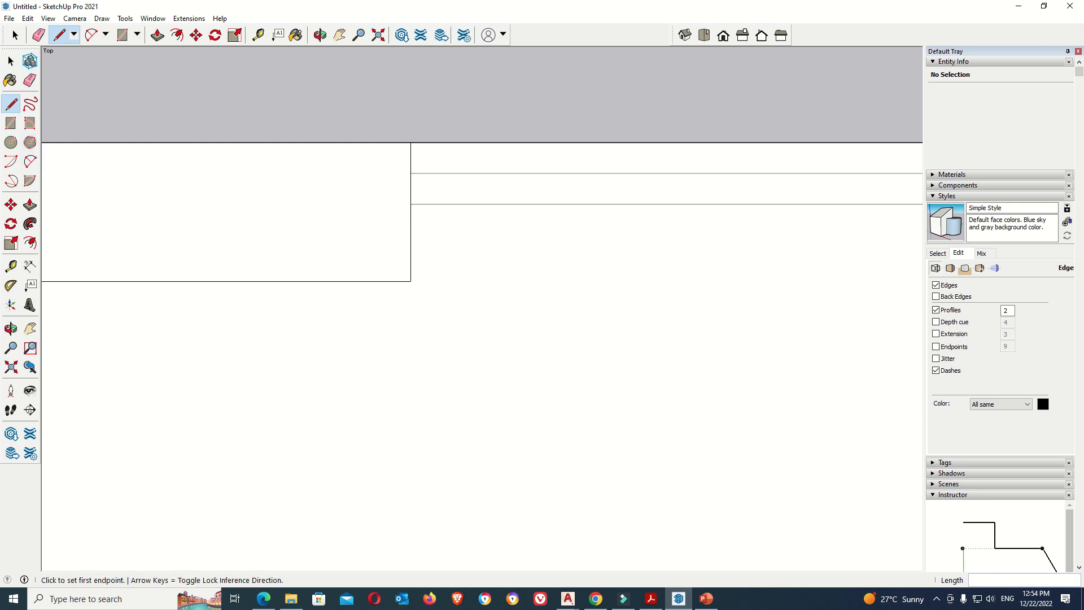
key("space")
left_click(452, 174)
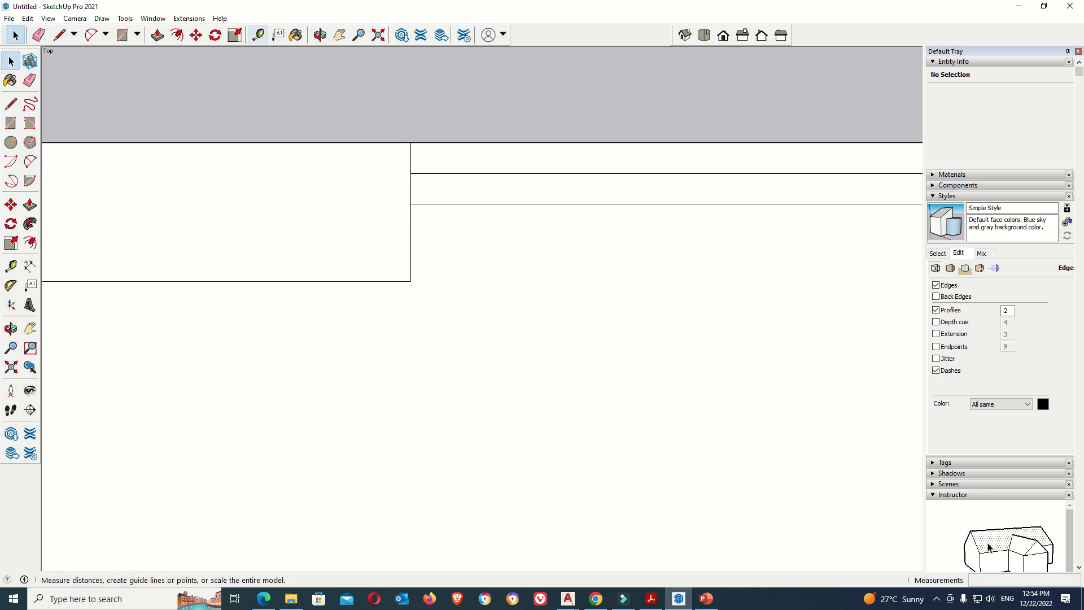
left_click(196, 35)
left_click(410, 174)
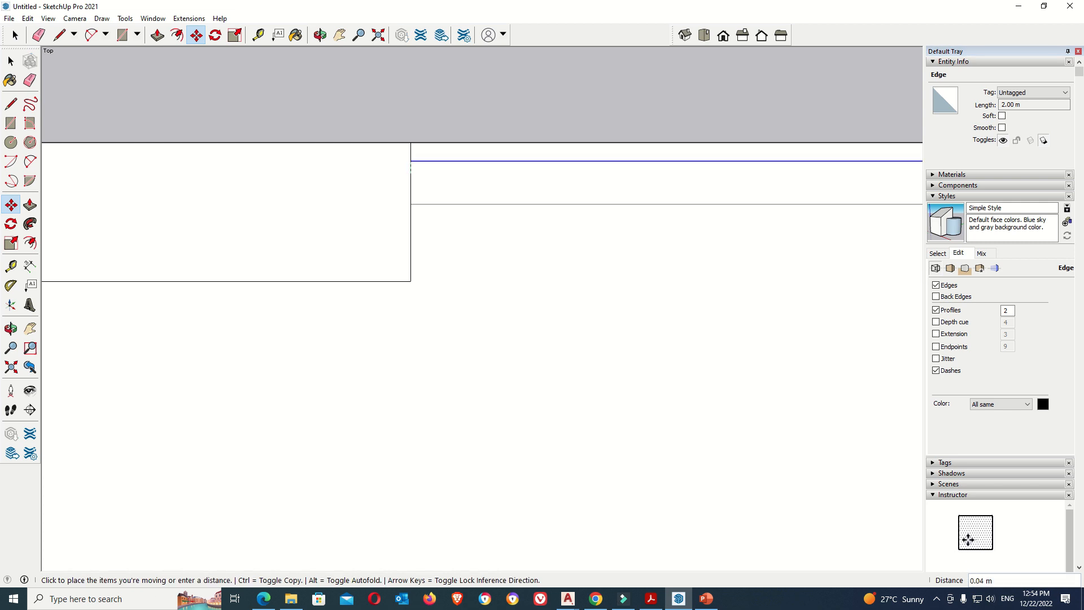
type(".01")
key("Return")
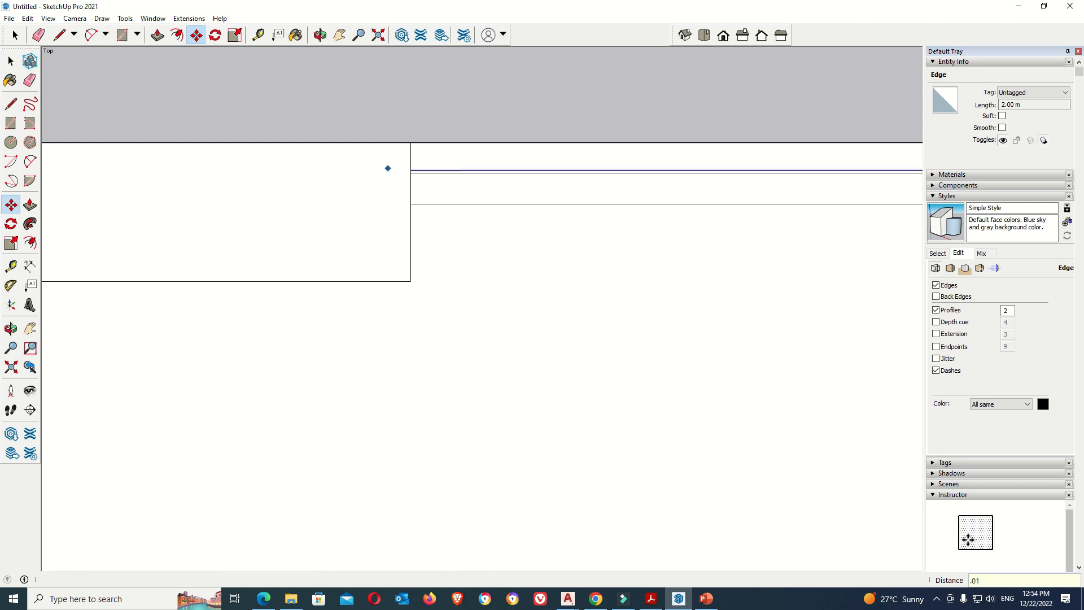
Move the copied line 0.02 m down to the other side of the strip's middle line
scroll(409, 172, "up", 3)
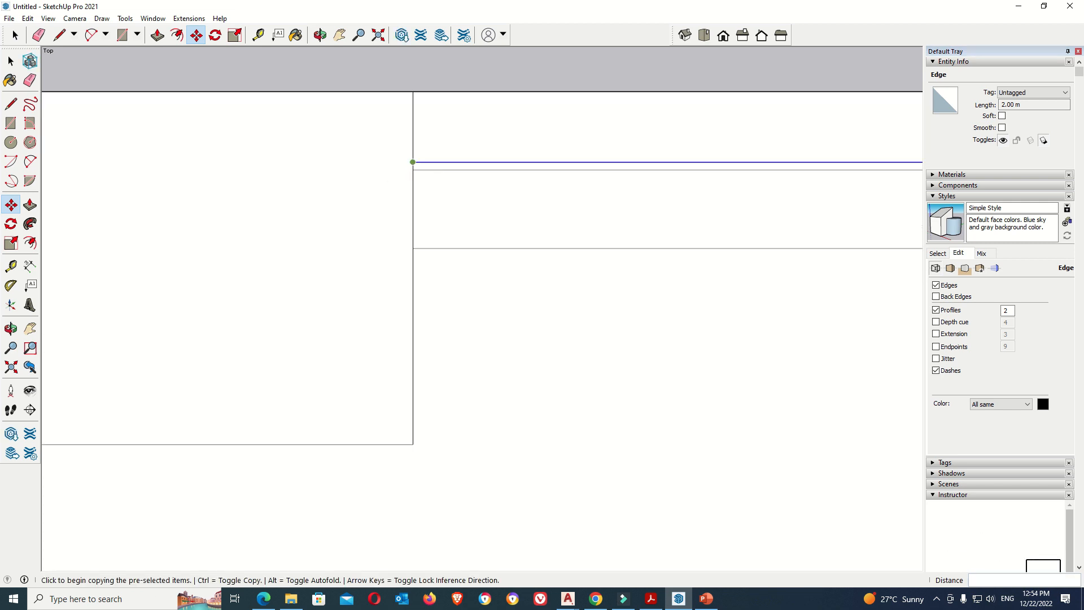
left_click(413, 170)
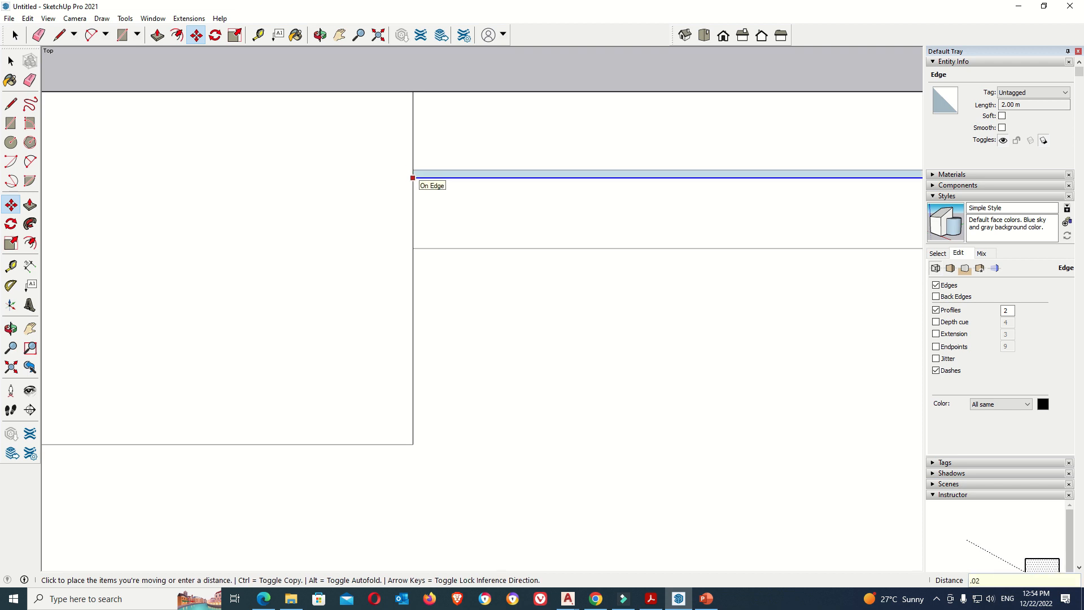
key("Return")
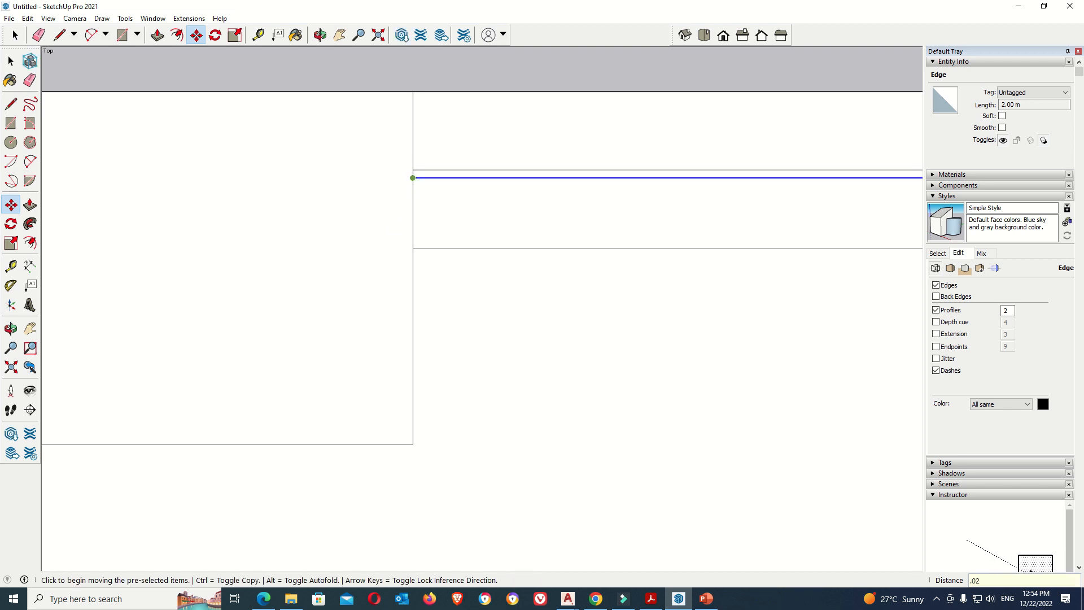
Move the copied line a further 0.01 m down, away from the strip's middle line
left_click(413, 178)
type(".01")
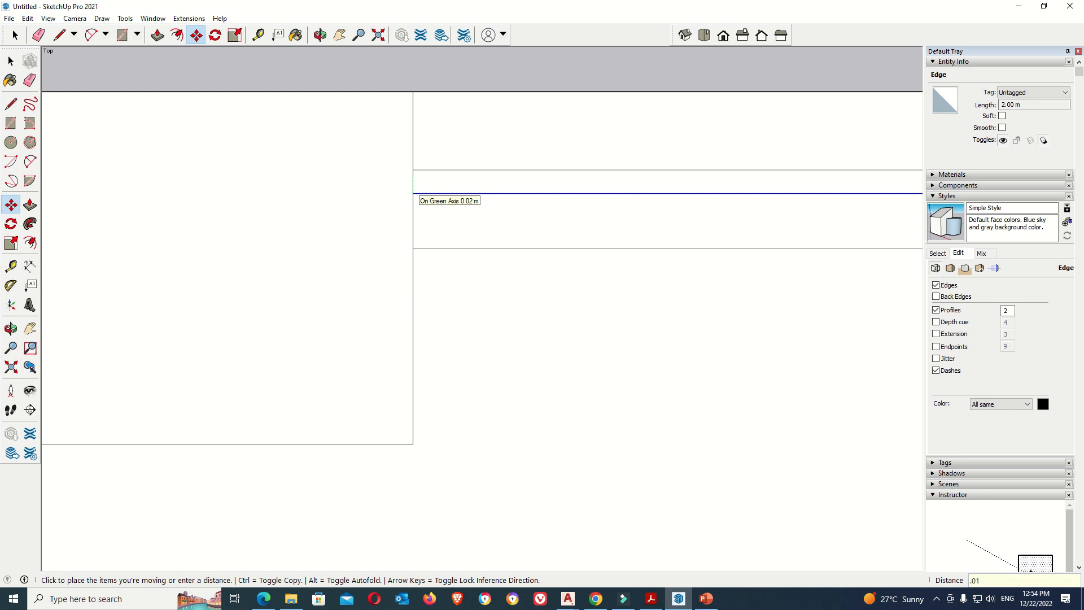
key("Return")
scroll(284, 192, "down", 3)
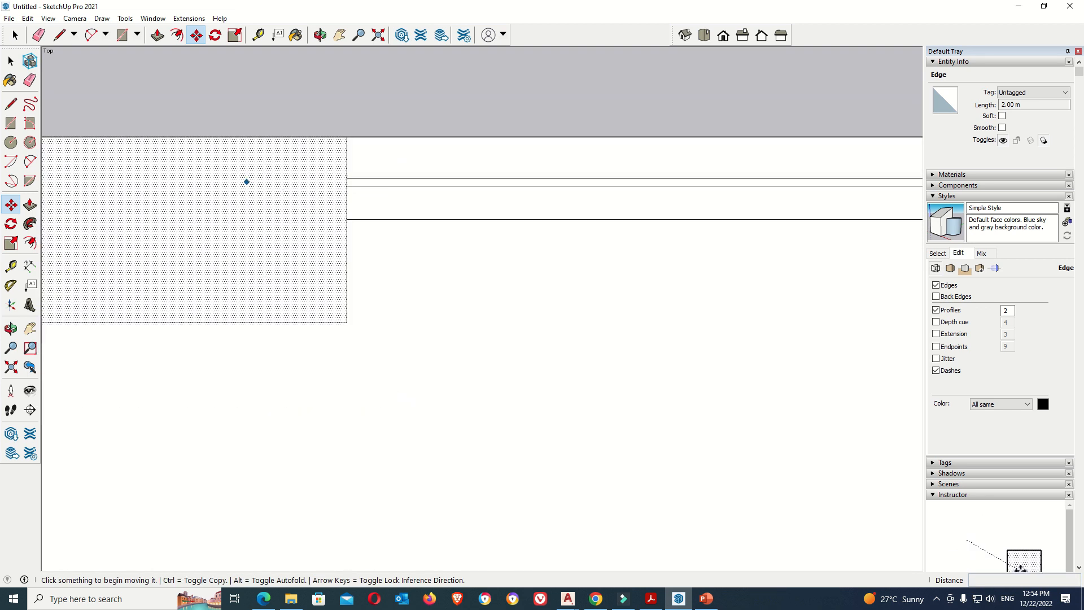
scroll(342, 216, "down", 3)
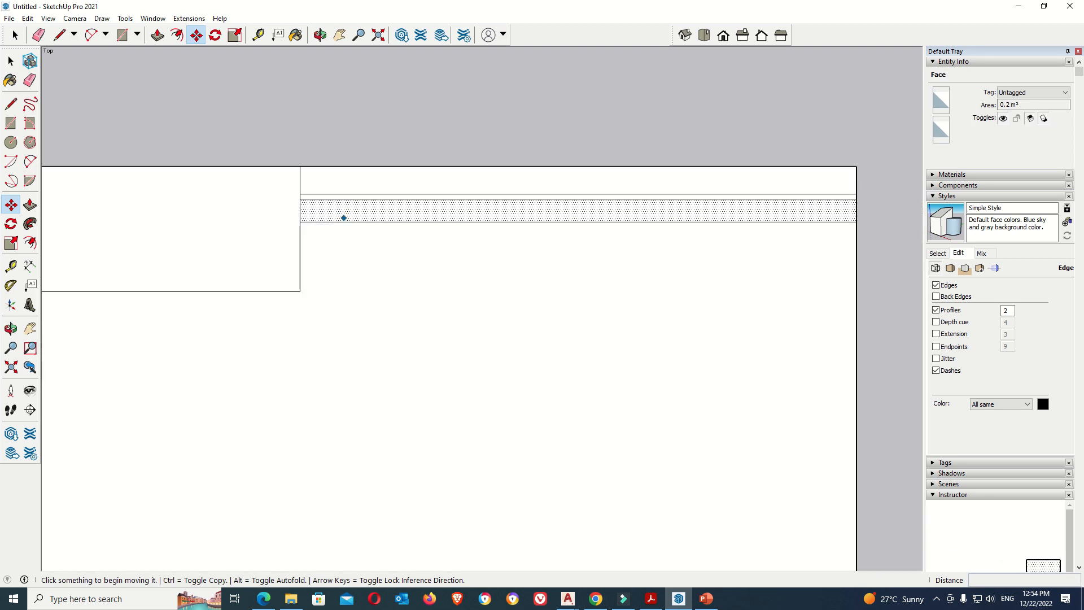
key("b")
key("m")
scroll(599, 156, "down", 3)
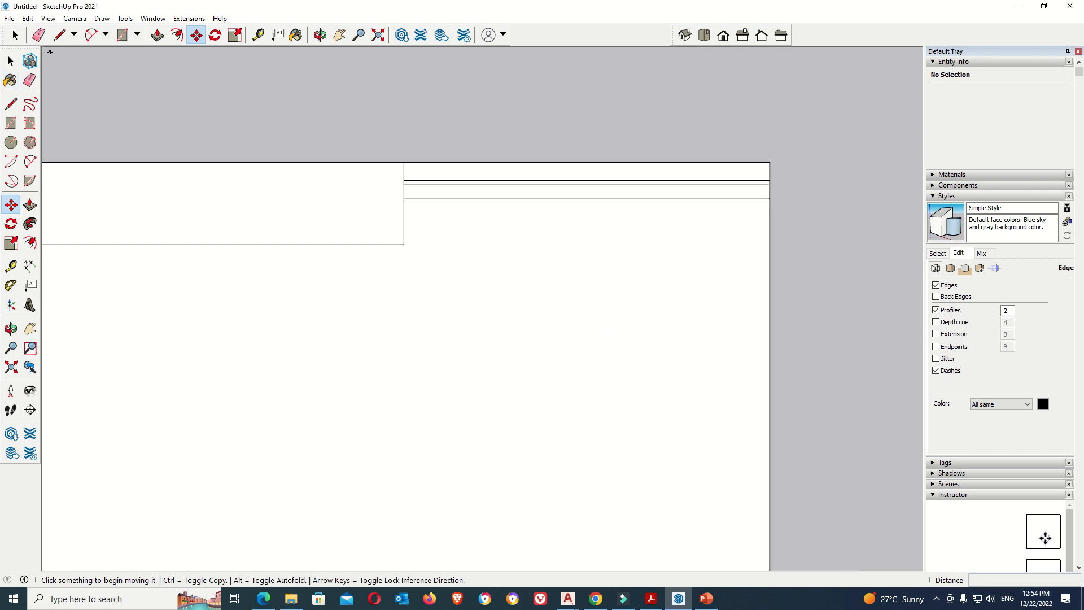
scroll(598, 148, "down", 1)
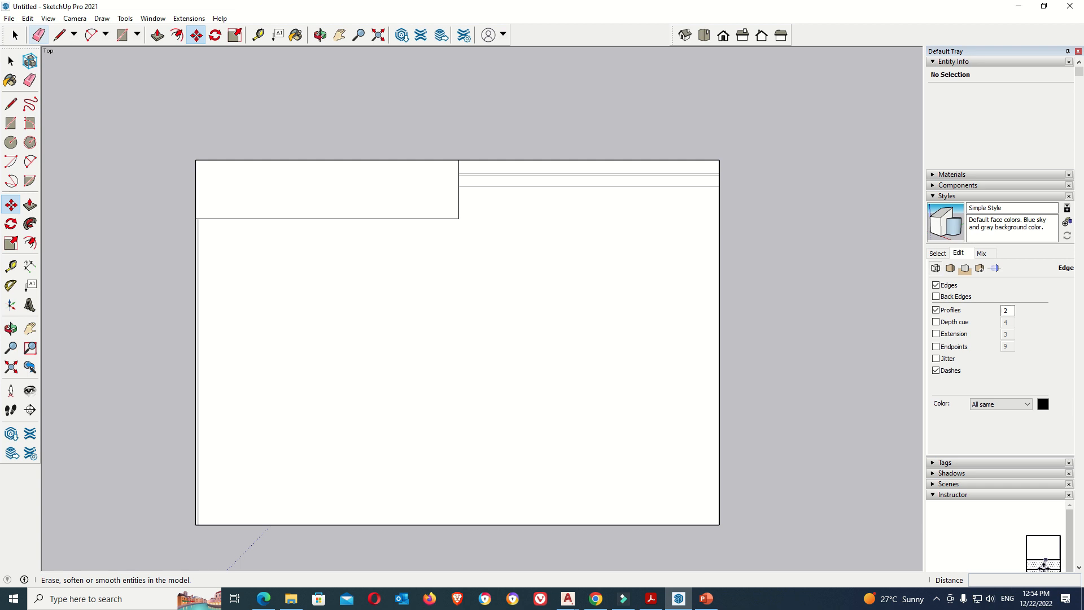
Select the face of the rectangle in the outline's upper-left corner and open the materials library, collapsing the styles settings
left_click(15, 35)
left_click(327, 190)
key("p")
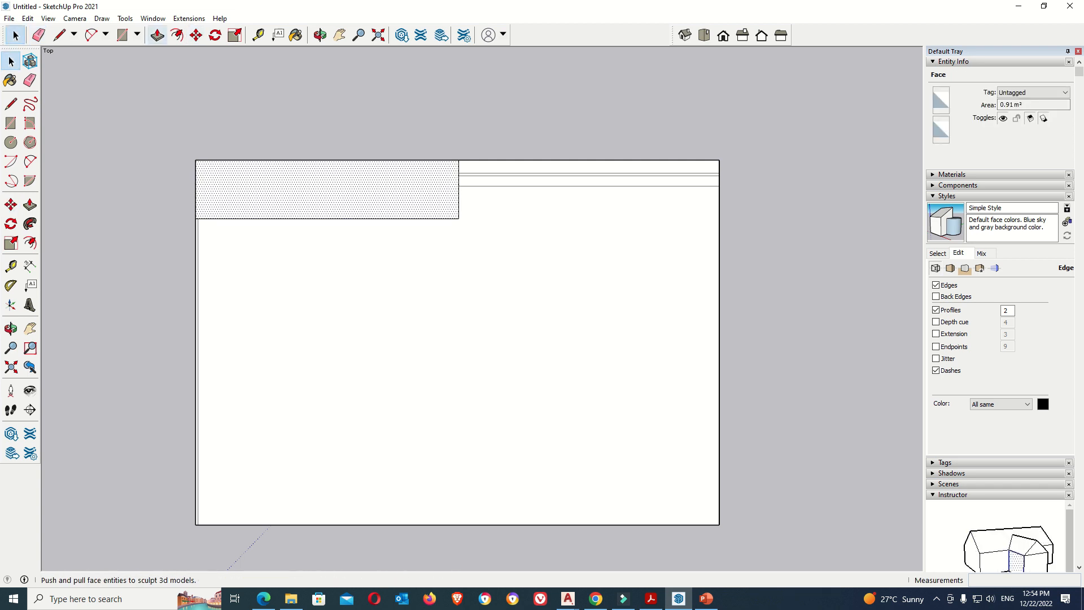
key("space")
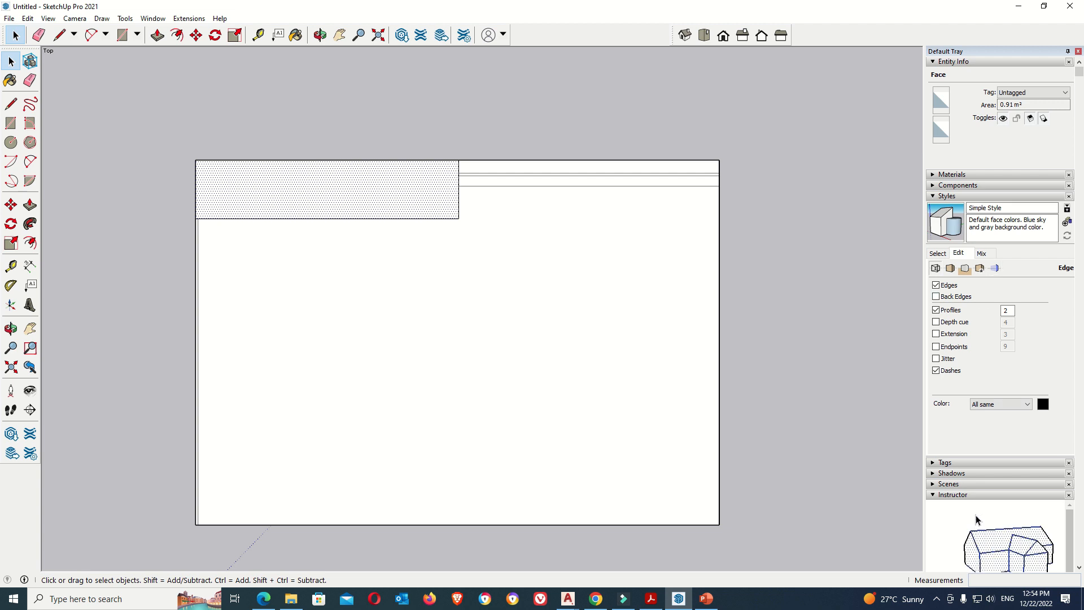
left_click(952, 175)
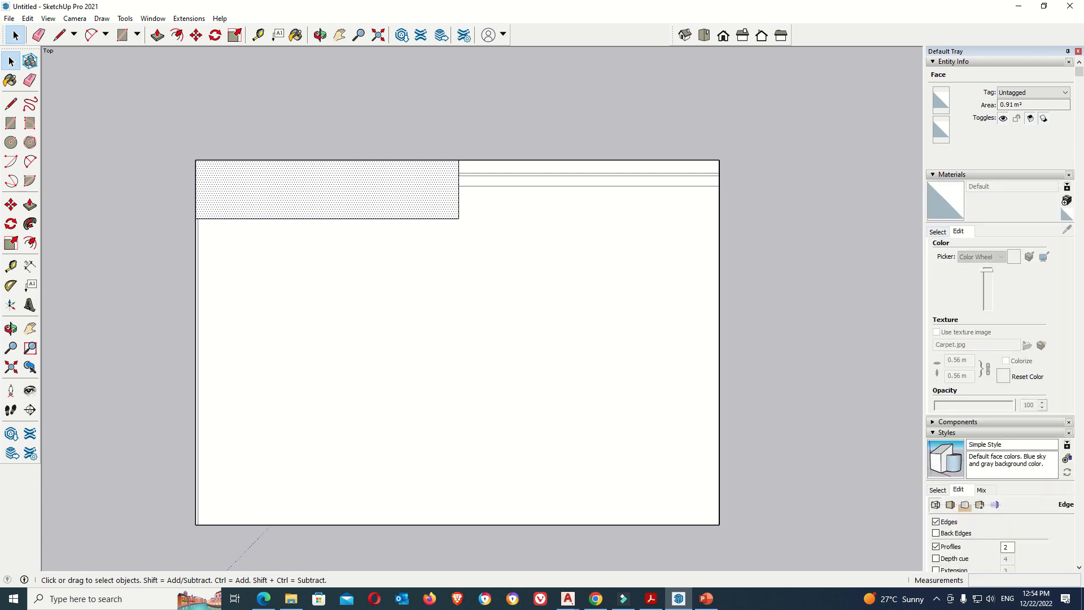
left_click(953, 175)
left_click(947, 196)
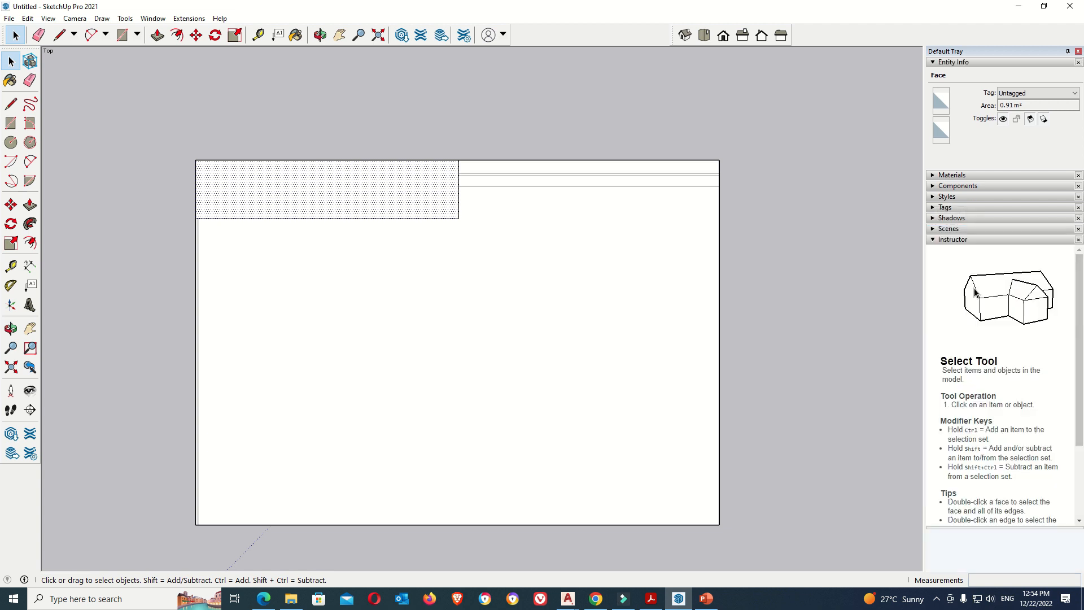
left_click(963, 176)
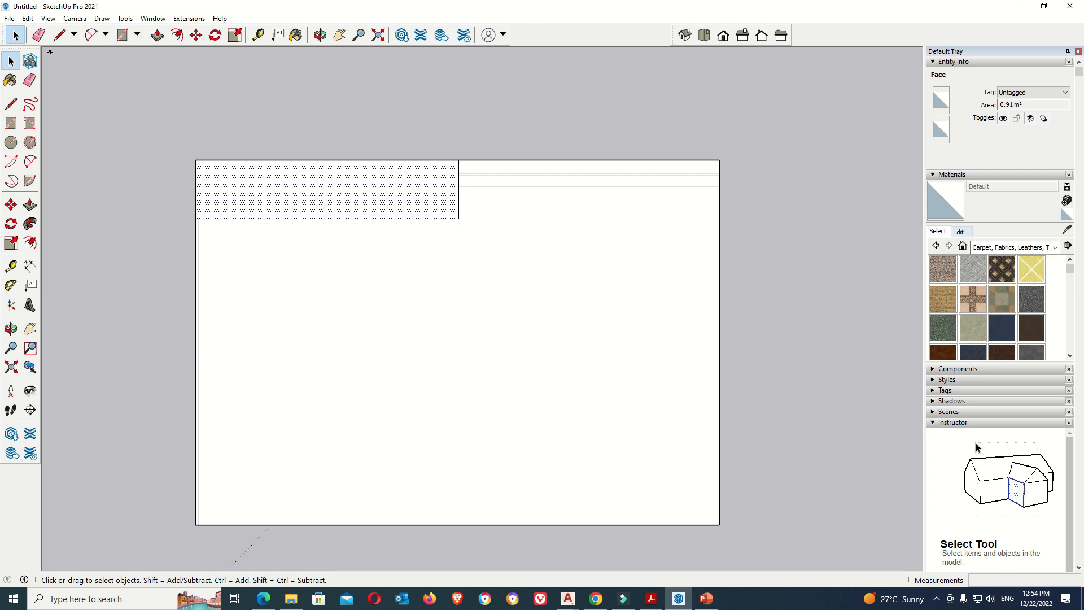
Paint the upper-left rectangle with Color E02 from the Colors collection
left_click(1015, 247)
left_click(1011, 286)
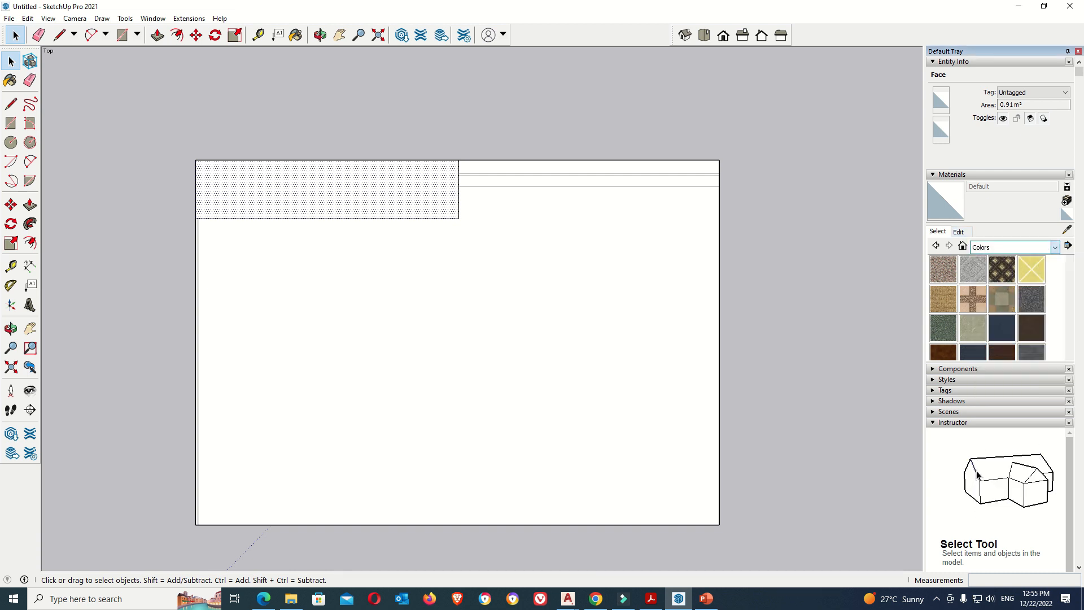
scroll(994, 304, "down", 3)
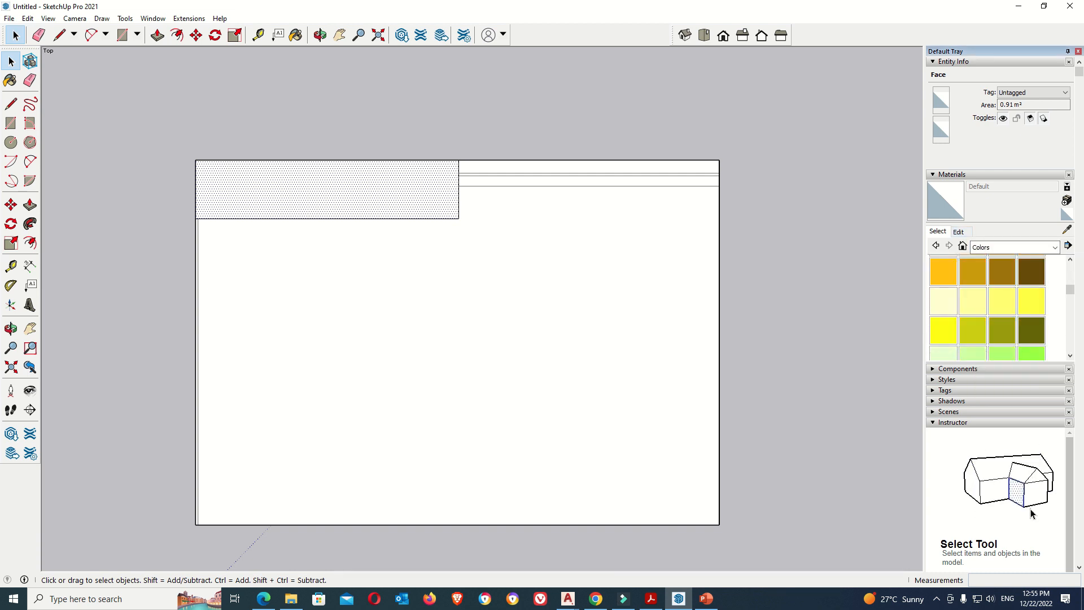
left_click(944, 301)
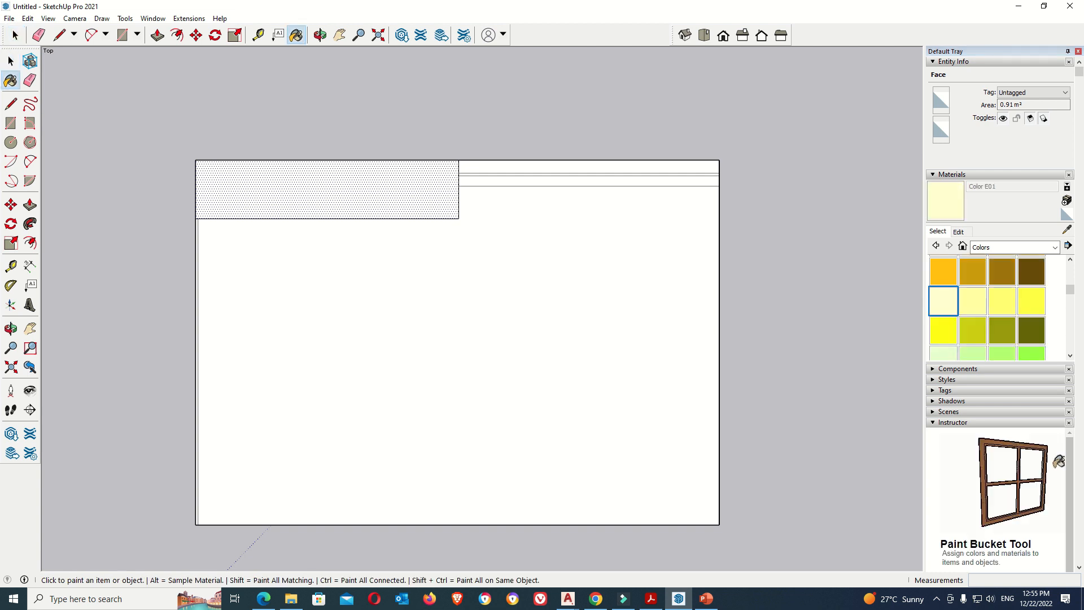
left_click(972, 305)
left_click(328, 190)
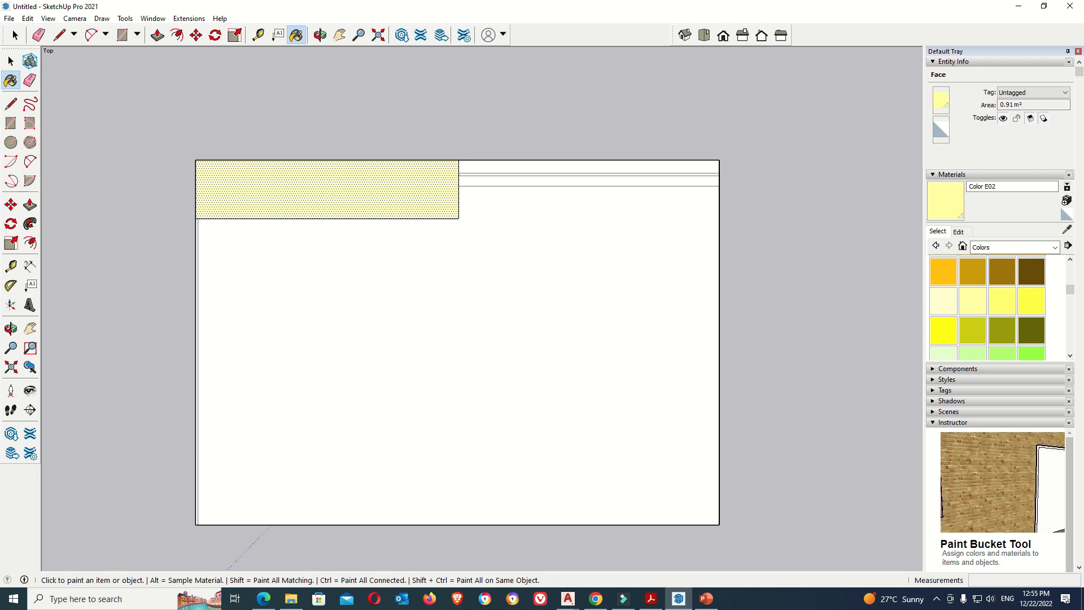
Try painting the two strips beside the yellow rectangle with Color E02, and undo both fills
left_click(582, 167)
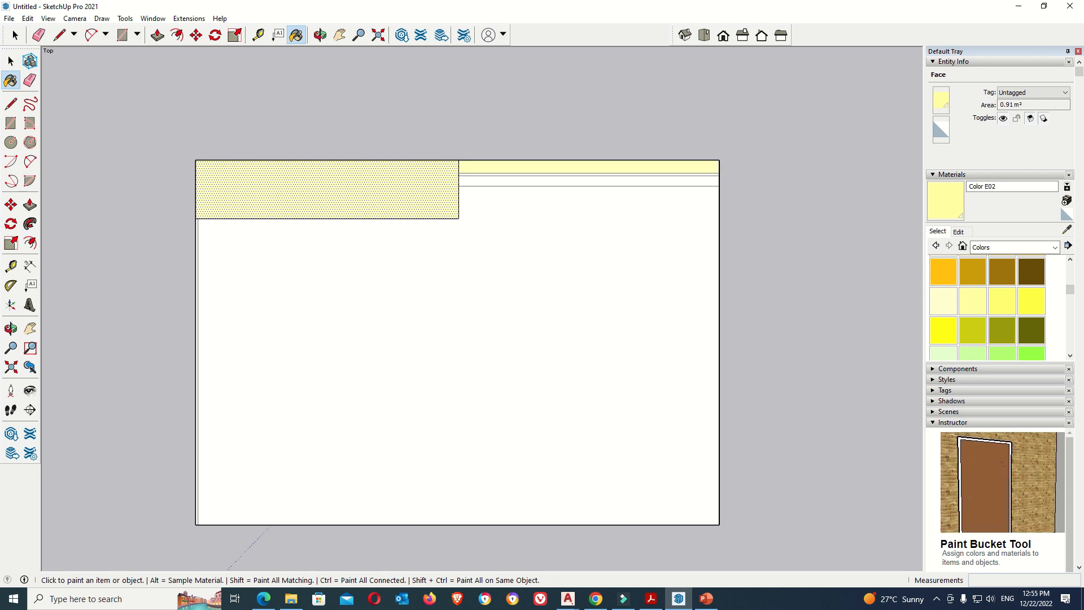
scroll(481, 180, "up", 4)
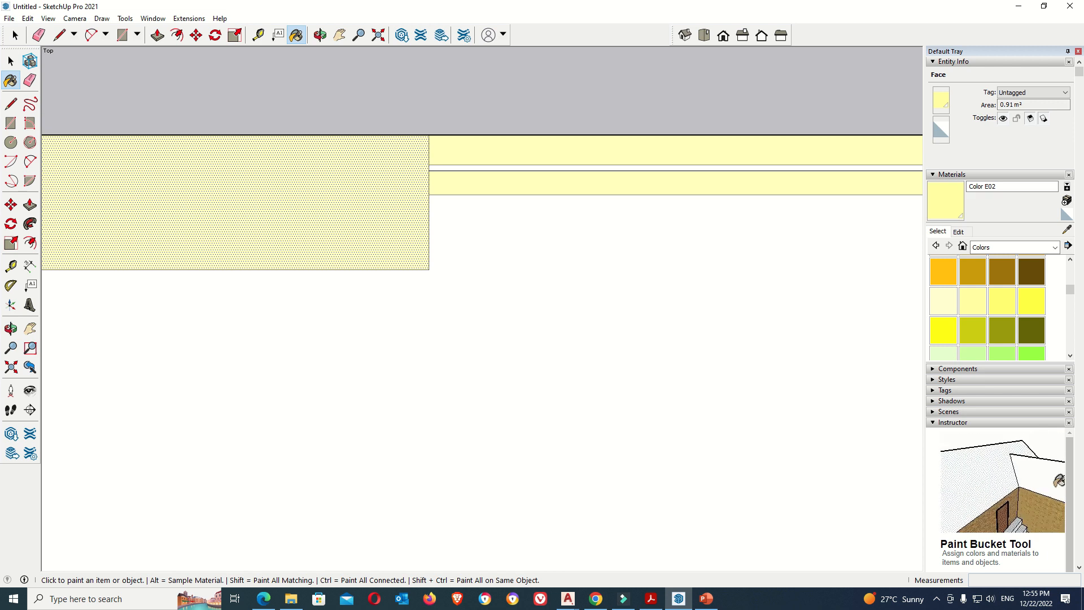
key("ctrl+z")
key("ctrl+z")
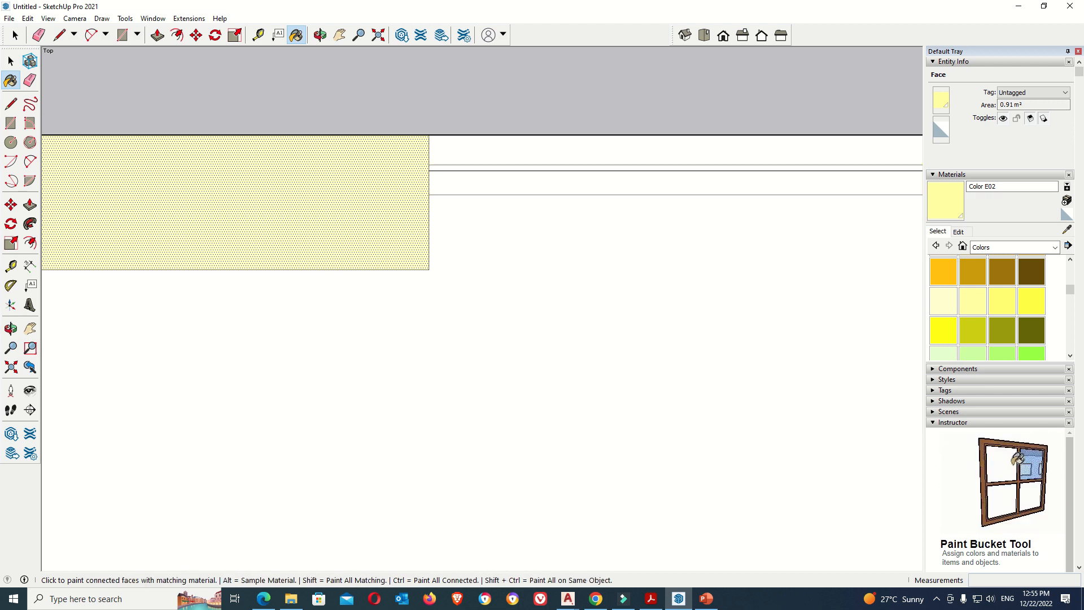
Switch the materials library to the Glass and Mirrors collection
scroll(444, 141, "down", 2, "ctrl")
scroll(442, 137, "down", 3)
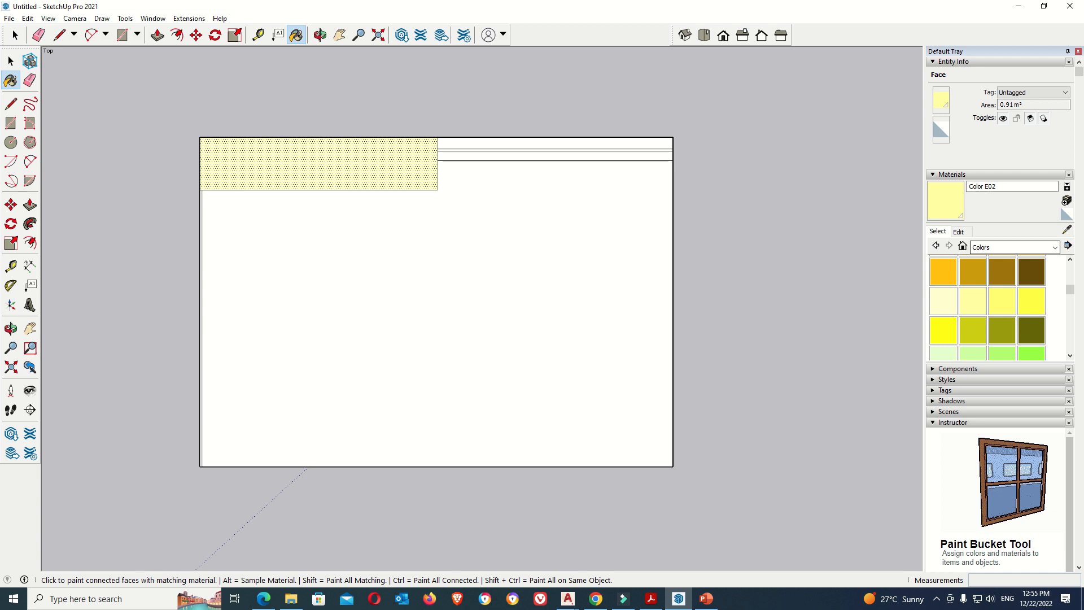
left_click(1054, 248)
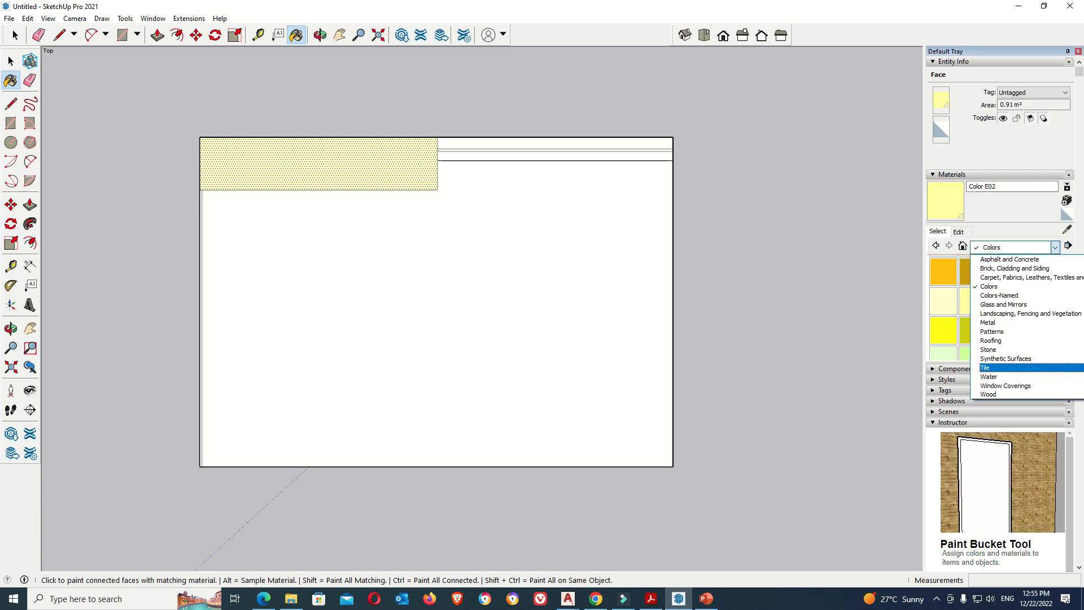
left_click(1011, 305)
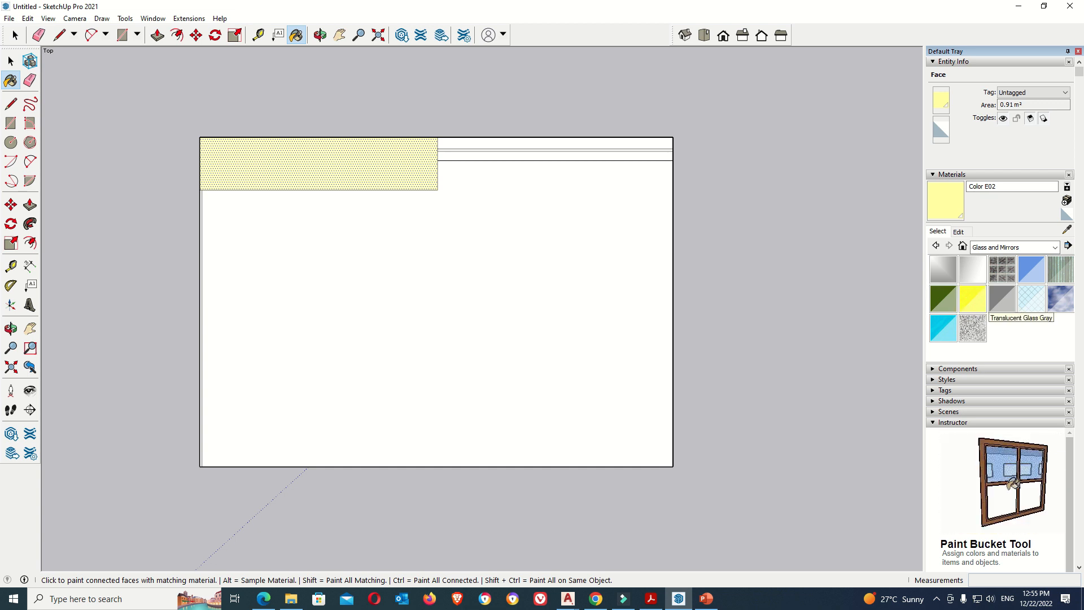
Try to paint a strip beside the yellow rectangle with Translucent Glass Blue, and undo the fill
left_click(1031, 270)
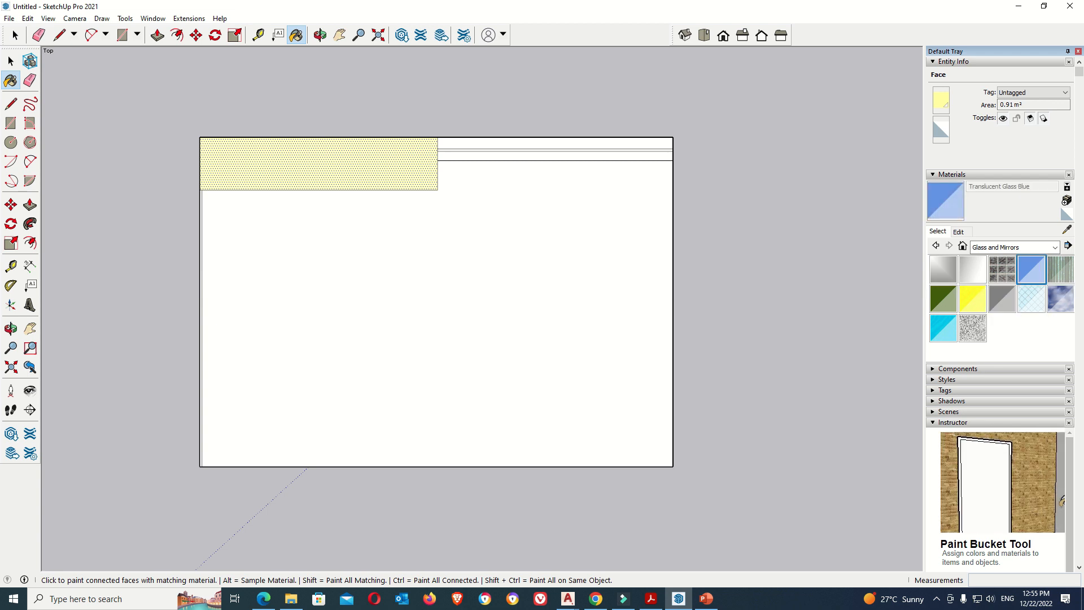
scroll(520, 152, "up", 5)
left_click(475, 164)
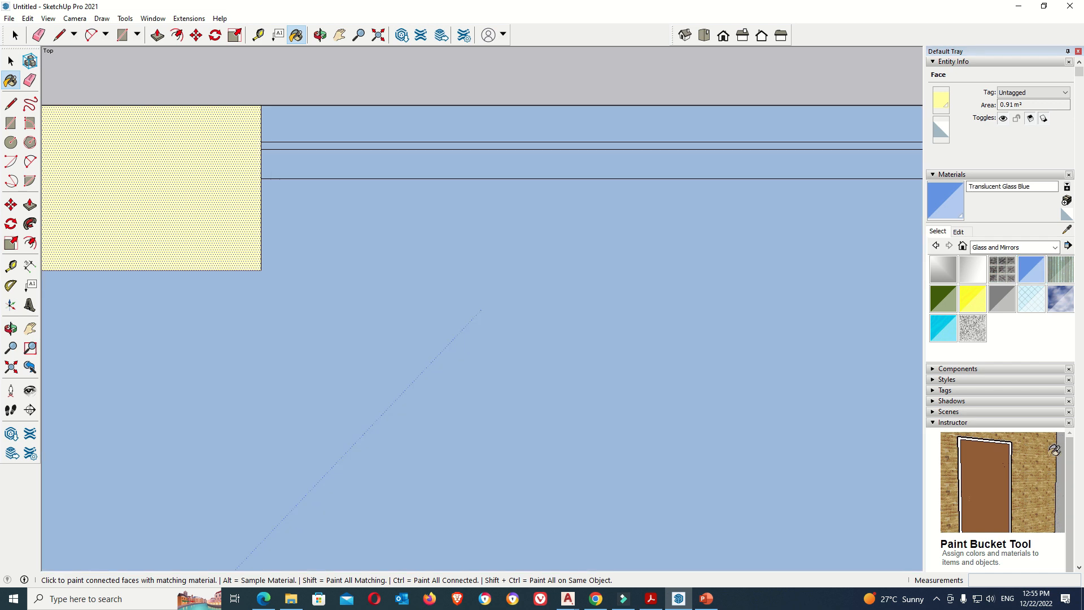
key("ctrl+z")
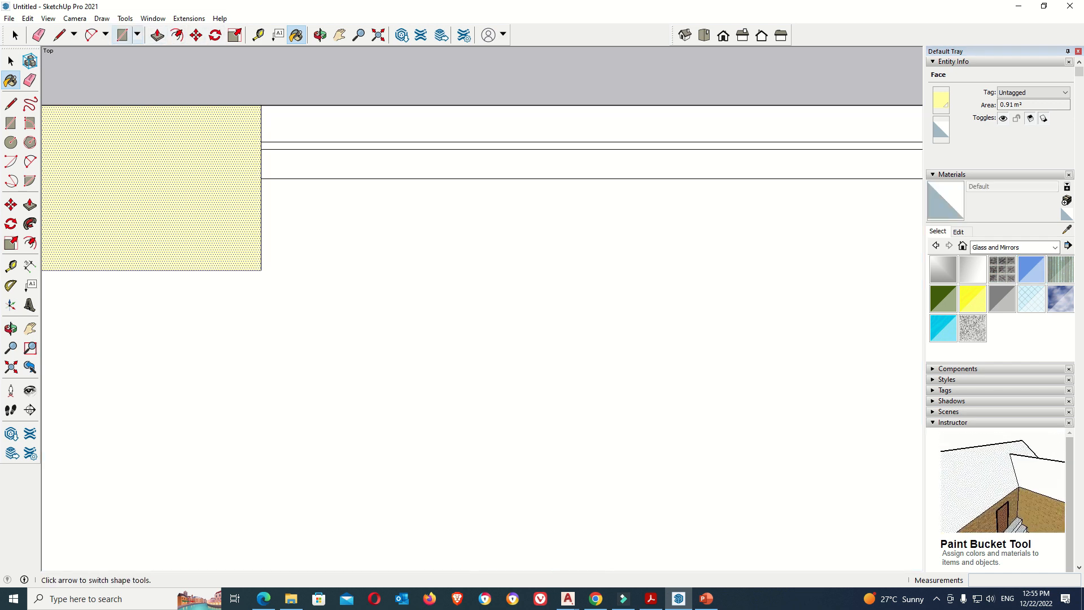
Draw a 2 by 0.02 m rectangle over the narrow band between the two strips, up to the outline's right edge
key("r")
left_click(261, 142)
scroll(259, 142, "down", 3)
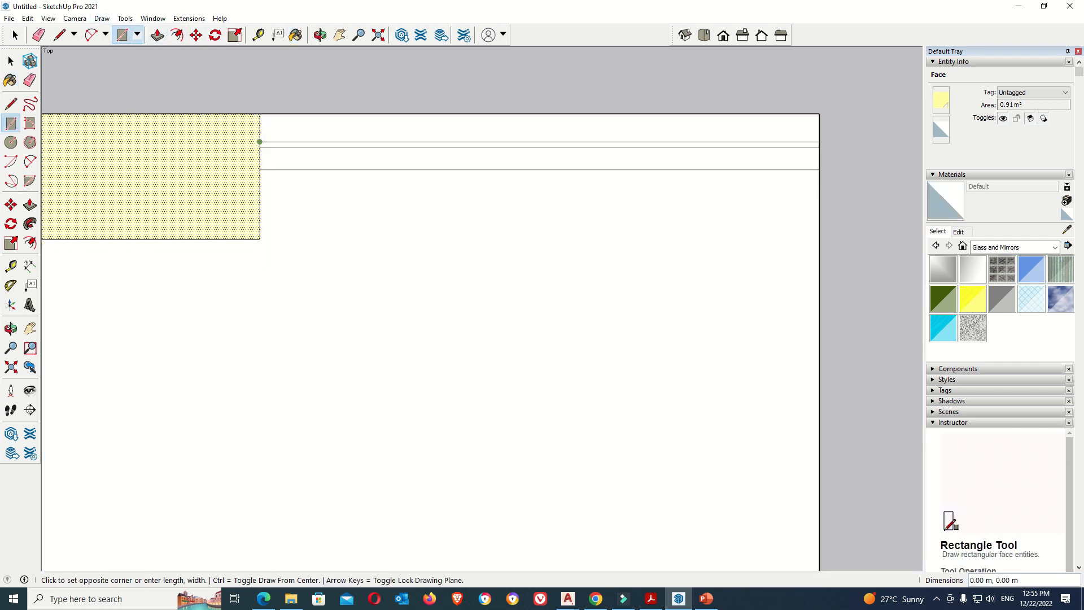
scroll(666, 153, "up", 2)
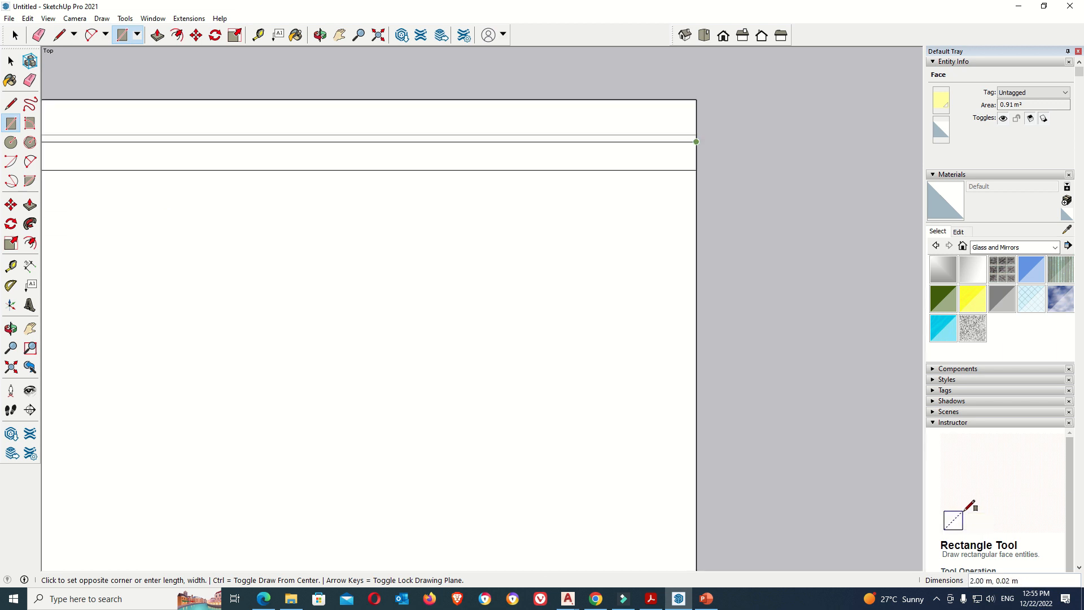
left_click(697, 142)
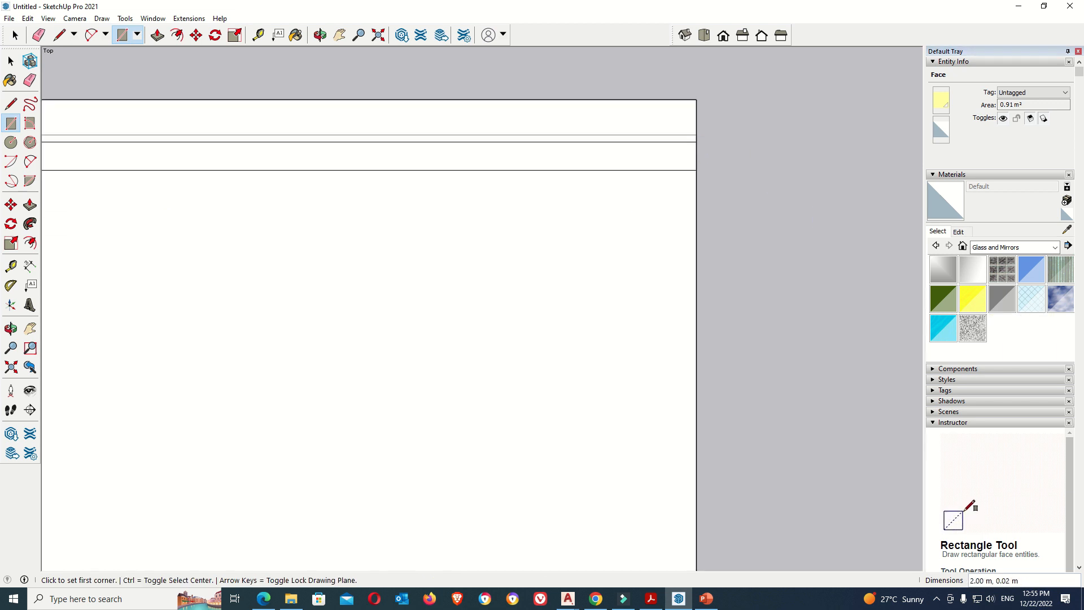
Paint the narrow band between the two strips with Translucent Glass Gray
left_click(1003, 298)
left_click(672, 139)
scroll(767, 178, "down", 3)
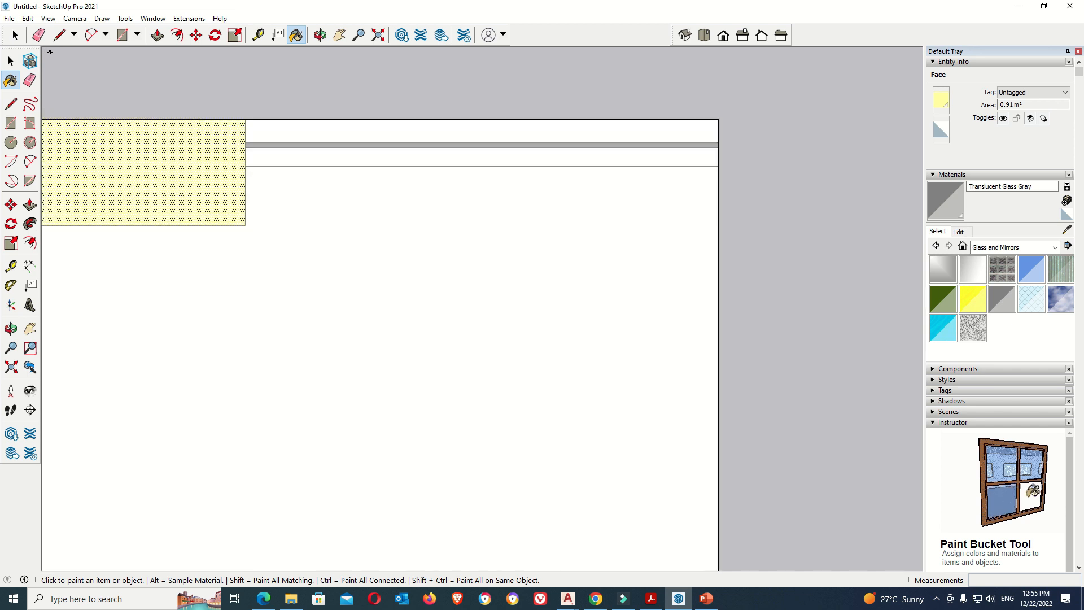
Paint the narrow band between the two strips with Translucent Glass Blue
left_click(1031, 269)
scroll(627, 169, "up", 3)
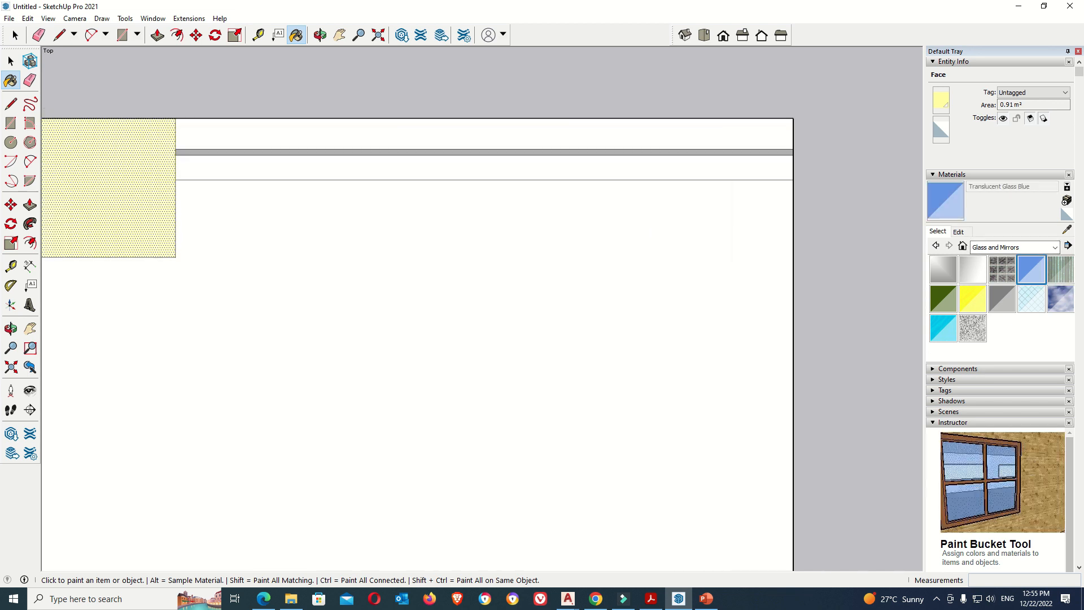
left_click(531, 145)
scroll(530, 146, "down", 3)
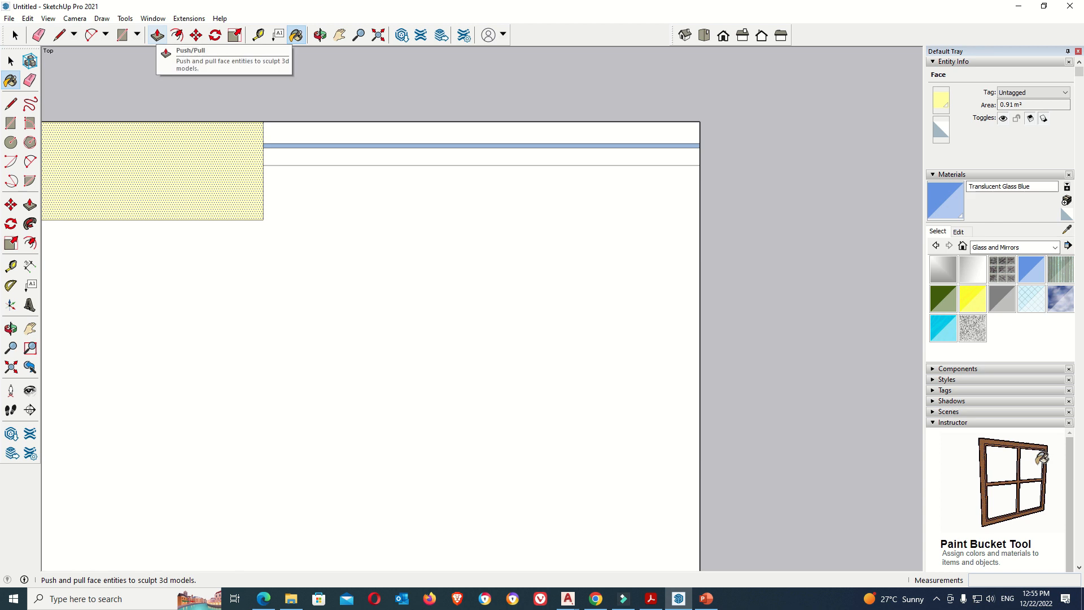
Extrude the strip along the outline's upper edge, above the blue band, by 0.2 m
left_click(157, 35)
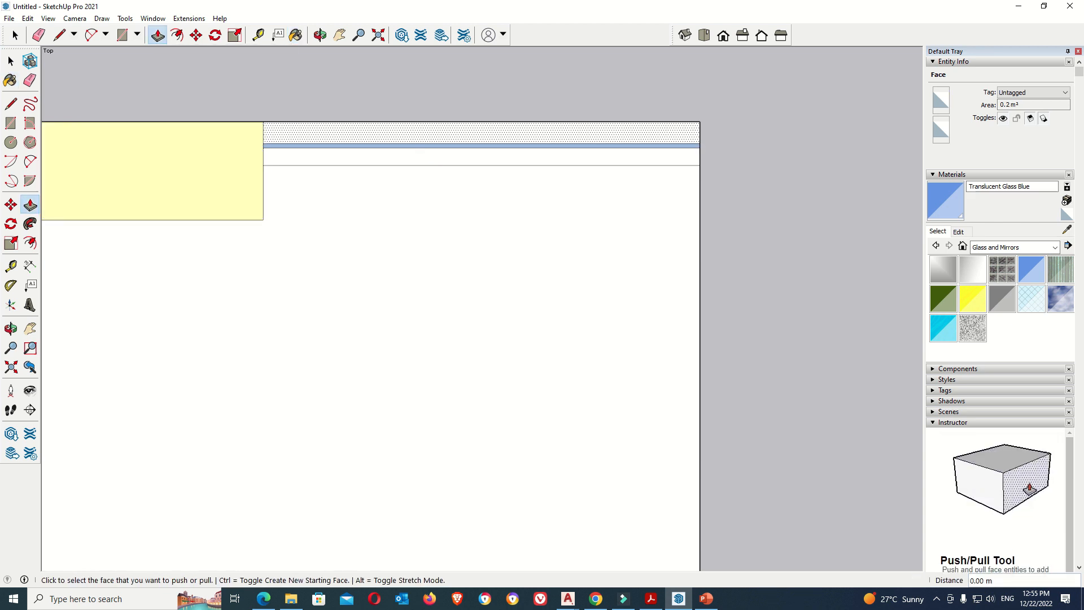
left_click(480, 133)
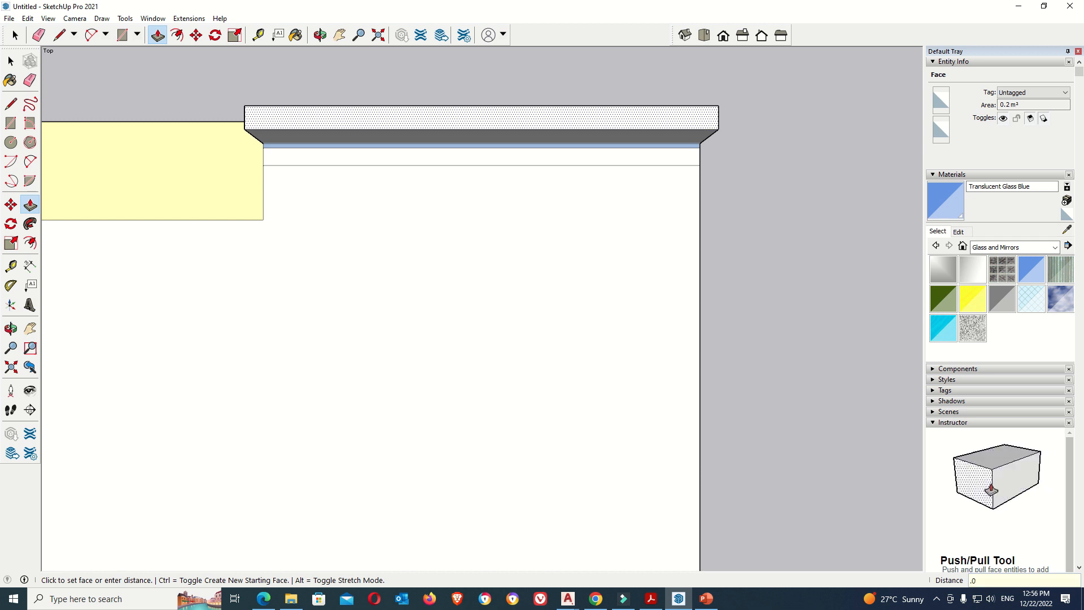
type(".2")
key("Return")
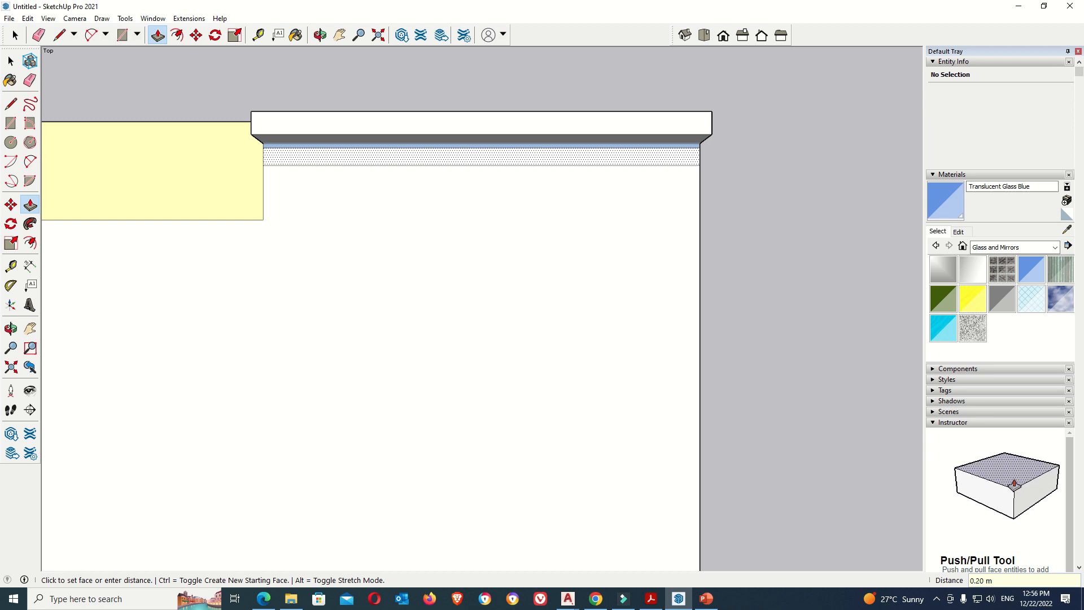
scroll(358, 157, "up", 4)
left_click(358, 157)
left_click(339, 156)
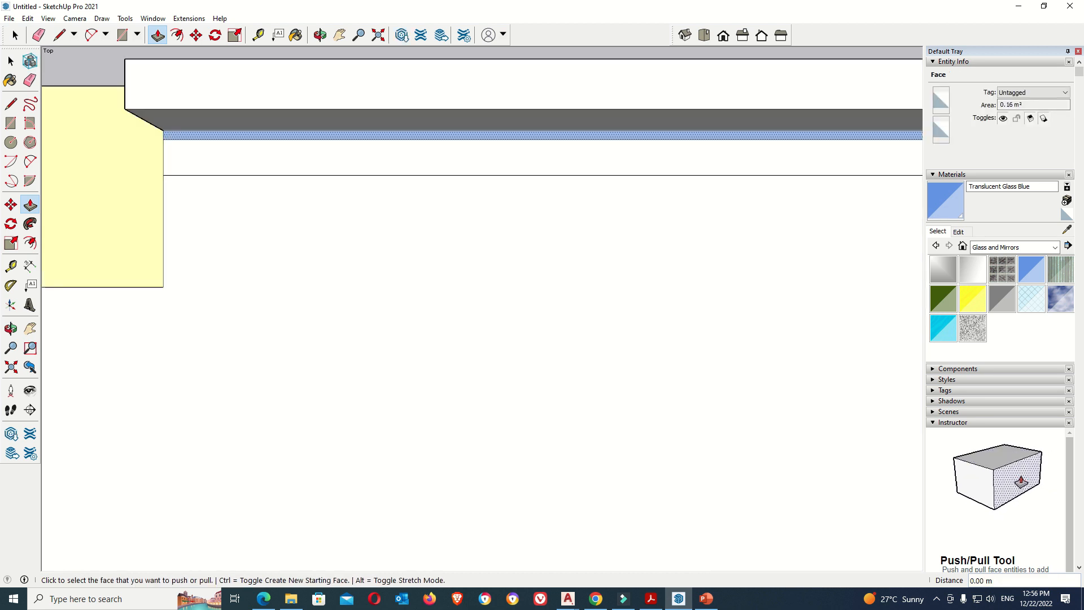
Extrude the narrow blue glass band between the two strips by 3 m
scroll(320, 156, "up", 2)
left_click(349, 90)
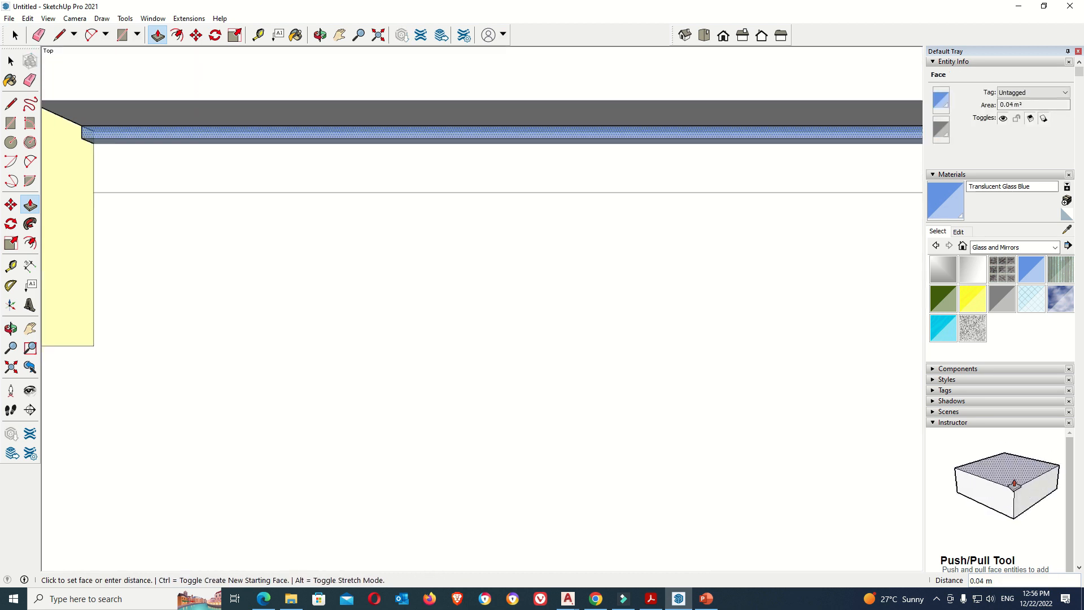
scroll(349, 91, "down", 3)
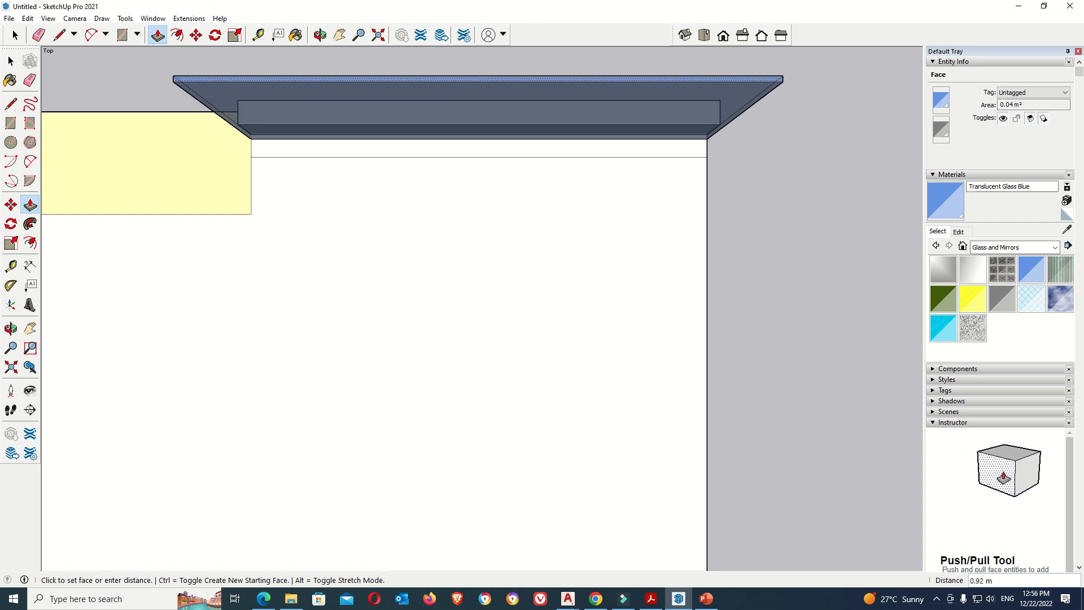
type("3")
key("Return")
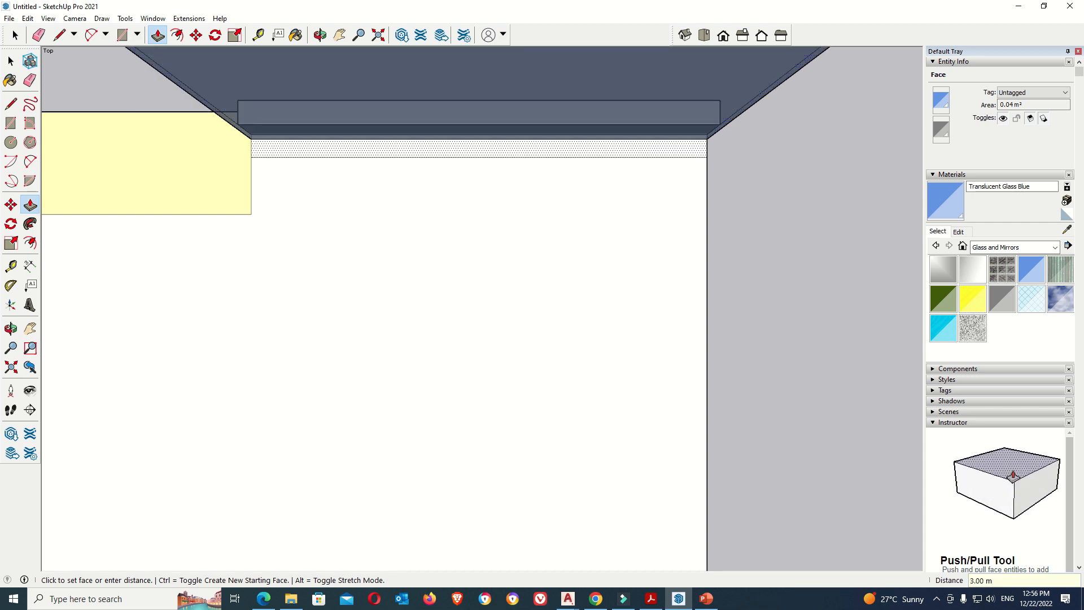
Extrude the white strip on the inner side of the blue glass band by 0.2 m
scroll(378, 115, "up", 2)
left_click(509, 162)
type(".")
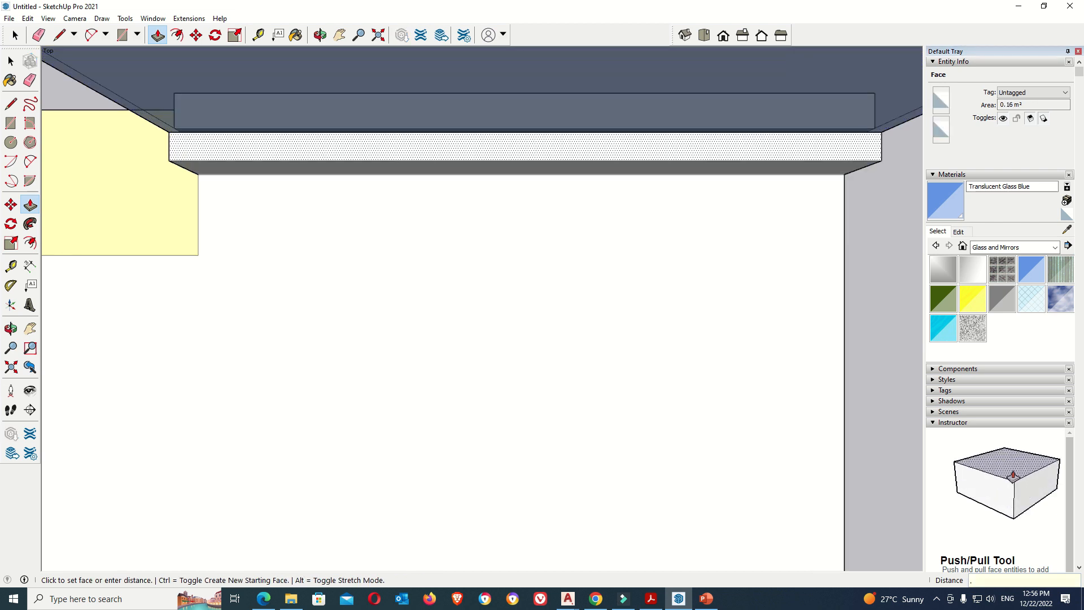
type("2")
key("Return")
Extrude the yellow rectangle at the outline's upper-left corner by 3 m
scroll(475, 125, "down", 3)
left_click(251, 156)
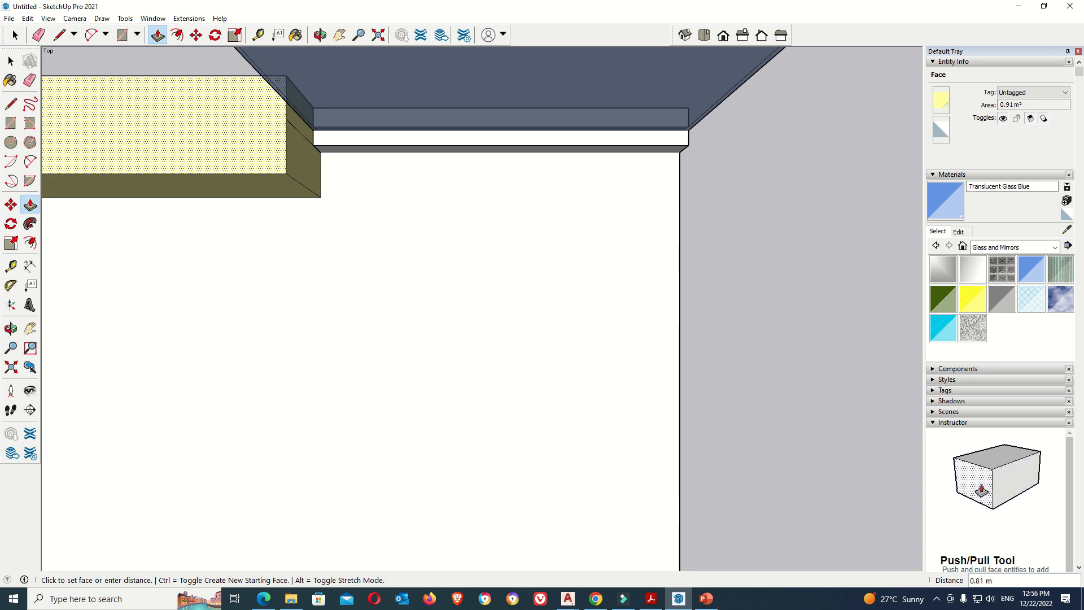
key("Escape")
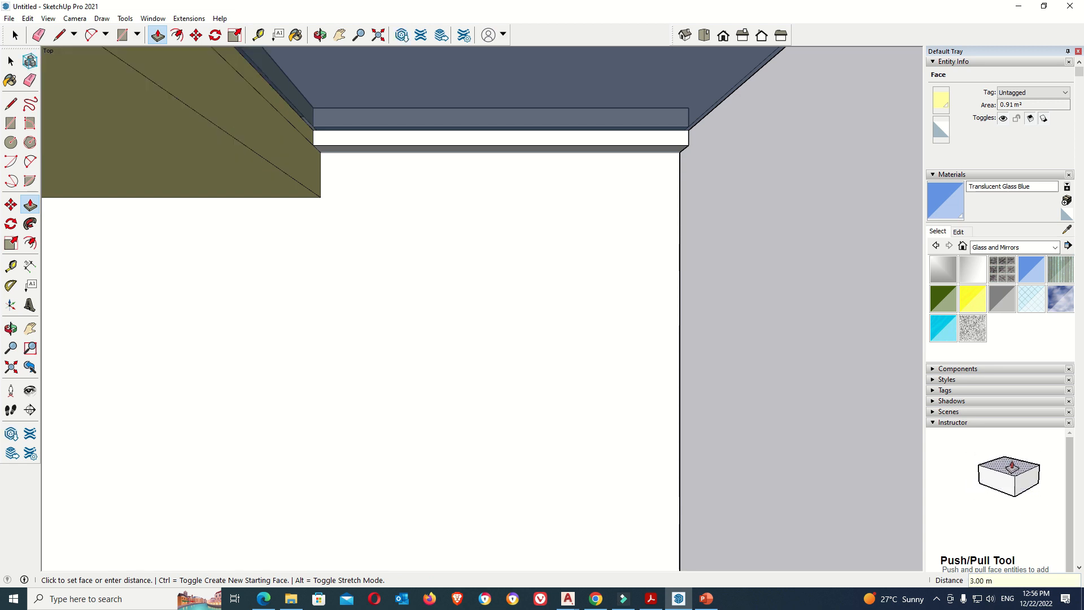
scroll(551, 151, "down", 3)
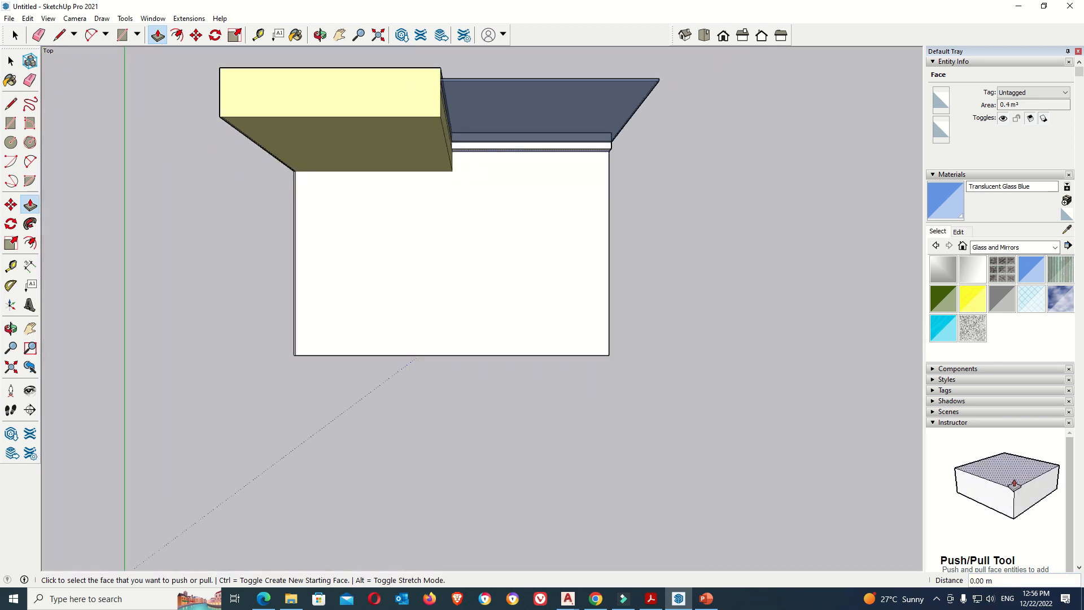
Paint the narrow strip along the outline's left edge with Translucent Glass Blue and extrude it by 3 m
scroll(288, 291, "up", 3)
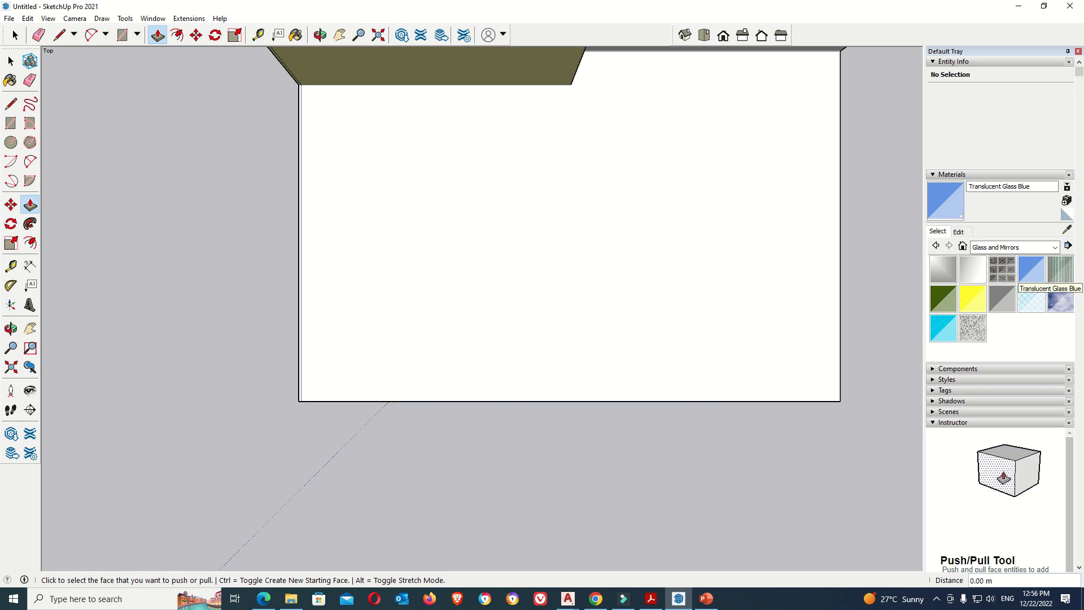
key("b")
scroll(291, 296, "up", 3)
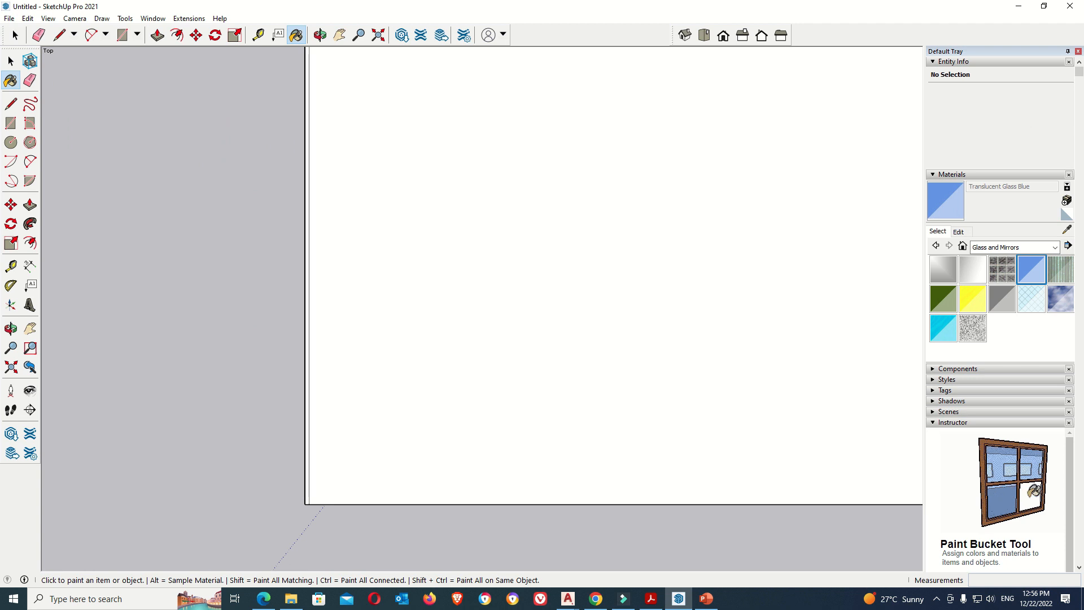
key("p")
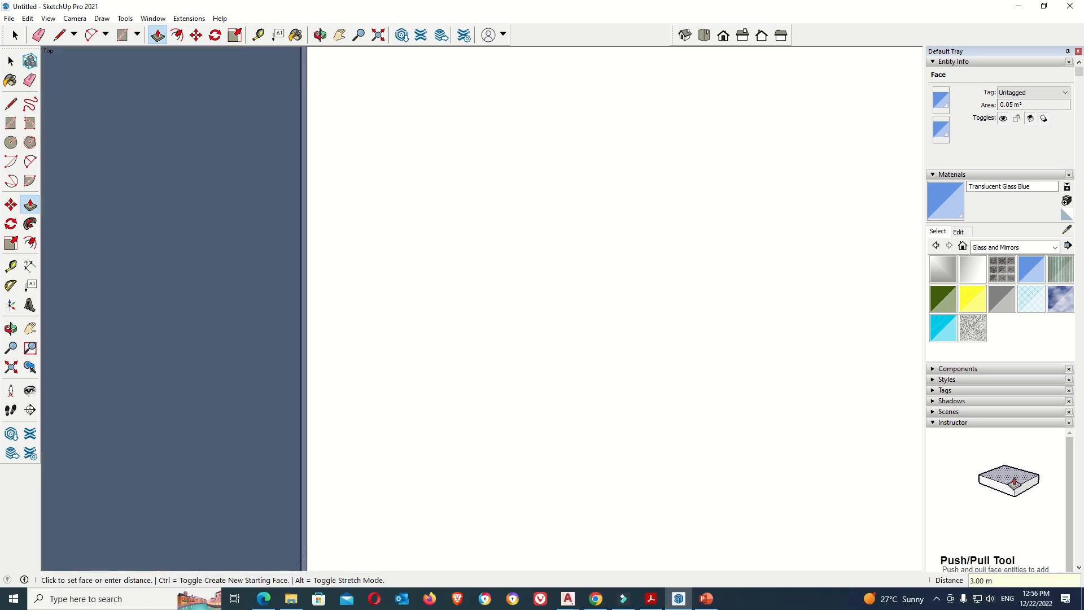
left_click(268, 237)
scroll(267, 237, "down", 5)
scroll(299, 243, "down", 4)
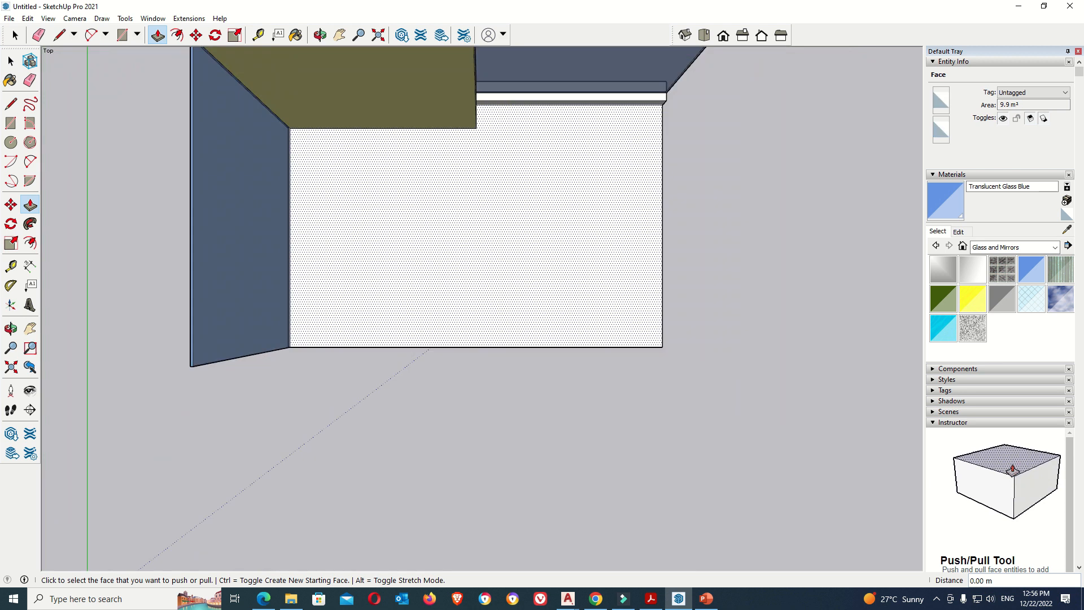
Paint the visible top and front faces of the low ledge beside the rear glass panel with Color E02
left_click(320, 35)
left_click_drag(407, 310, 391, 345)
scroll(542, 305, "up", 3)
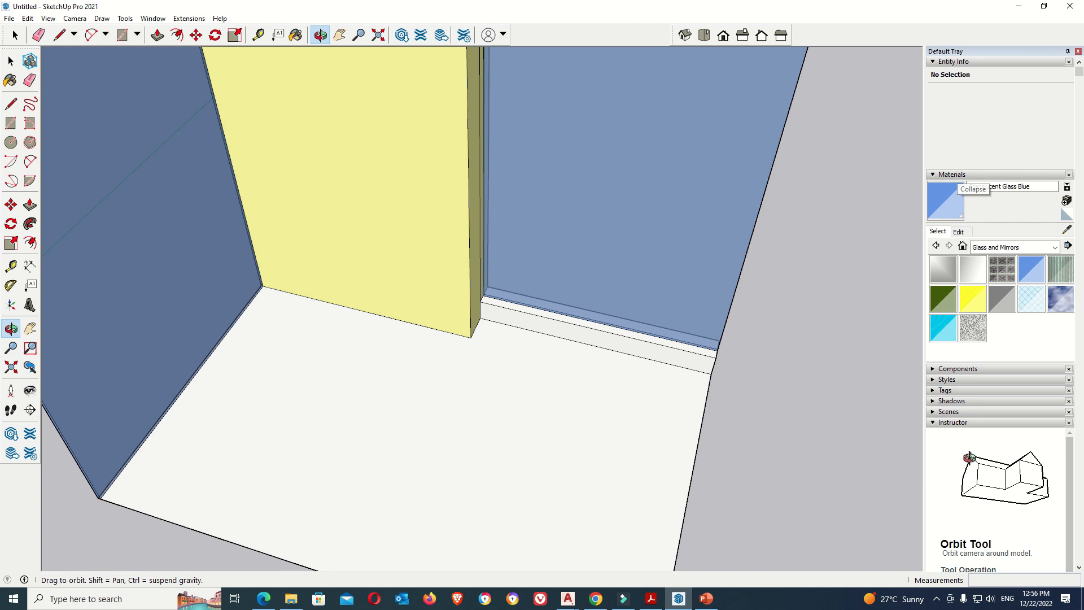
left_click(1014, 247)
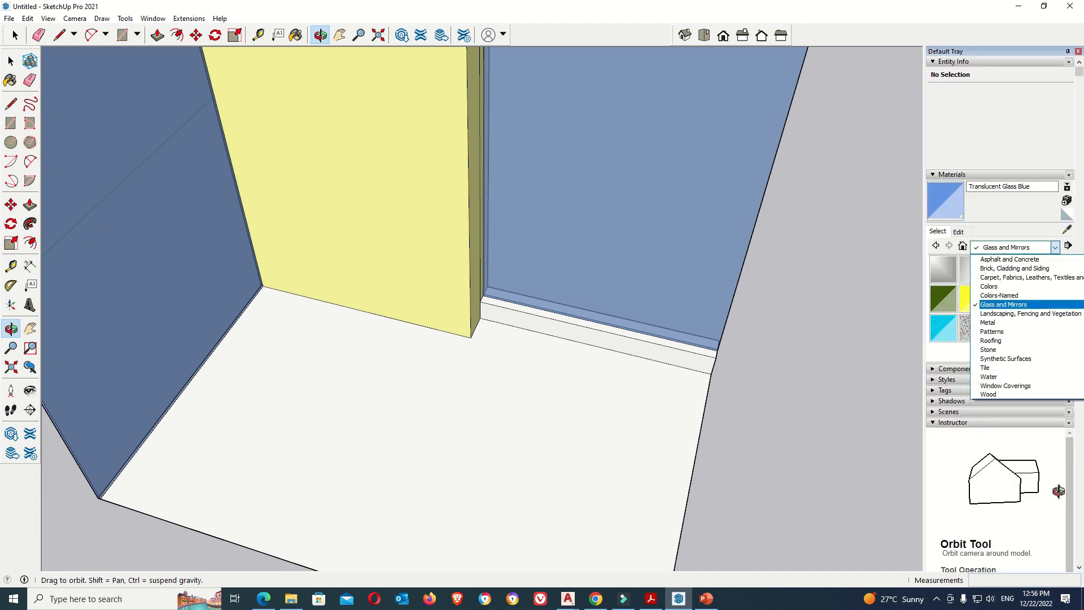
left_click(994, 285)
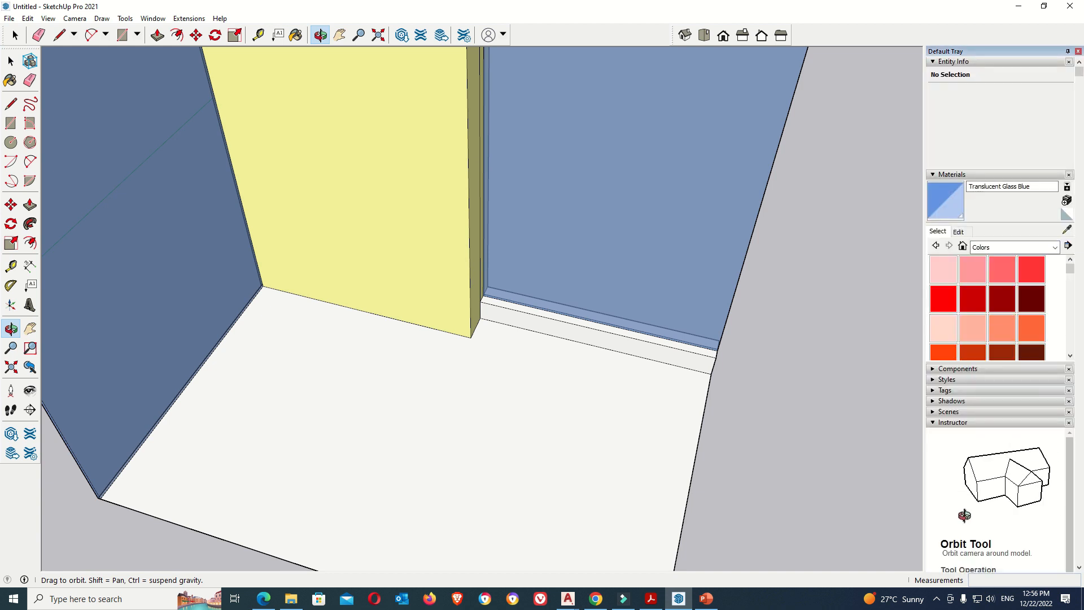
scroll(973, 317, "down", 5)
left_click(973, 300)
left_click(561, 329)
scroll(561, 326, "up", 3)
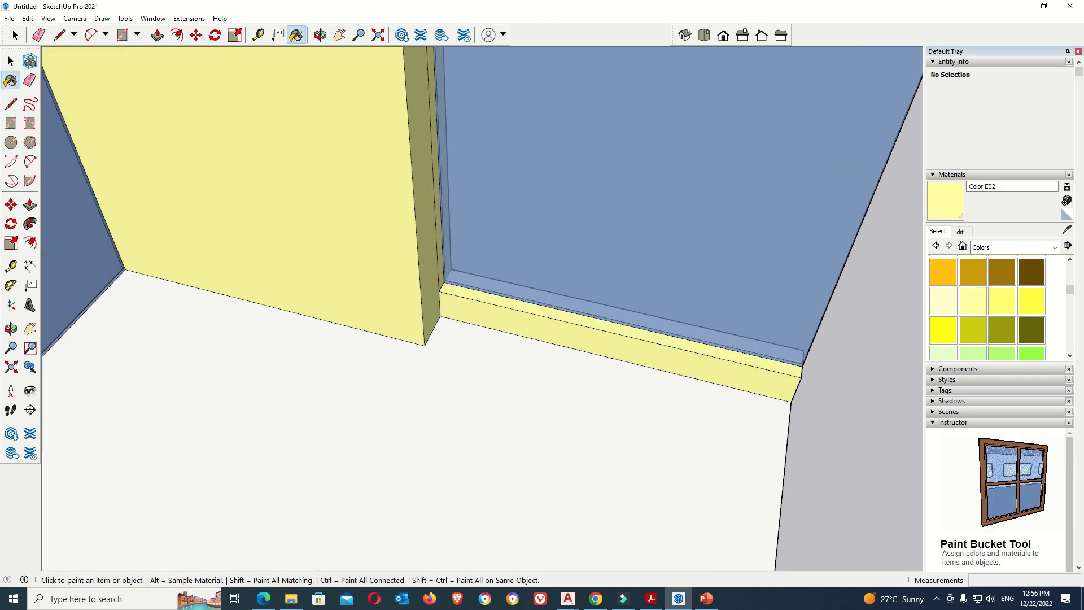
scroll(577, 249, "down", 4)
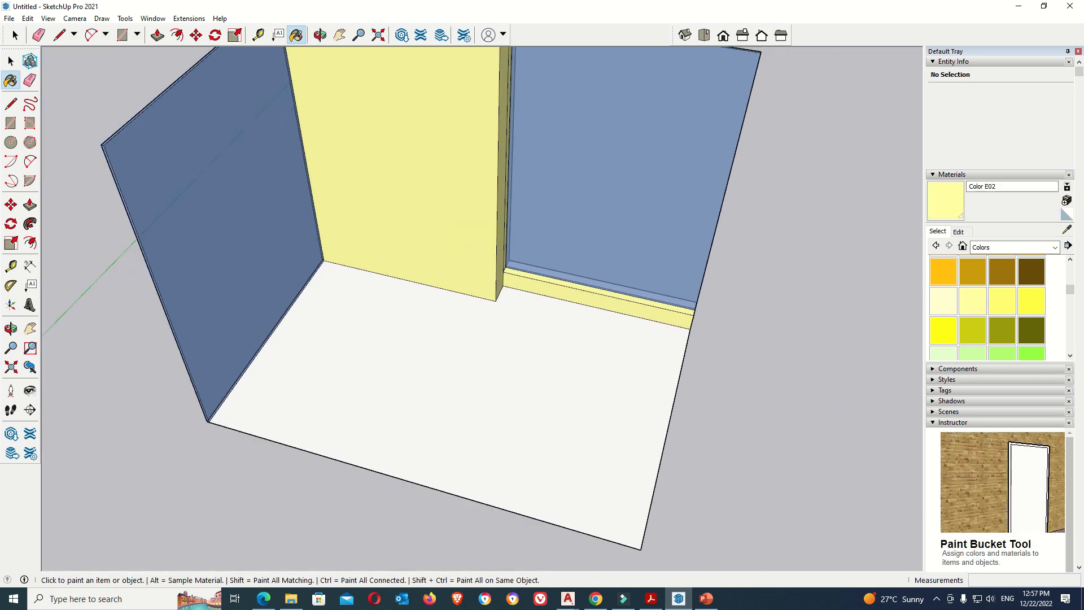
Save the model as "Meeting room" in the tutorial folder
key("space")
scroll(404, 283, "down", 3)
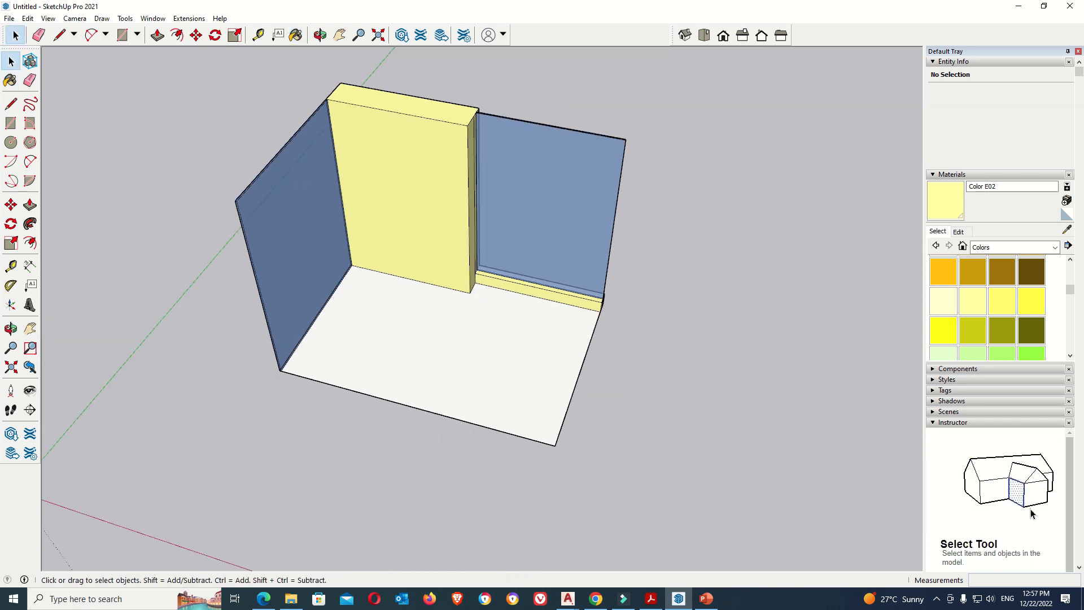
key("ctrl+s")
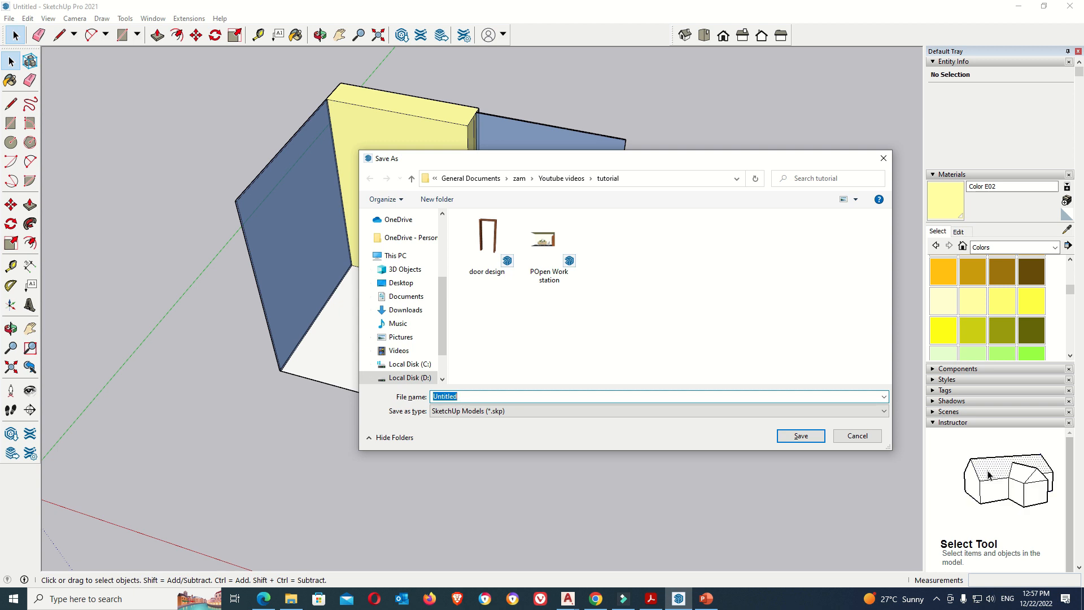
type("Meeting room")
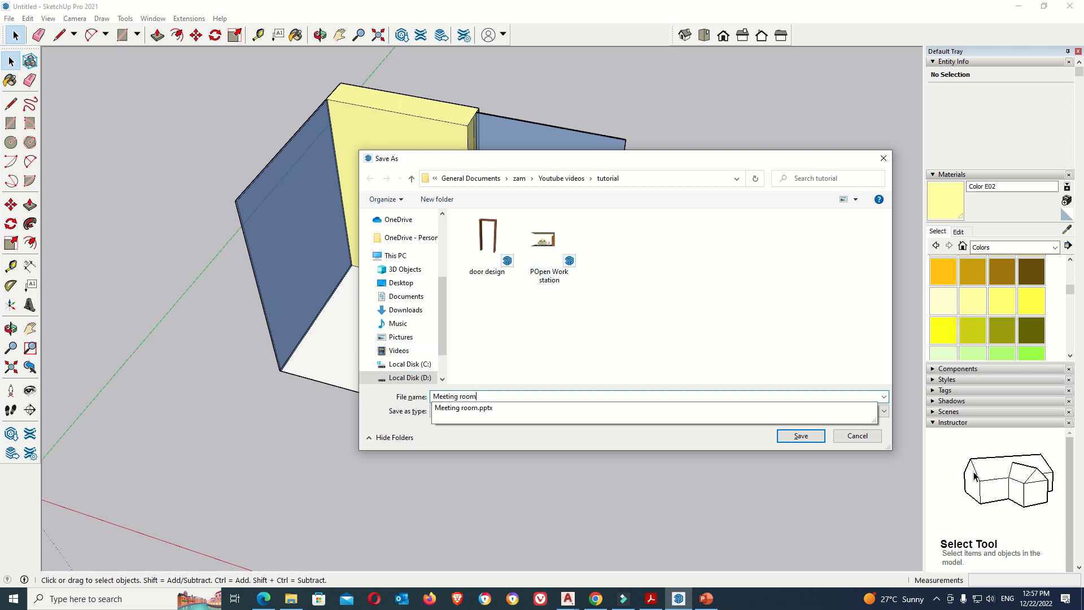
key("Return")
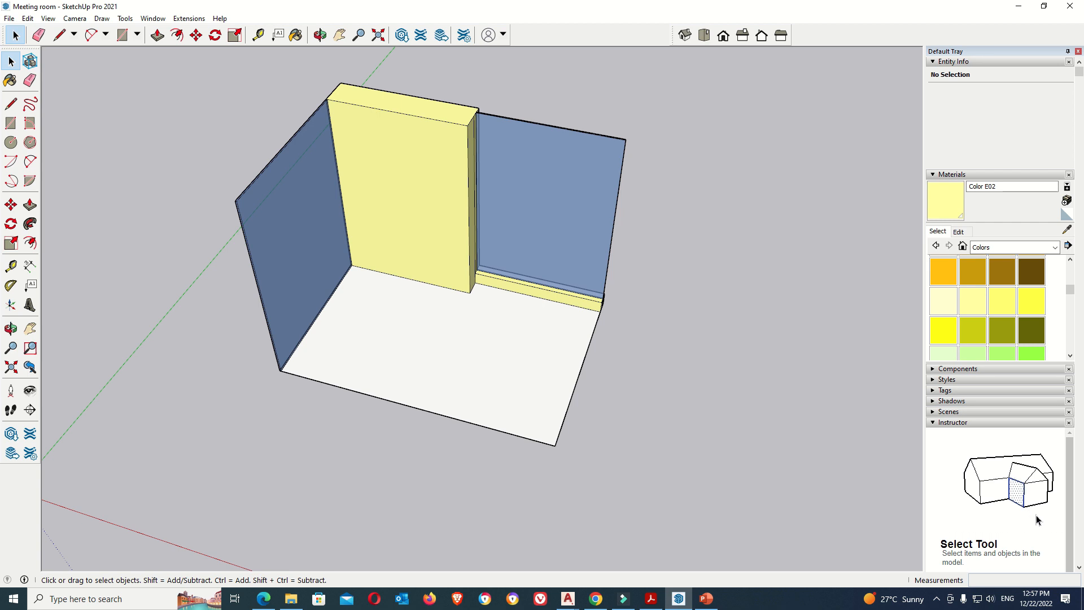
Switch to Chrome and open the 3D Warehouse search page
key("alt+Tab")
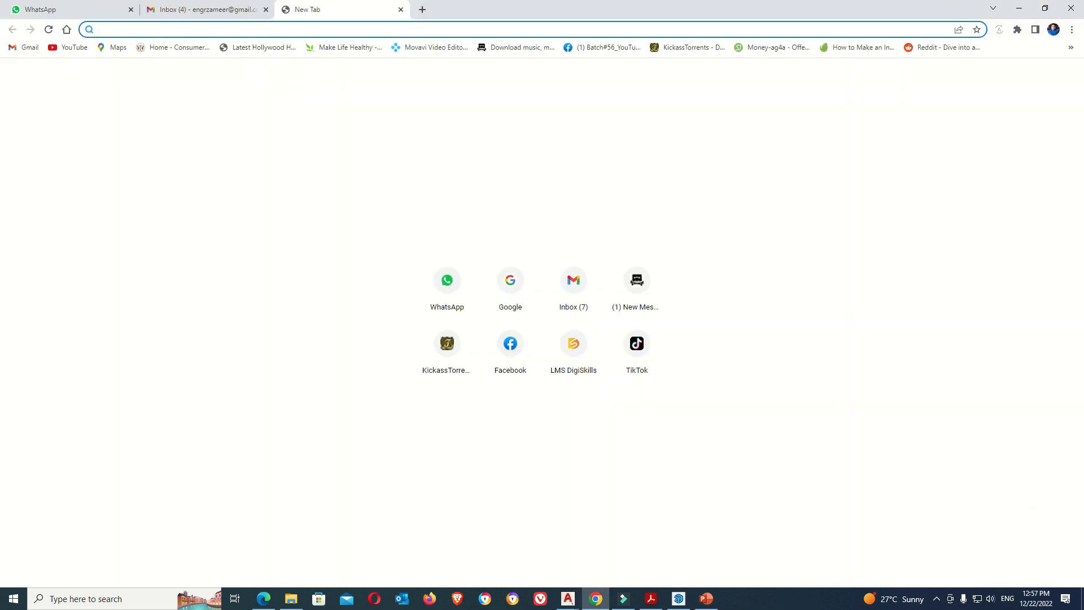
type("3d")
left_click(271, 136)
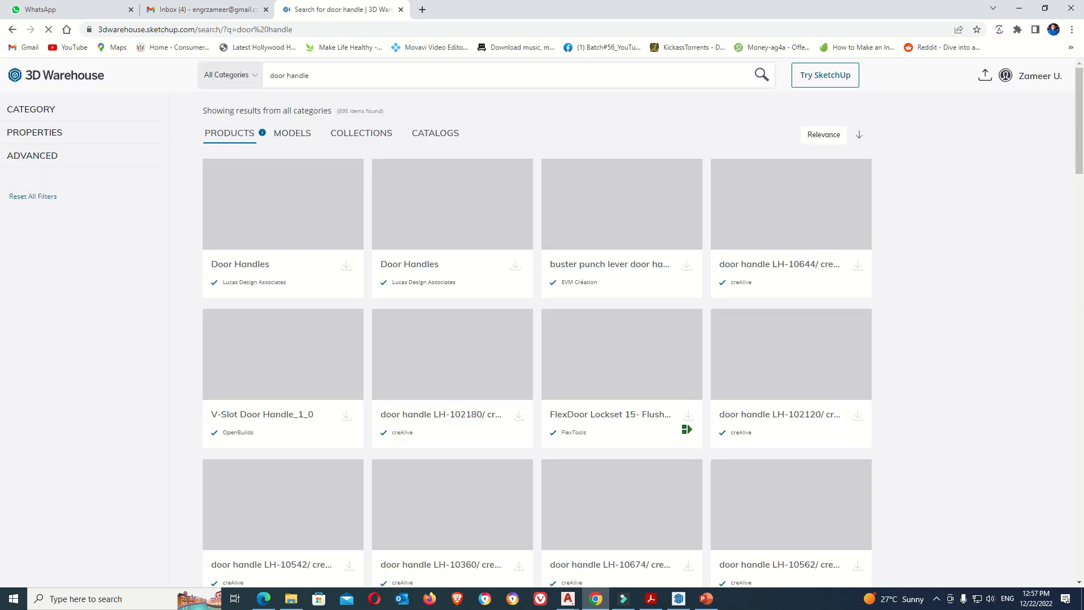
Search 3D Warehouse for "table" in all categories
left_click_drag(316, 76, 262, 75)
type("ta")
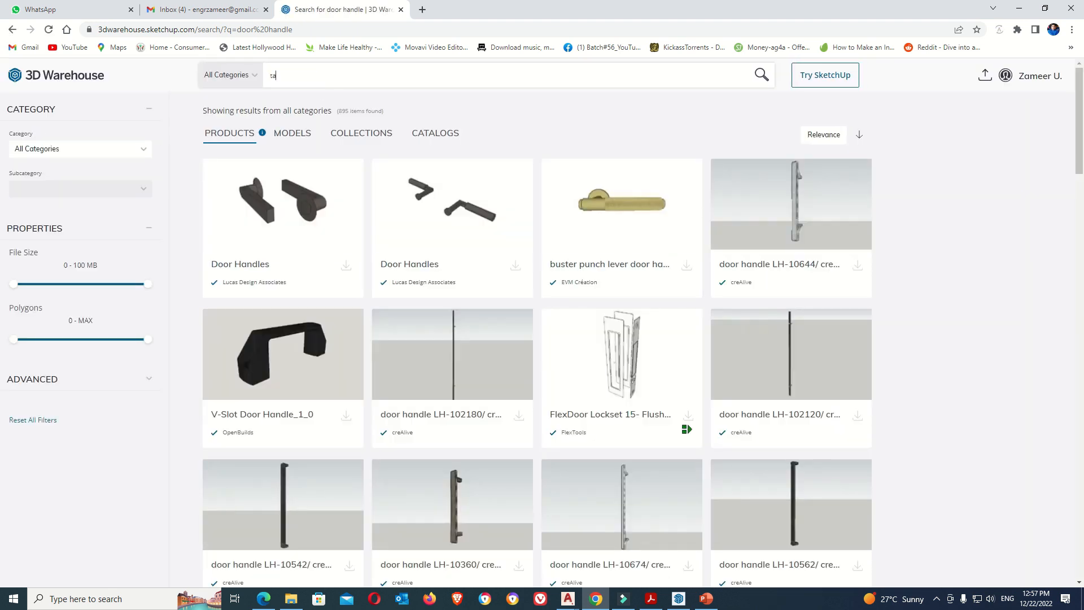
type("ble")
key("Return")
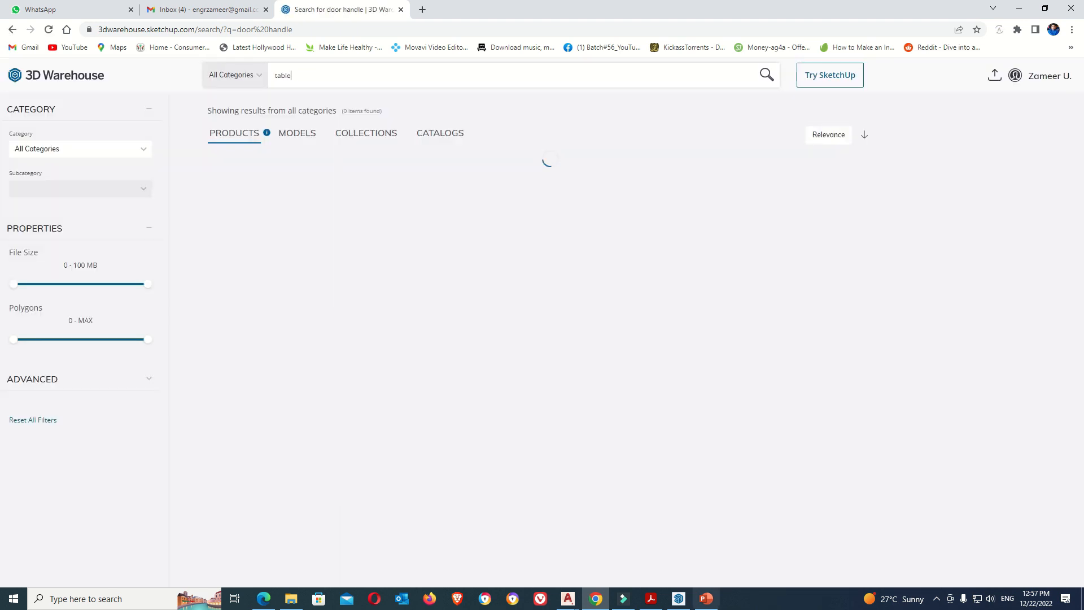
Look through the table models in the product results for one that suits a meeting room
scroll(452, 362, "down", 6)
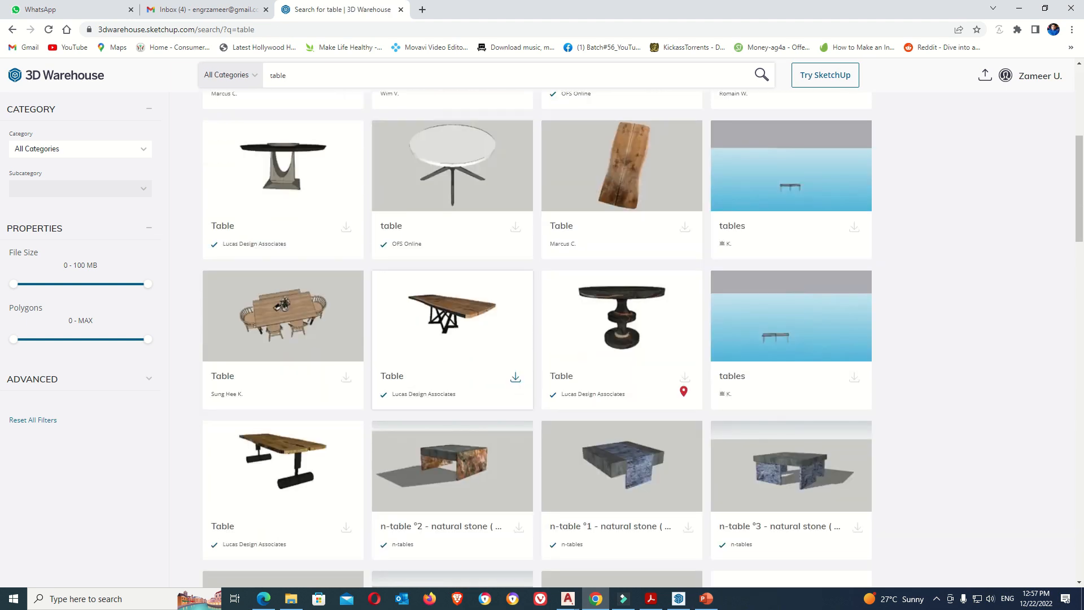
scroll(452, 305, "down", 4)
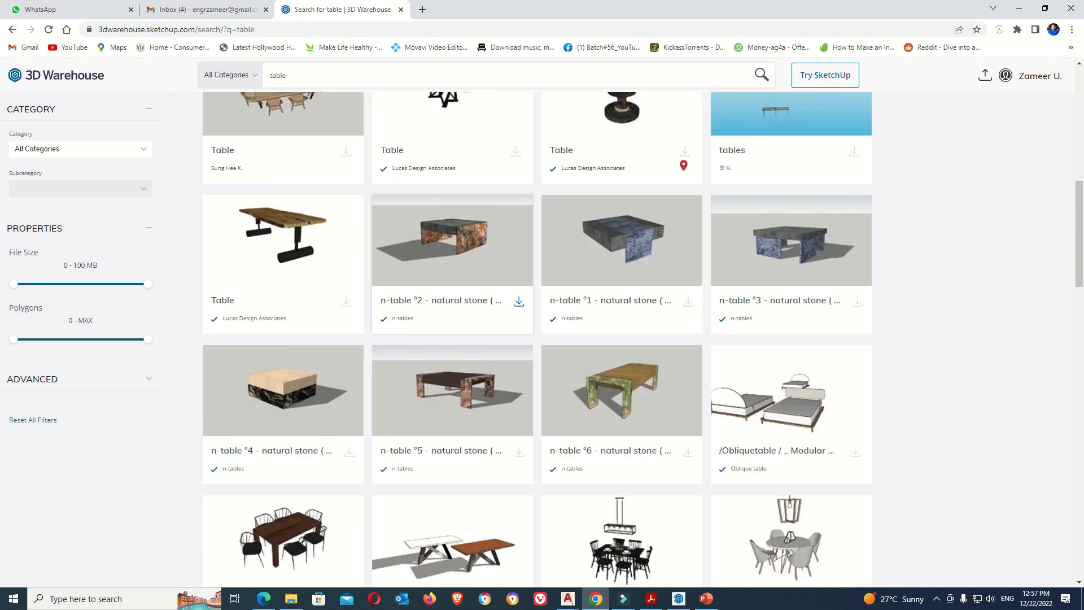
scroll(452, 305, "down", 4)
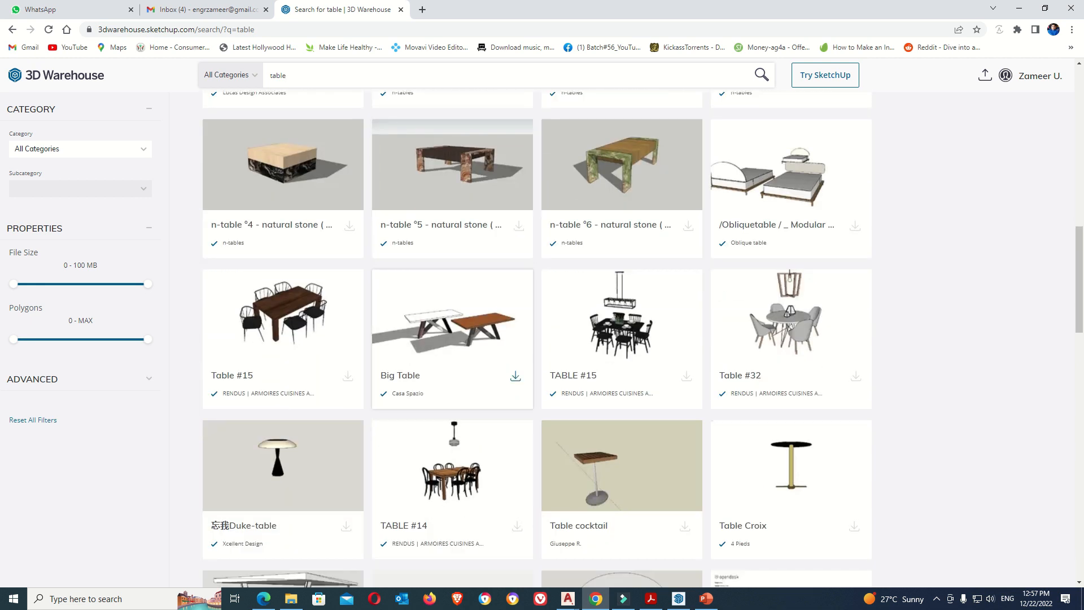
scroll(451, 305, "down", 9)
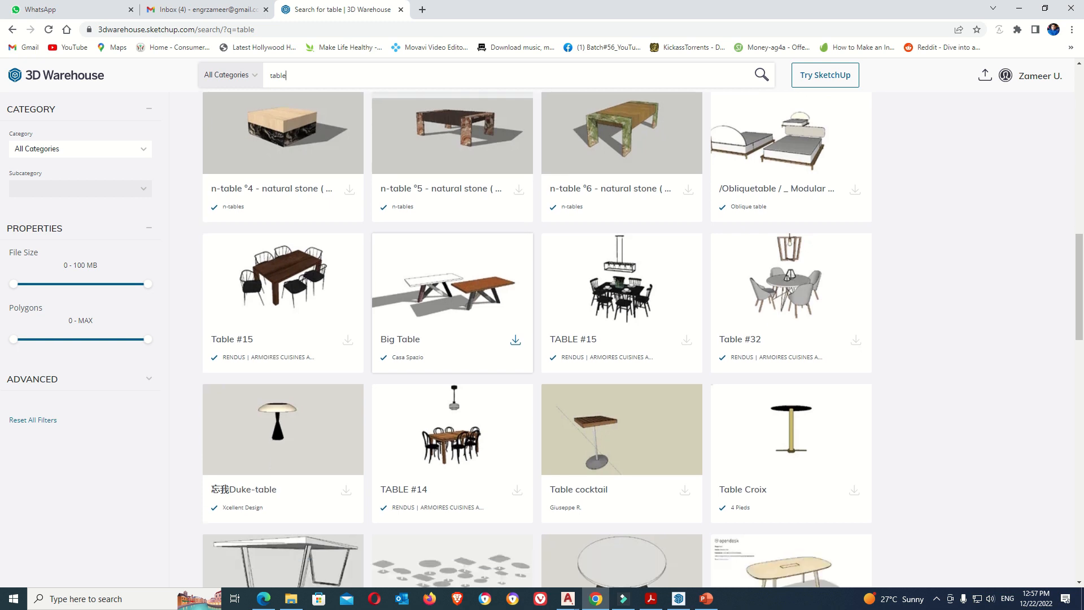
scroll(451, 305, "down", 14)
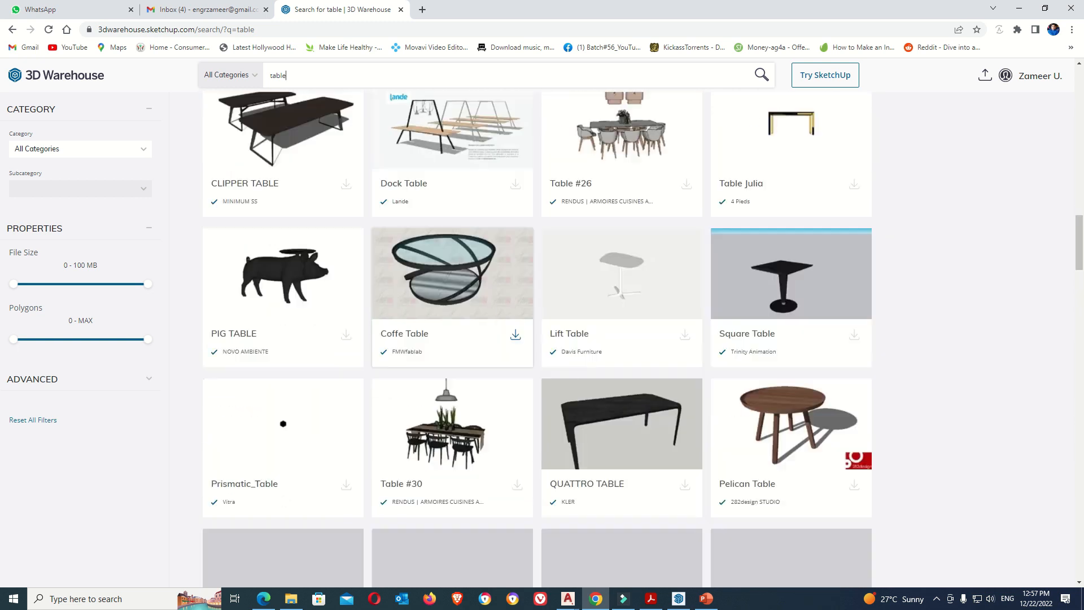
scroll(452, 305, "down", 16)
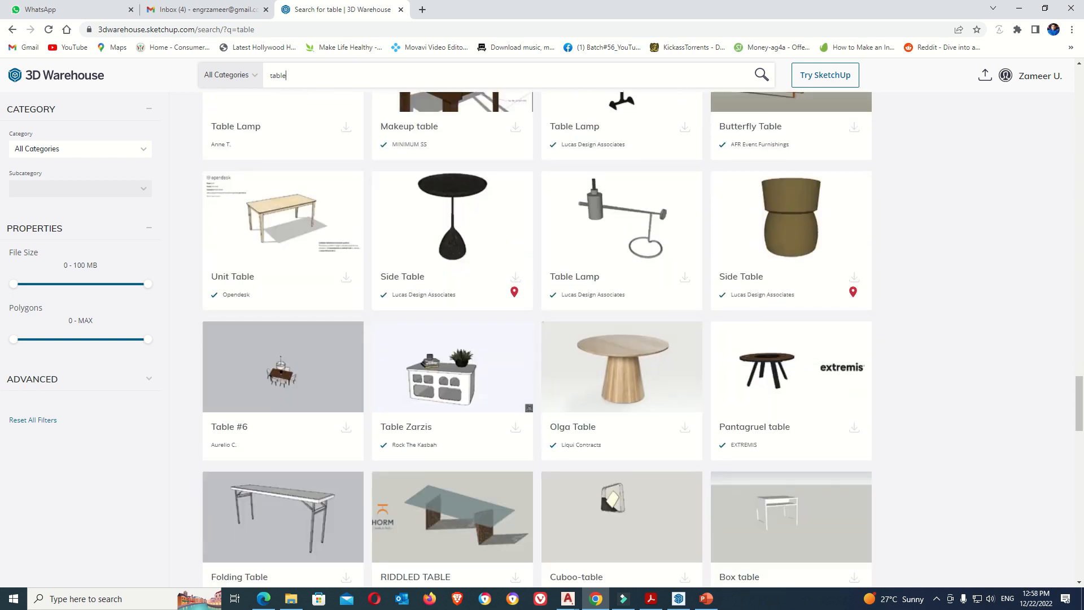
scroll(452, 254, "down", 5)
scroll(452, 305, "down", 6)
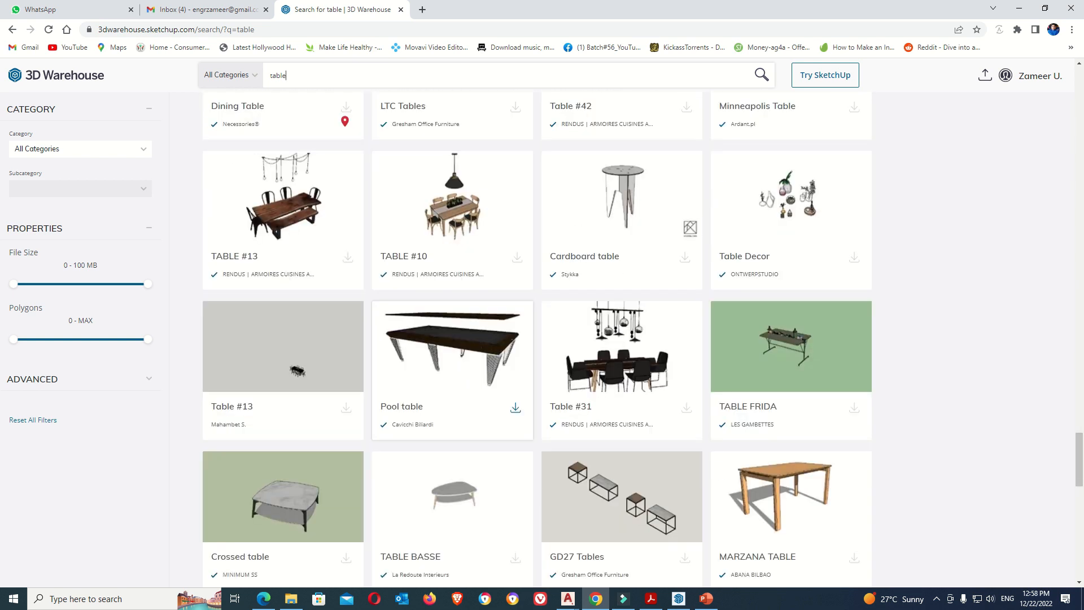
Search 3D Warehouse for "office table" and open the "office furniture table 1600" model
type("office table")
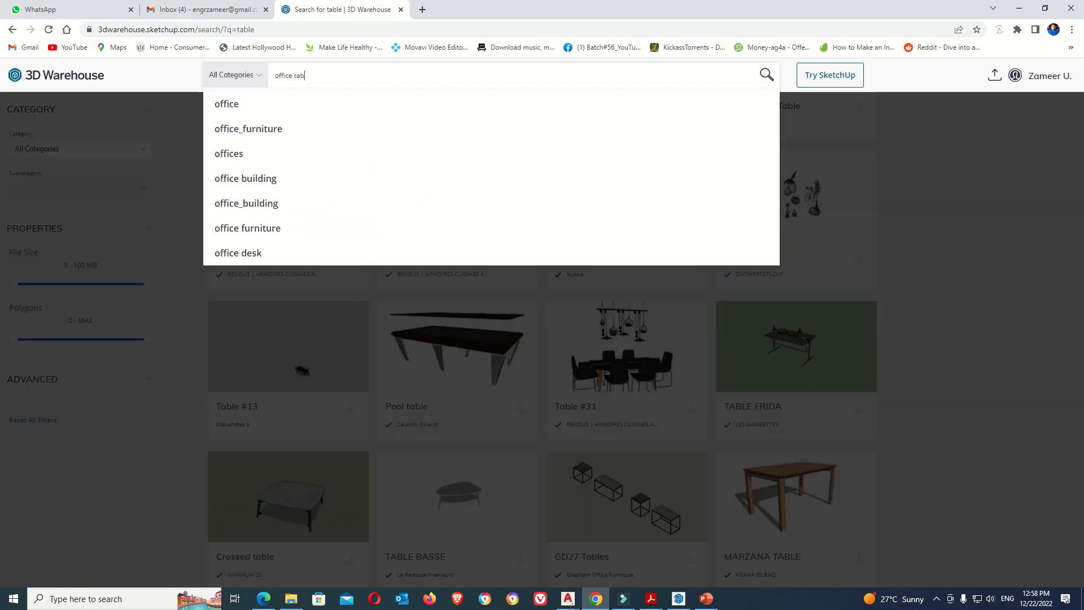
key("Return")
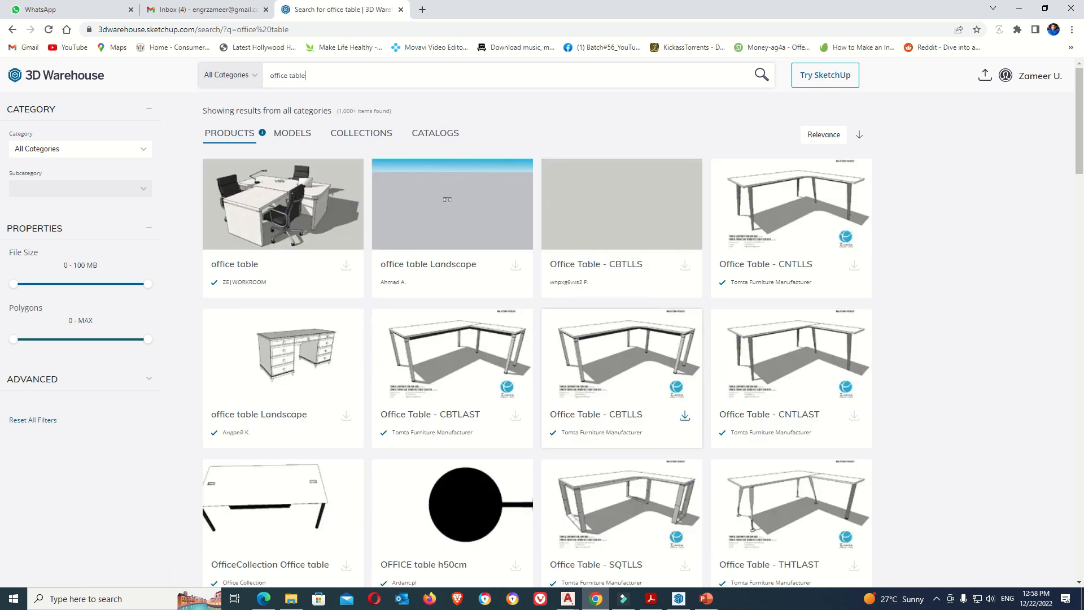
scroll(596, 348, "down", 8)
scroll(596, 348, "down", 3)
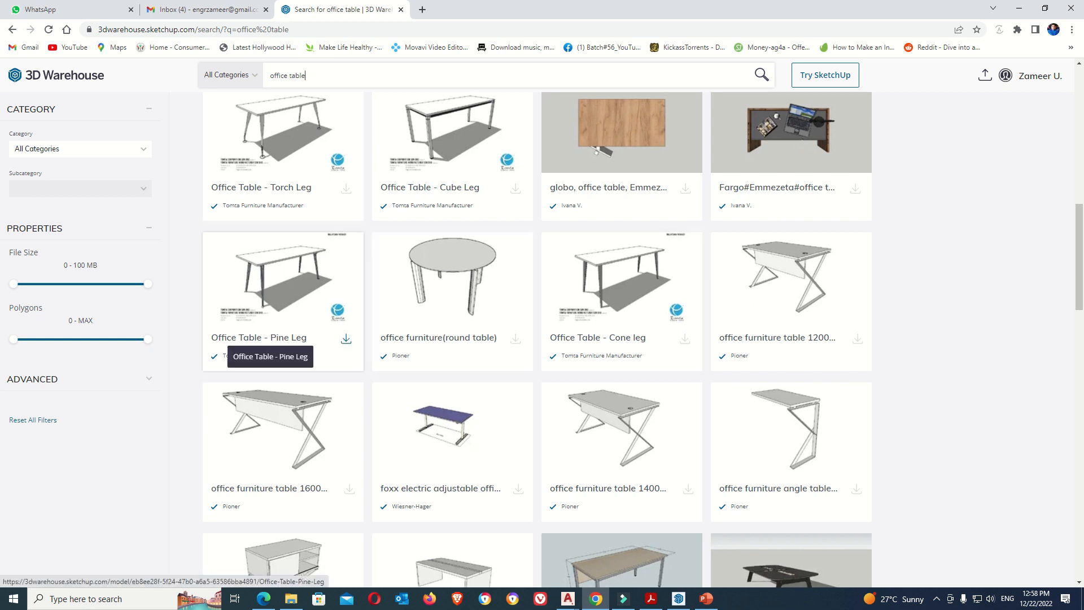
left_click(282, 429)
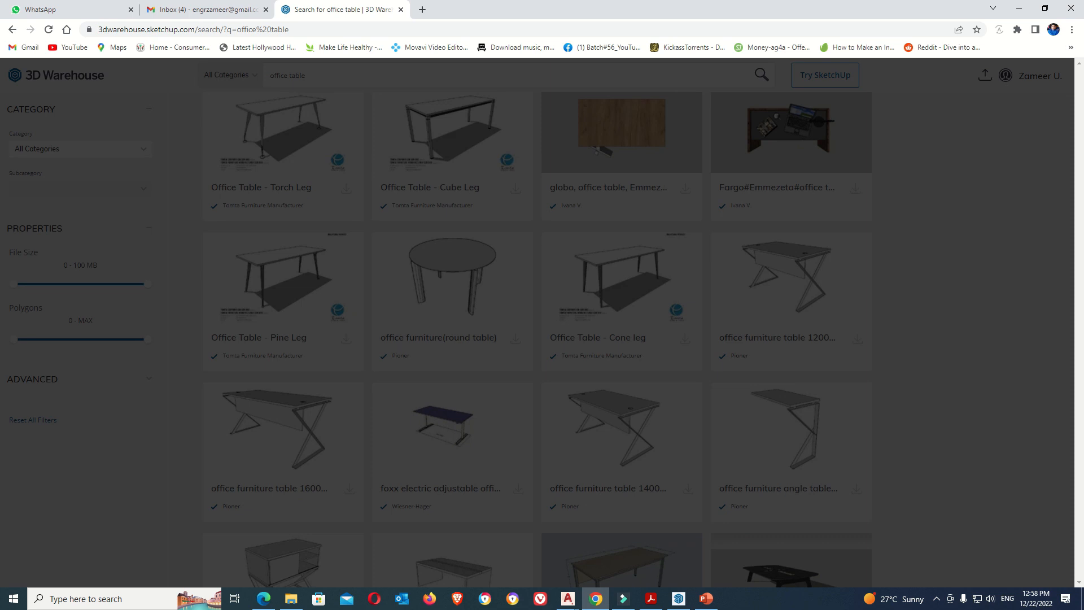
Download the office furniture table 1600mm (Loft) as a SketchUp 2021 model and open Loft_table_1600.skp
left_click(634, 305)
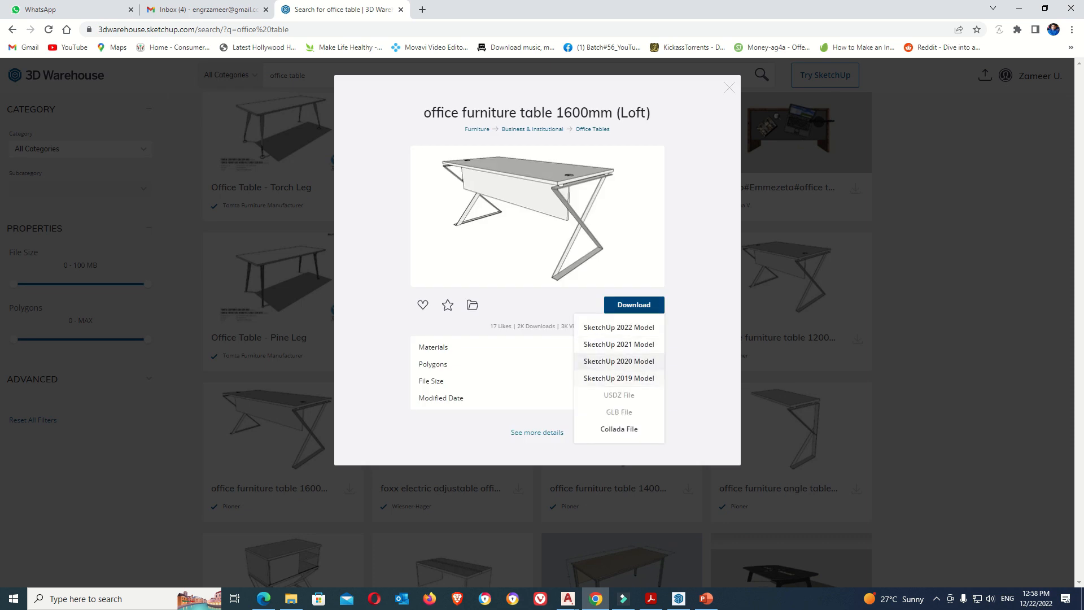
left_click(619, 344)
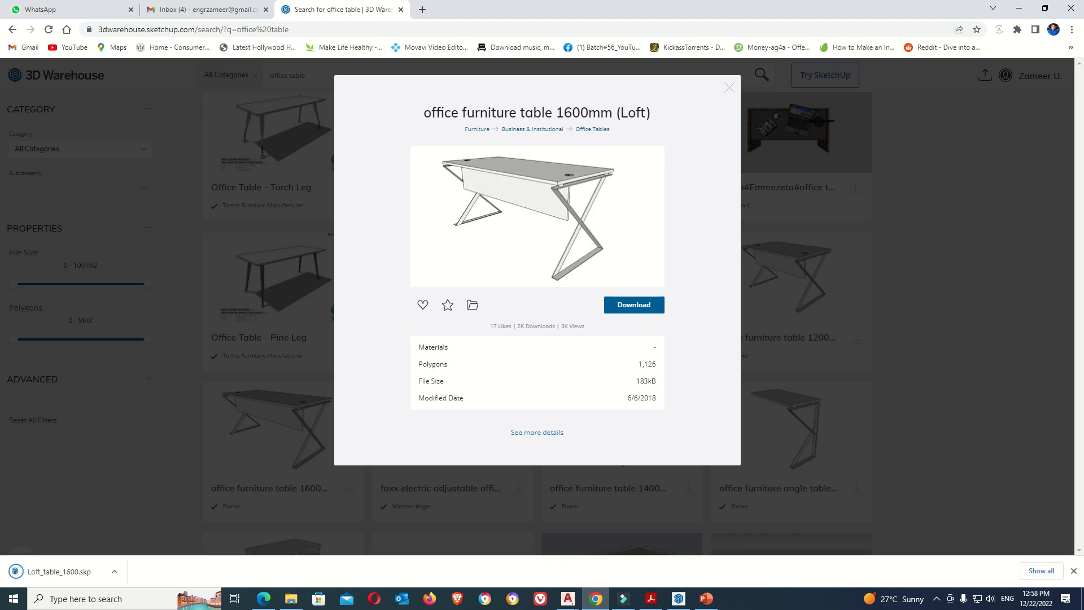
left_click(59, 572)
left_click(797, 442)
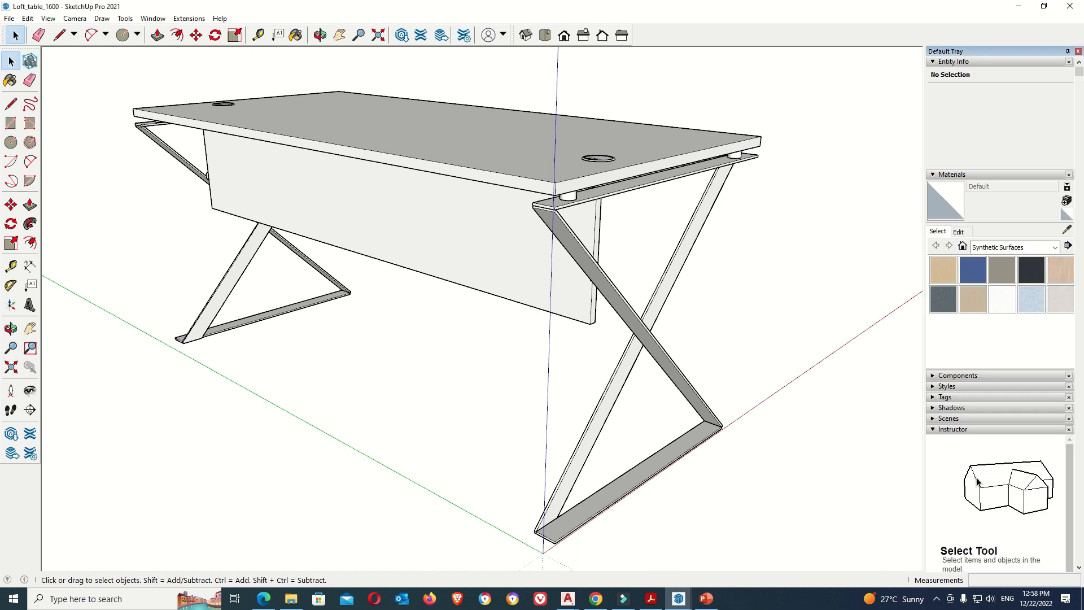
Explode the whole downloaded table model
left_click_drag(273, 137, 758, 512)
right_click(562, 301)
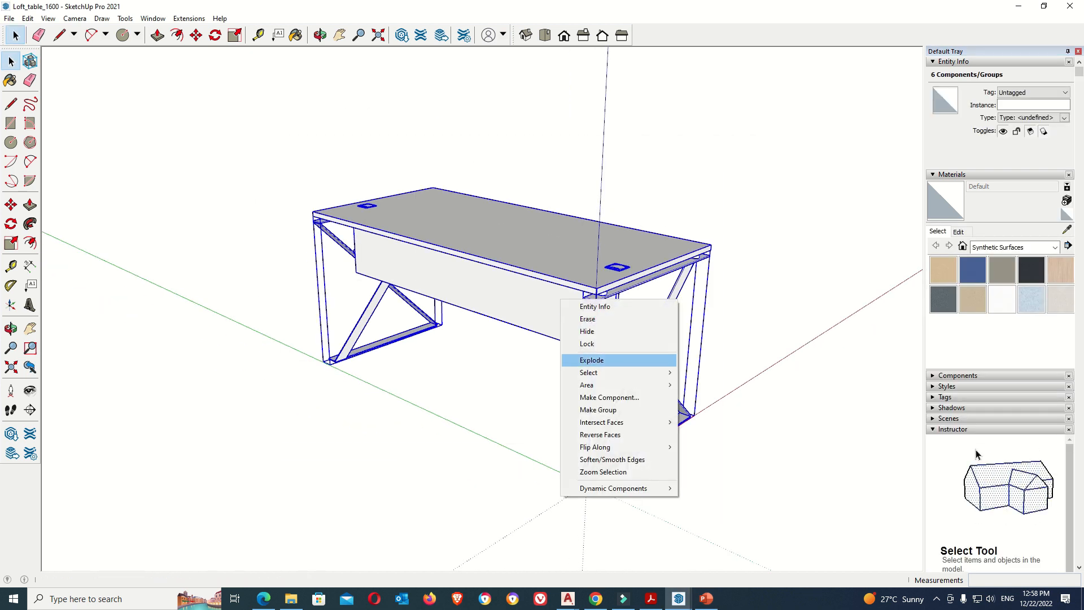
left_click(592, 361)
Paint all parts of the table with the Wood Floor Light material from the Wood collection
left_click_drag(212, 156, 780, 533)
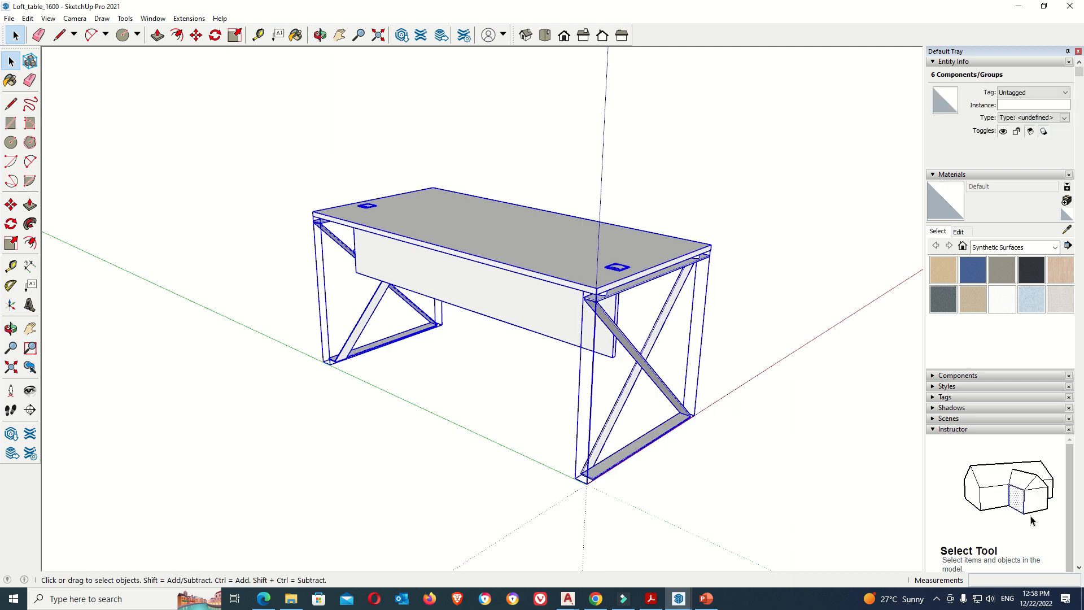
left_click(1015, 248)
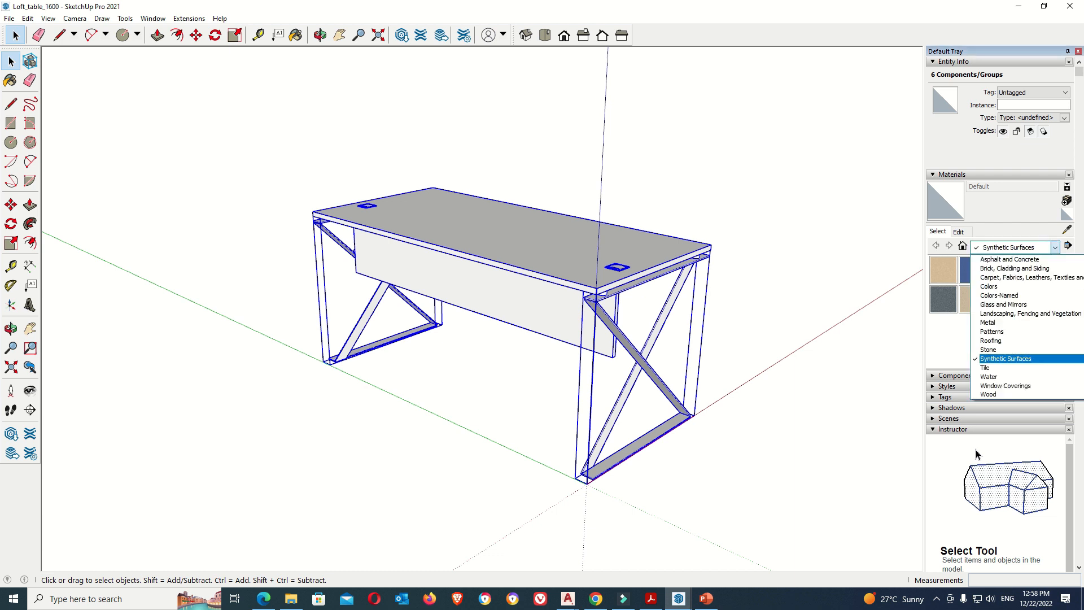
left_click(988, 395)
left_click(943, 300)
left_click(531, 241)
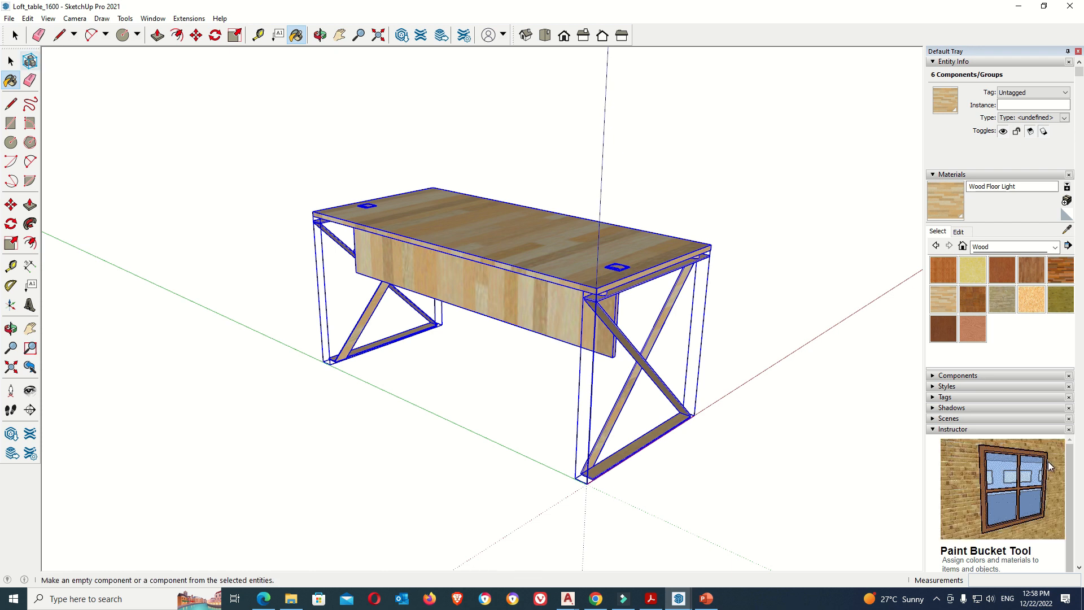
Copy the entire wood-finished table and switch to the Meeting room model
left_click(15, 35)
left_click(232, 144)
left_click_drag(231, 143, 723, 466)
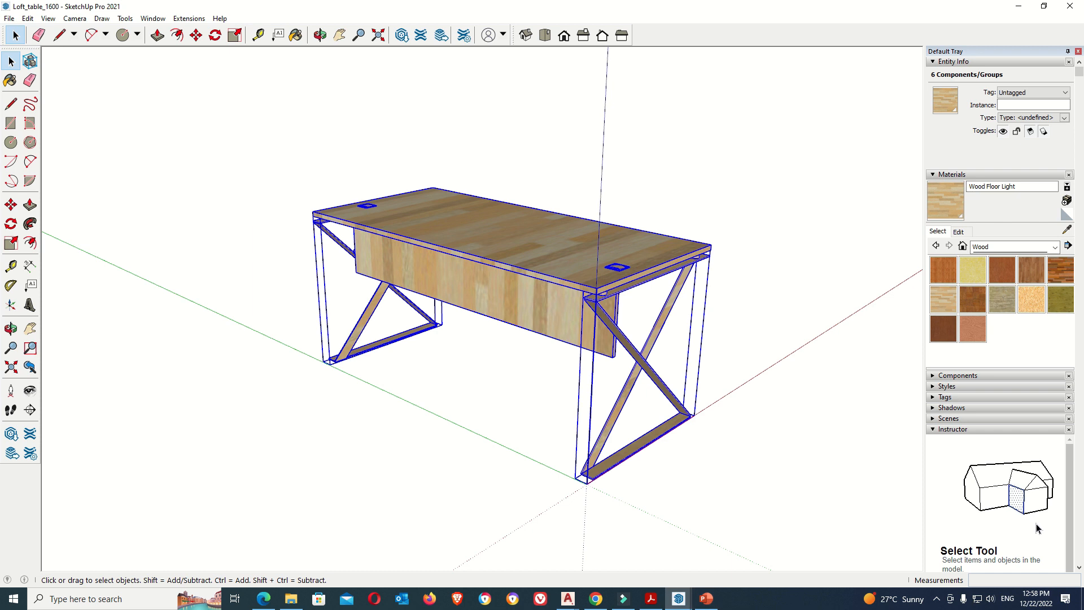
left_click(679, 599)
left_click(619, 557)
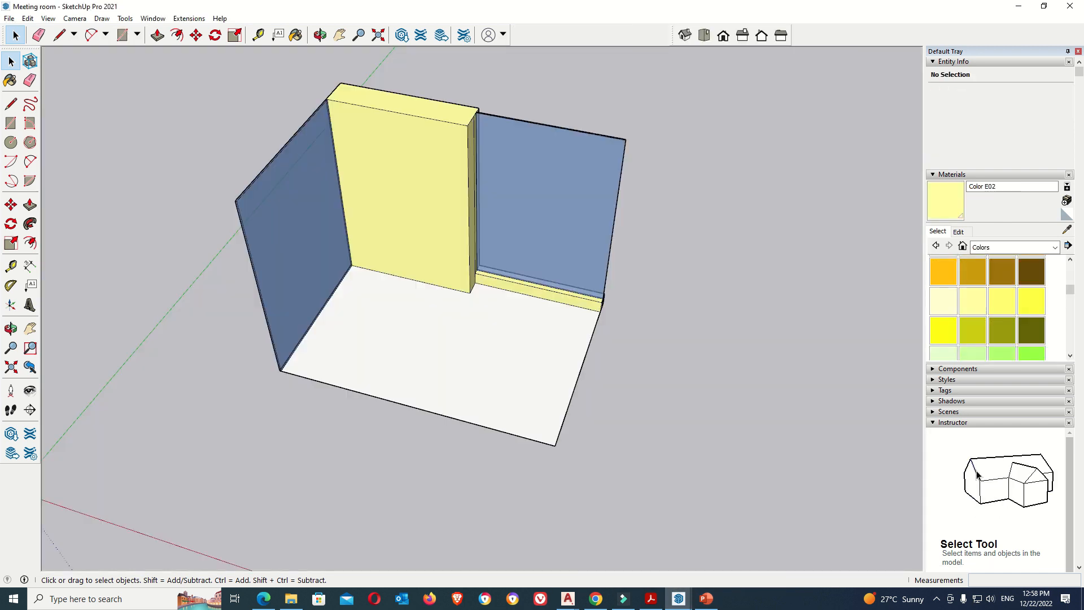
Paste the table onto the room floor and try to rotate its tabletop
key("ctrl+v")
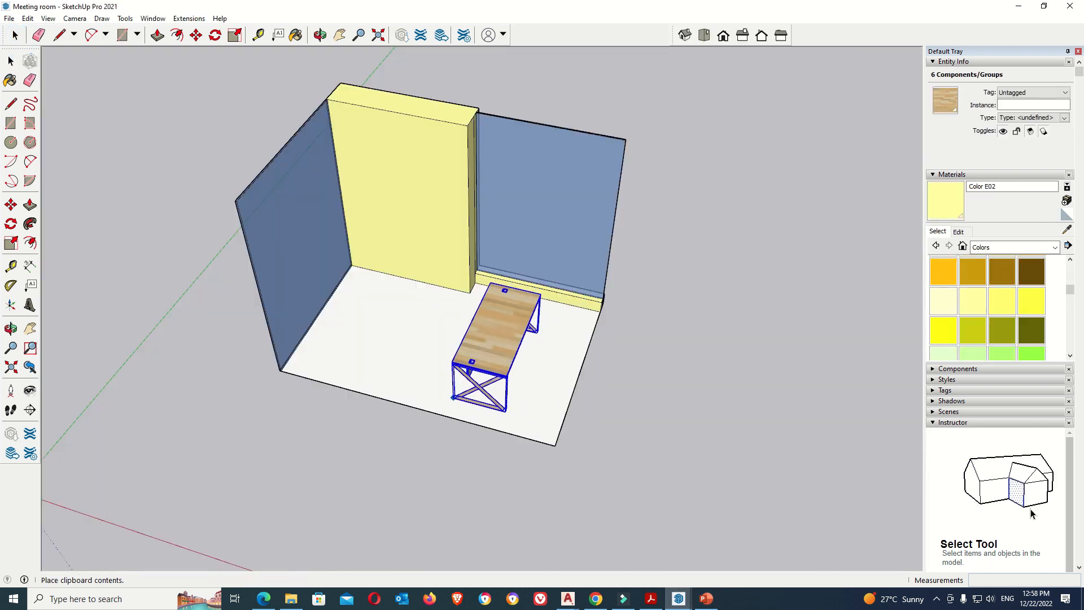
left_click(454, 398)
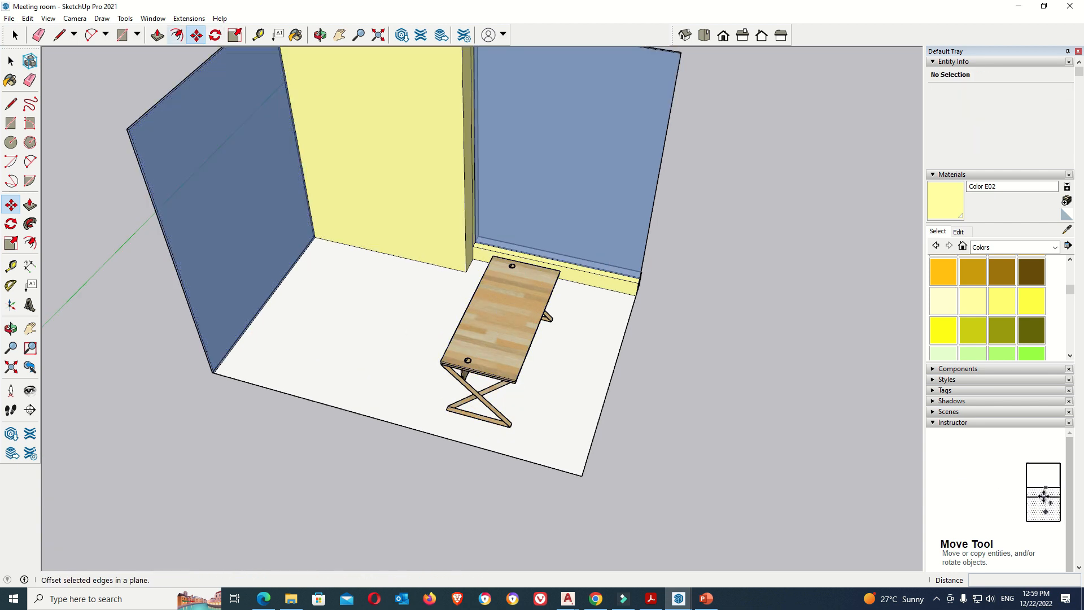
left_click(215, 35)
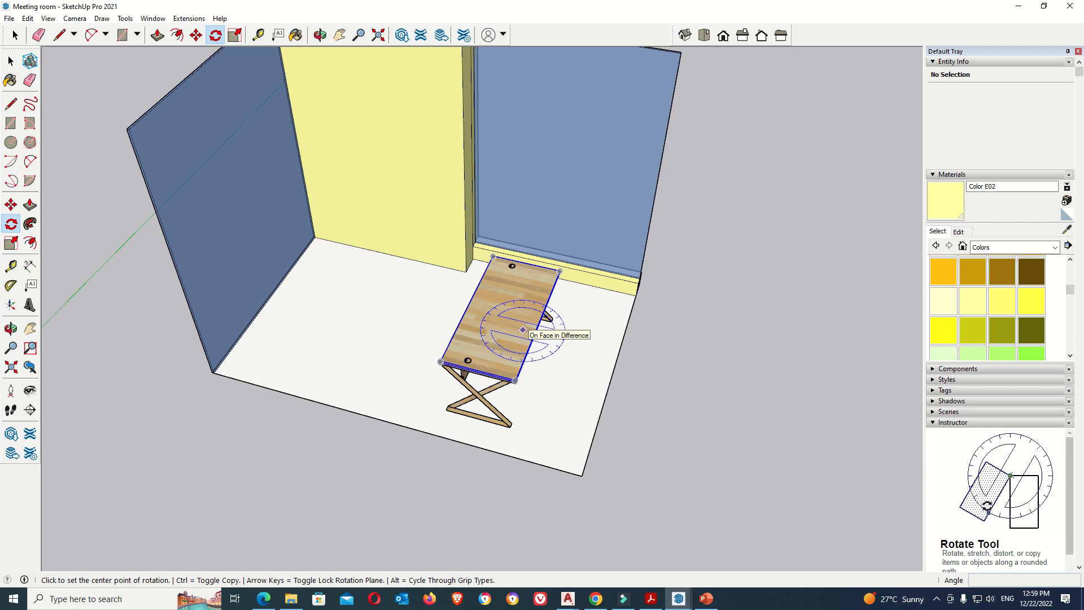
left_click(523, 329)
left_click(523, 330)
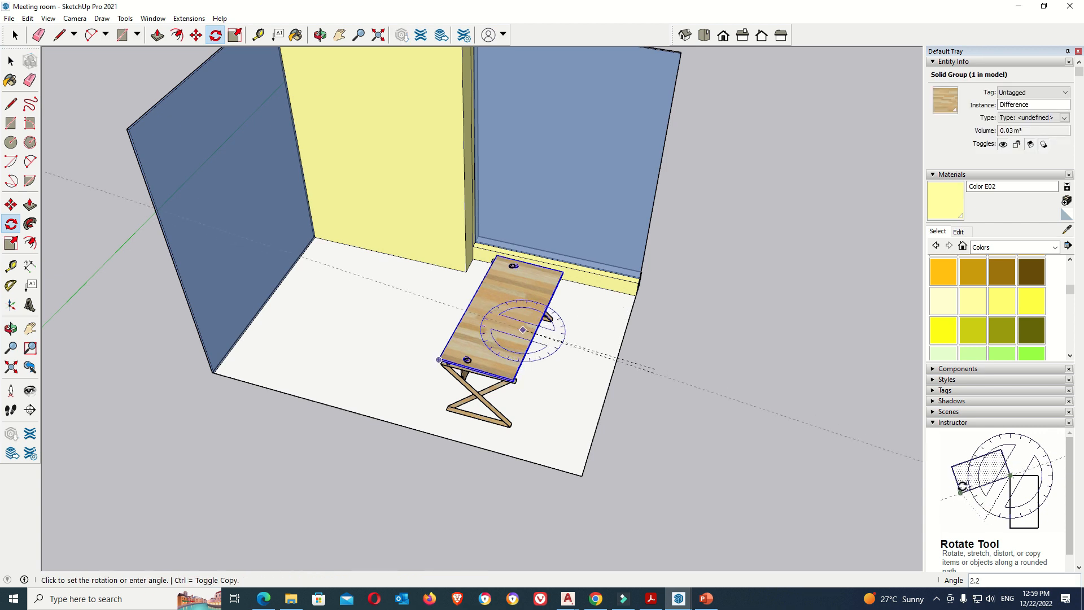
key("Escape")
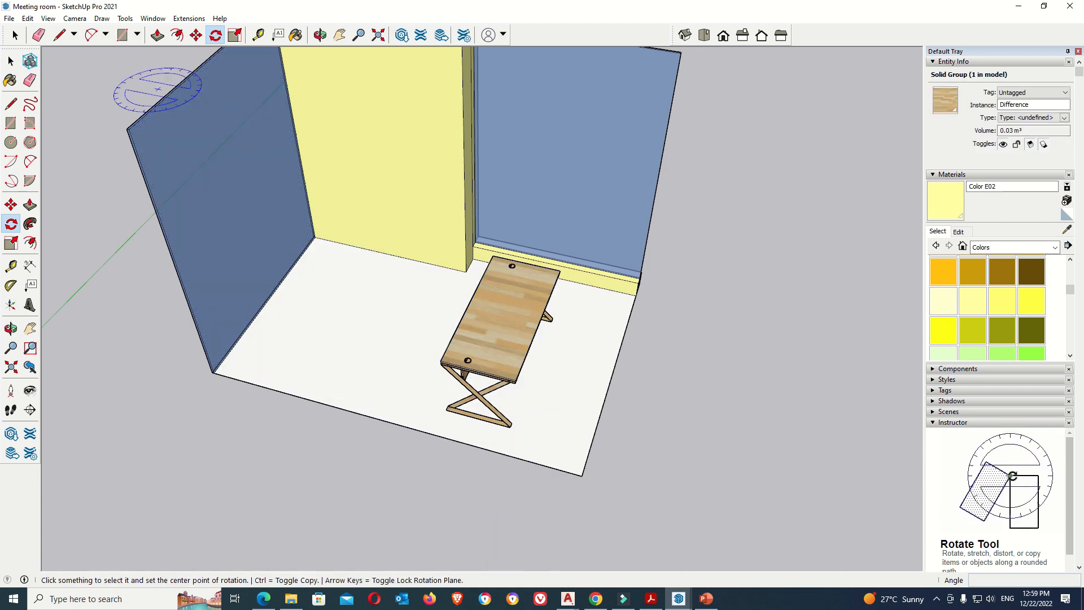
Delete the pasted table from the room and paste a fresh copy outside, beyond the open end of the floor
left_click(15, 36)
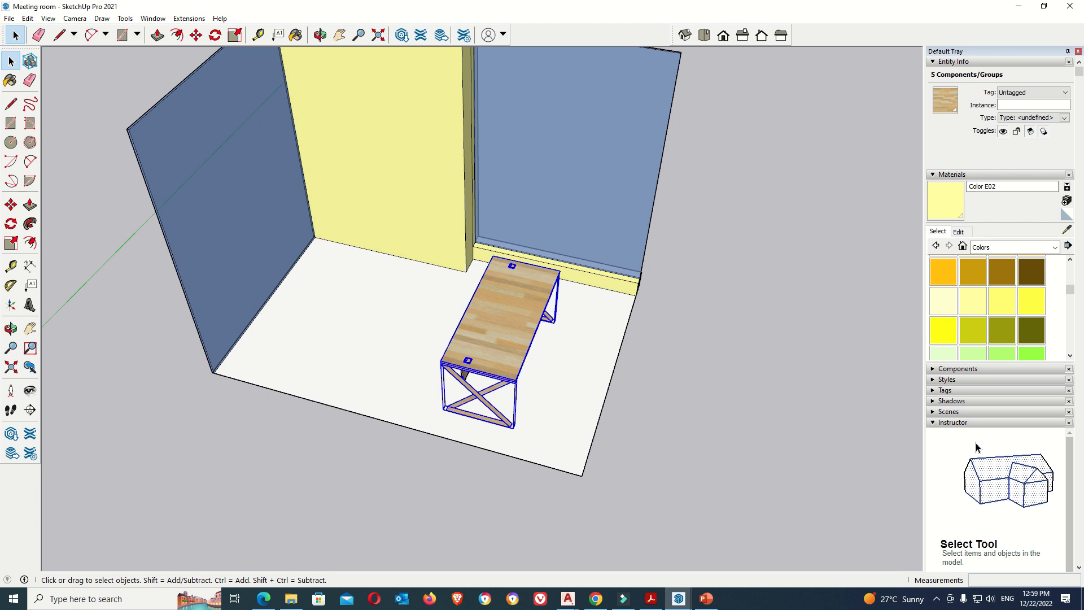
key("Delete")
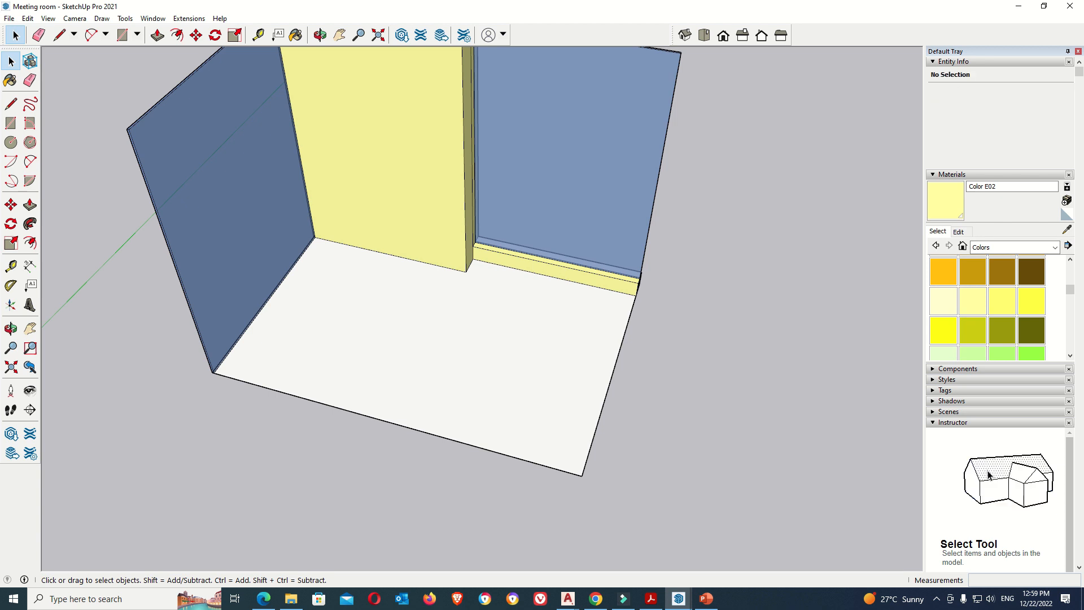
key("ctrl+v")
left_click(735, 421)
key("m")
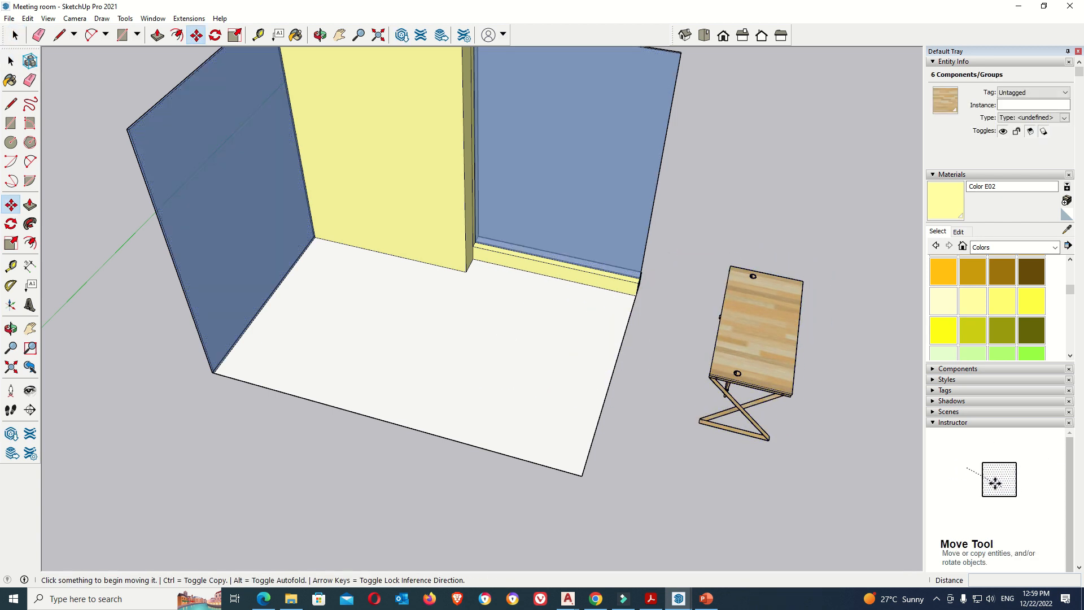
Combine all parts of the pasted table into a single component
key("ctrl+t")
key("space")
left_click_drag(706, 259, 844, 498)
right_click(760, 356)
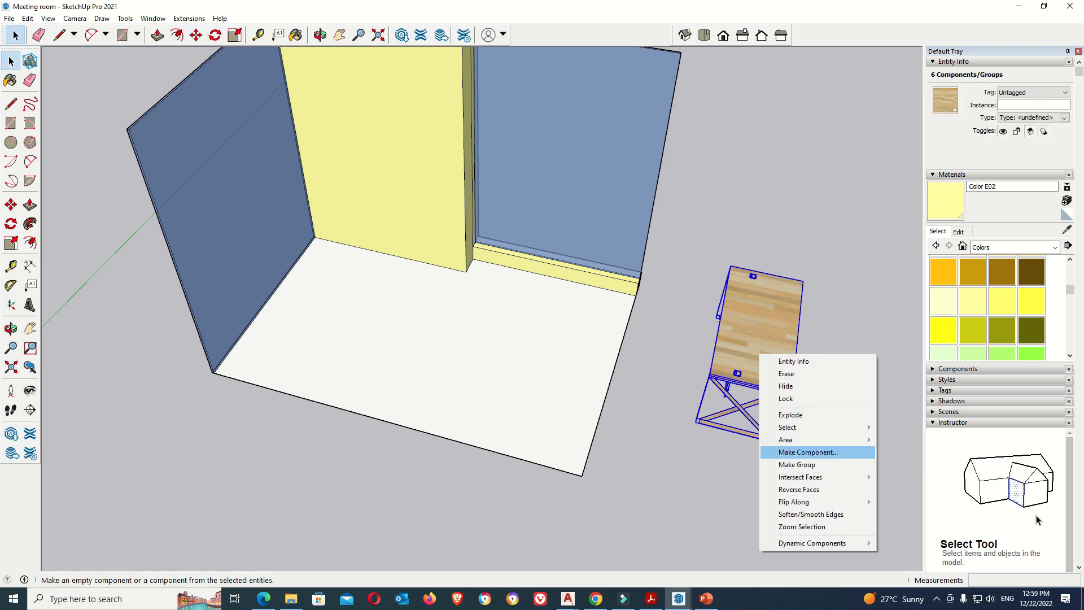
left_click(809, 451)
left_click(557, 415)
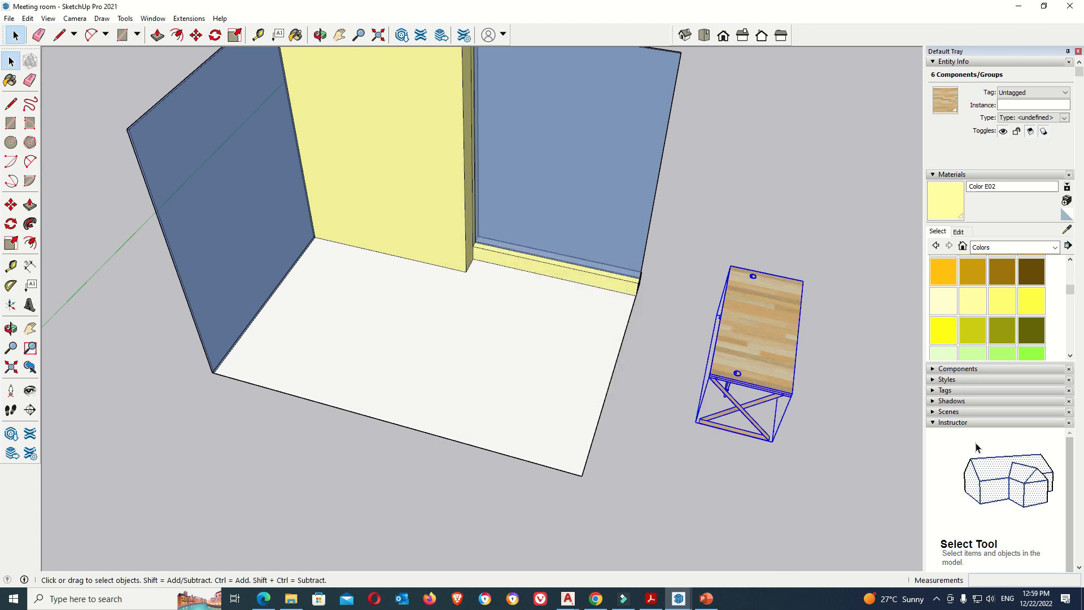
Rotate the table component 90 degrees horizontally so its long side runs parallel to the room's length
key("m")
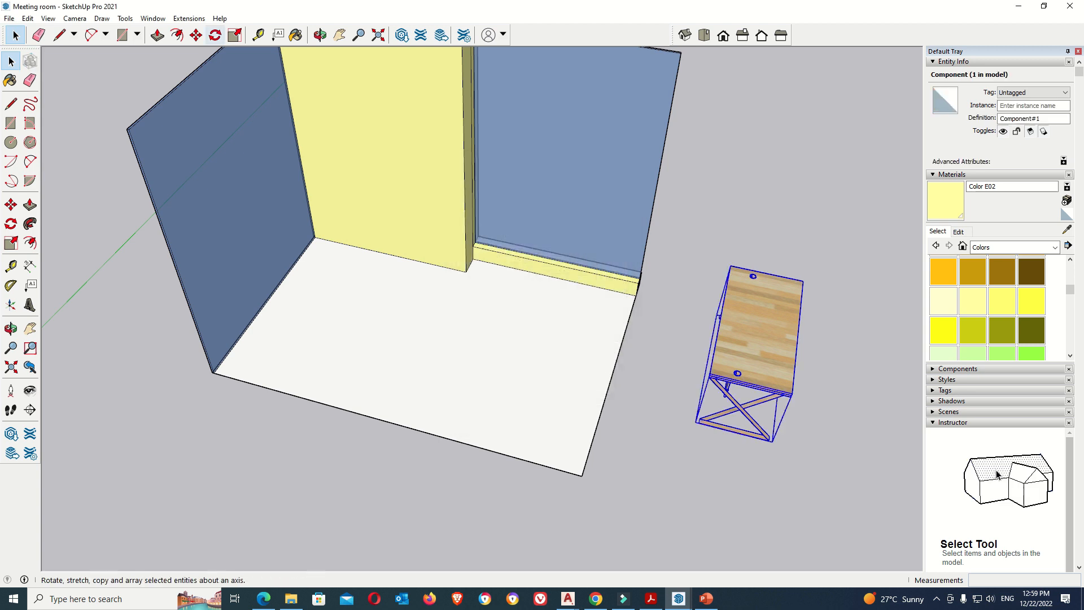
left_click(215, 35)
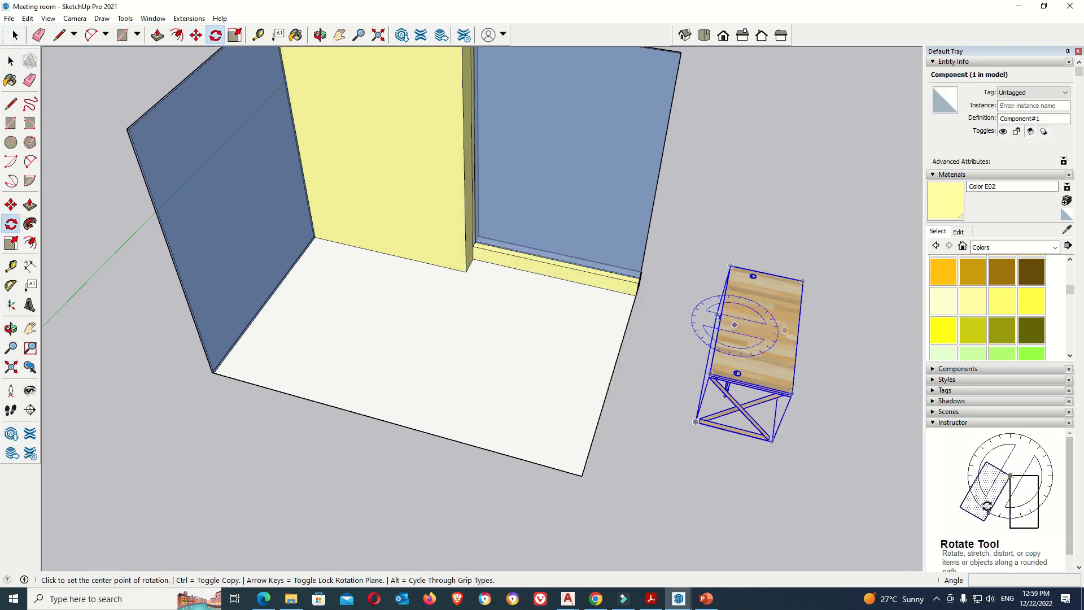
left_click(732, 319)
left_click(835, 342)
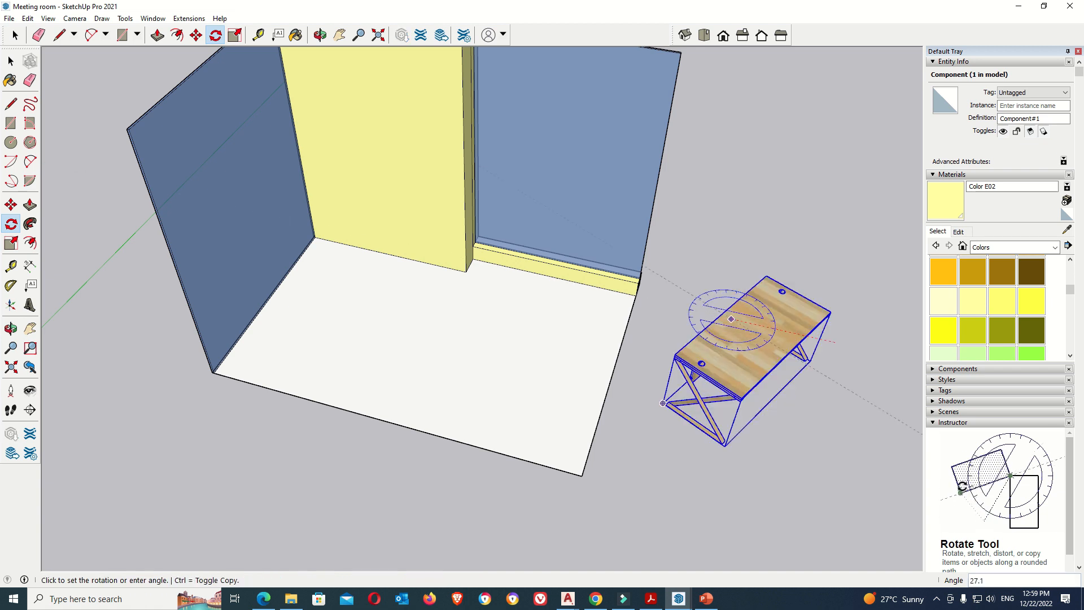
left_click(700, 496)
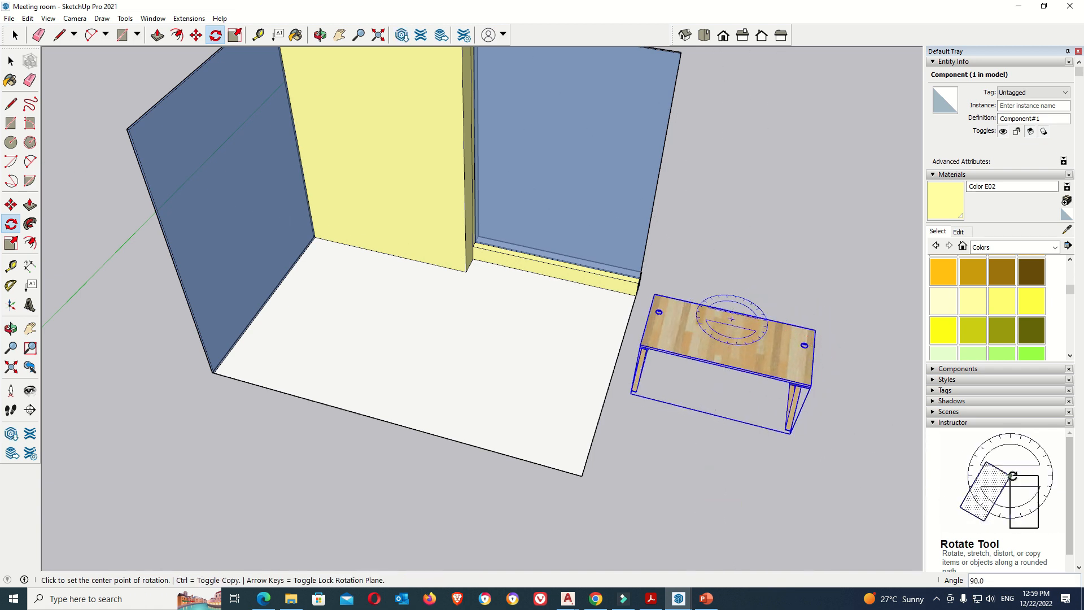
left_click(15, 35)
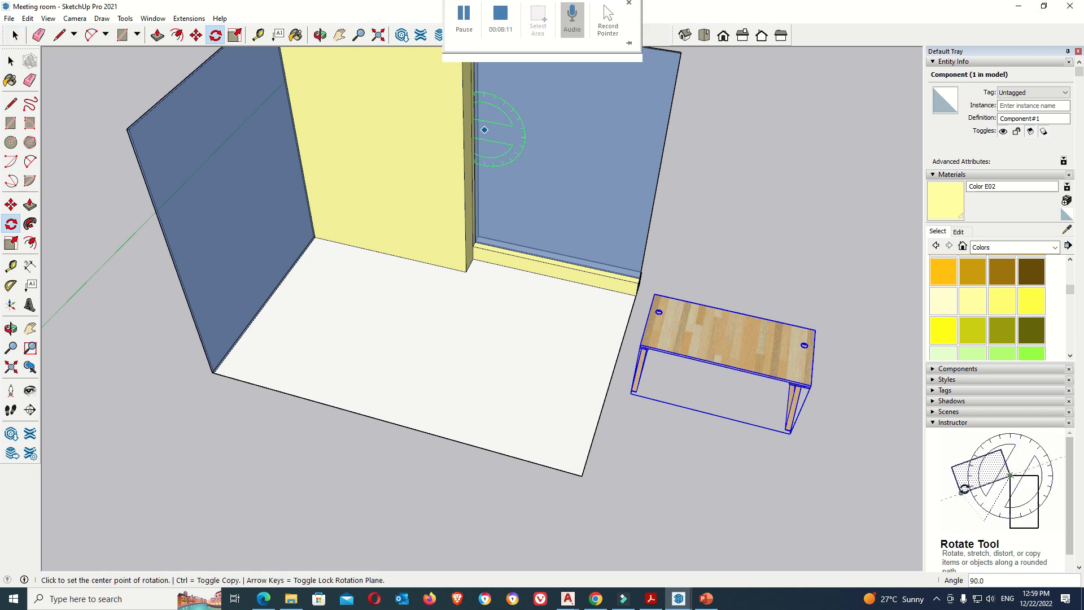
key("space")
Draw a lengthwise line across the floor from the midpoint of the side glass wall's base to the opposite edge
key("l")
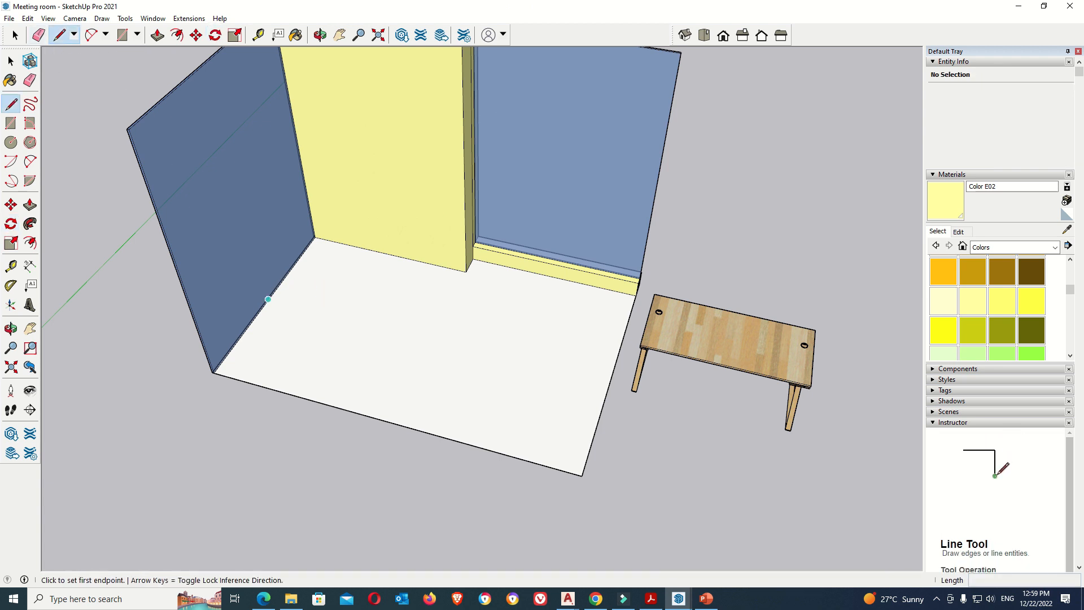
left_click(268, 299)
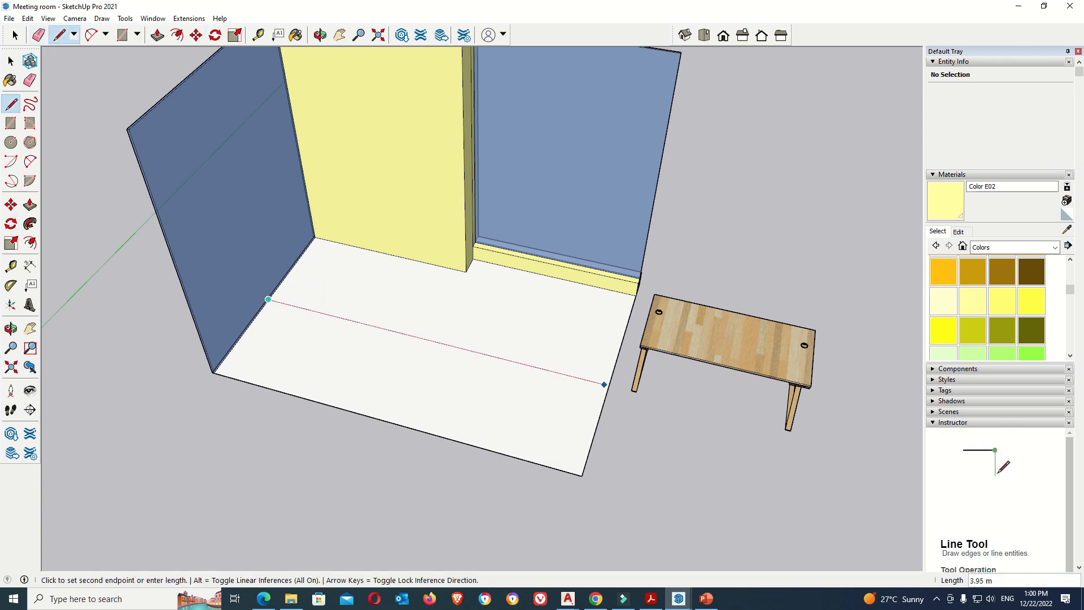
left_click(609, 386)
key("space")
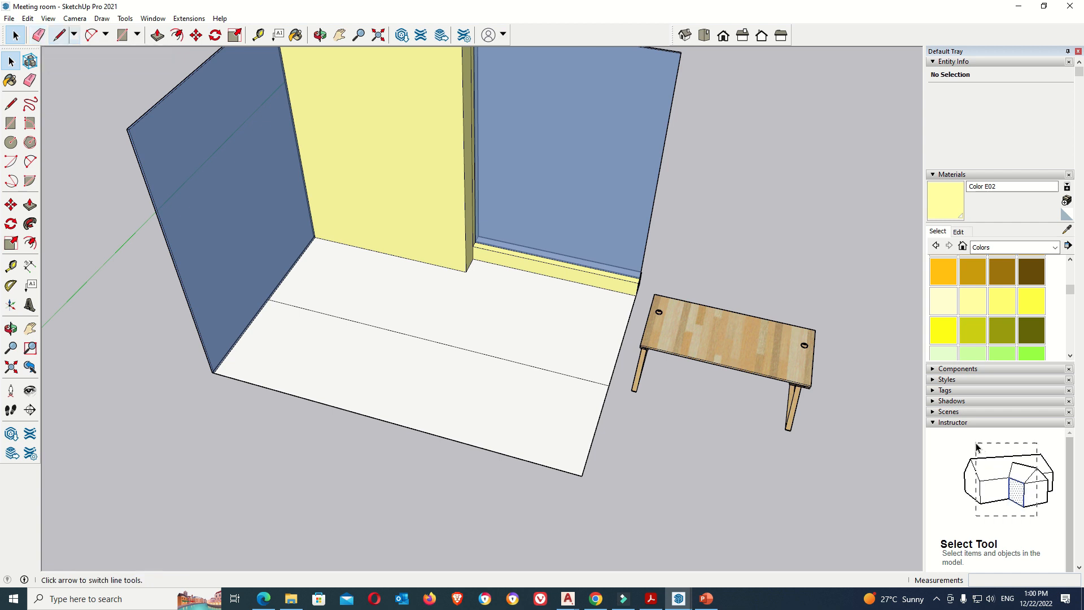
left_click(59, 35)
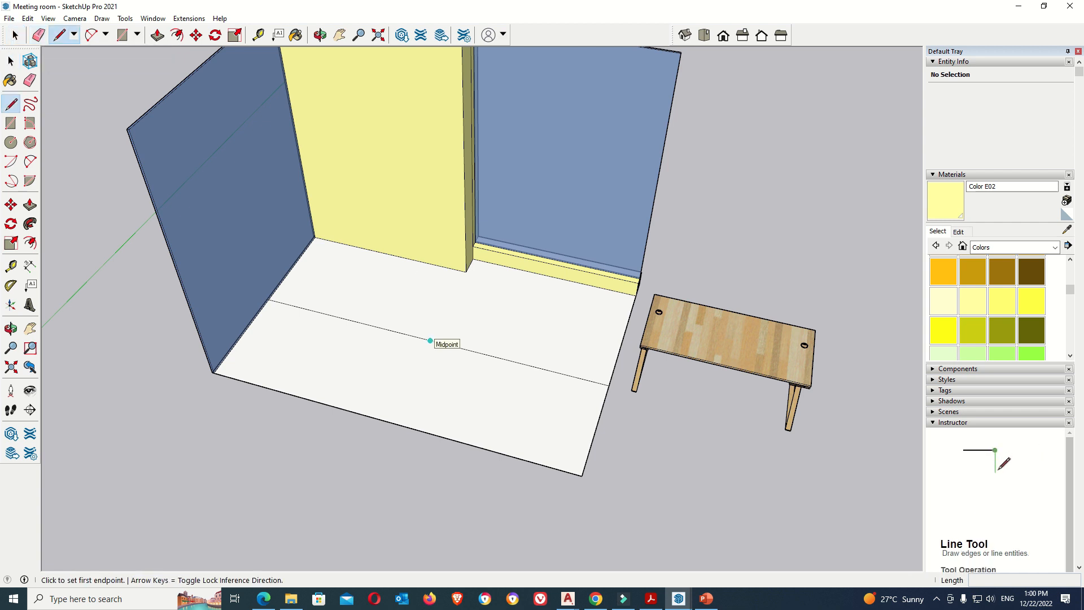
left_click(430, 341)
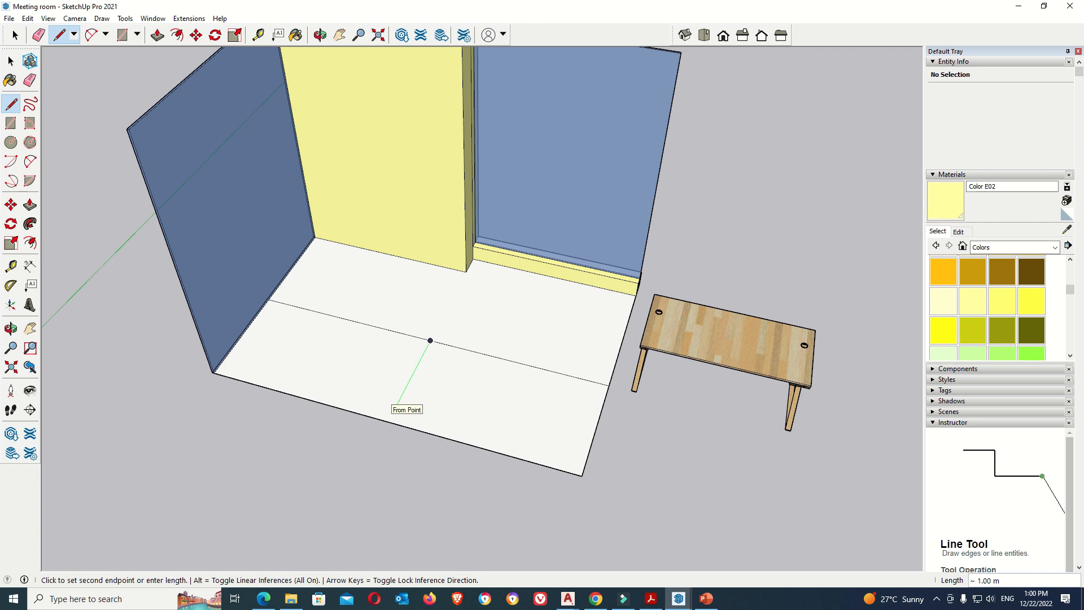
key("Escape")
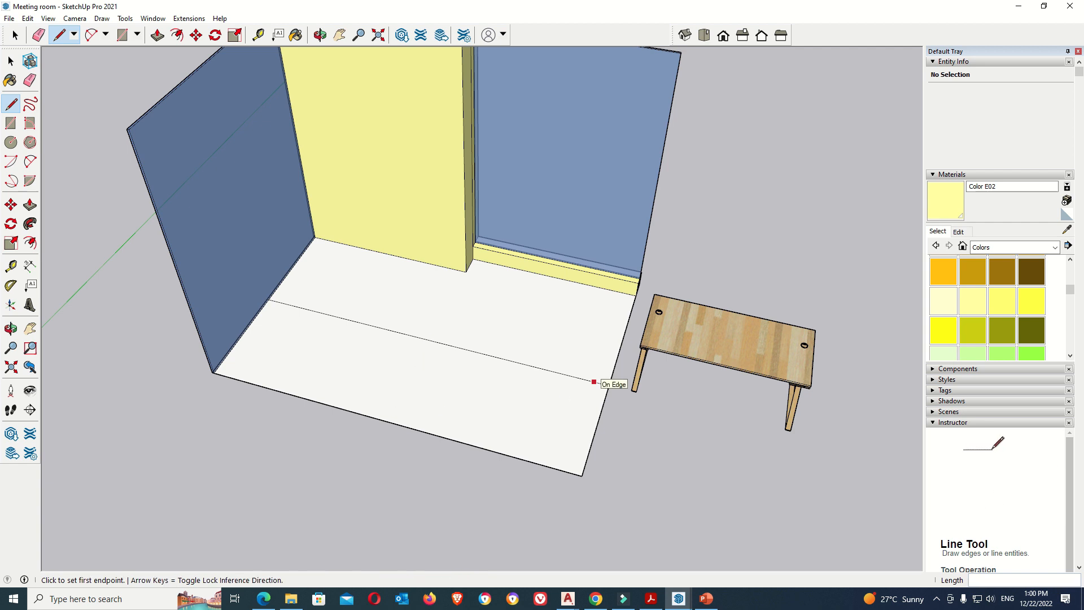
Copy the table component onto the room floor near the yellow wall, about 2.98 m away, and delete the original outside
left_click(196, 35)
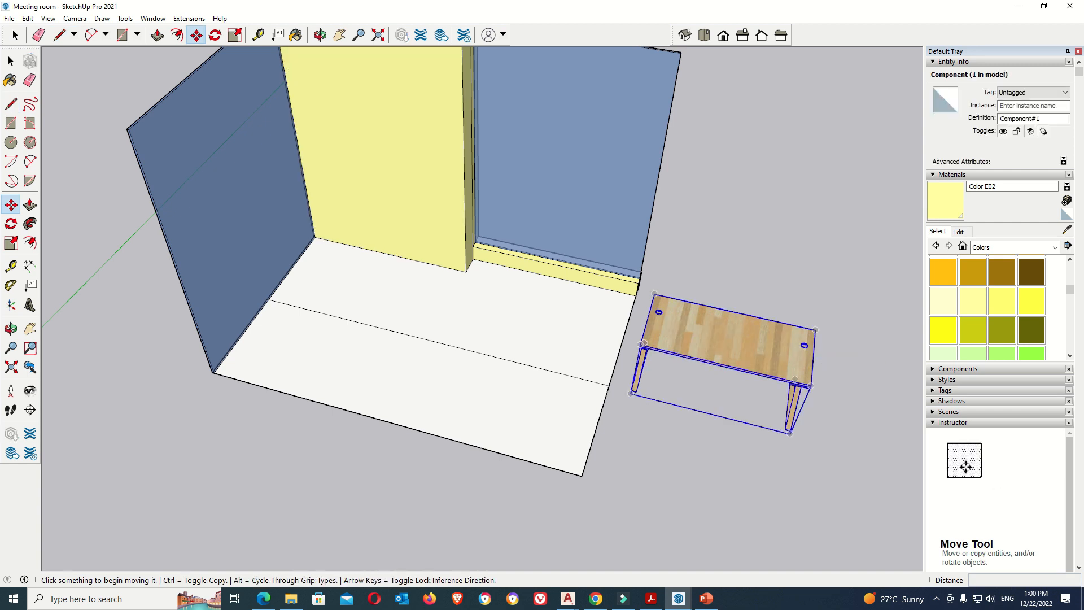
left_click(813, 357, "ctrl")
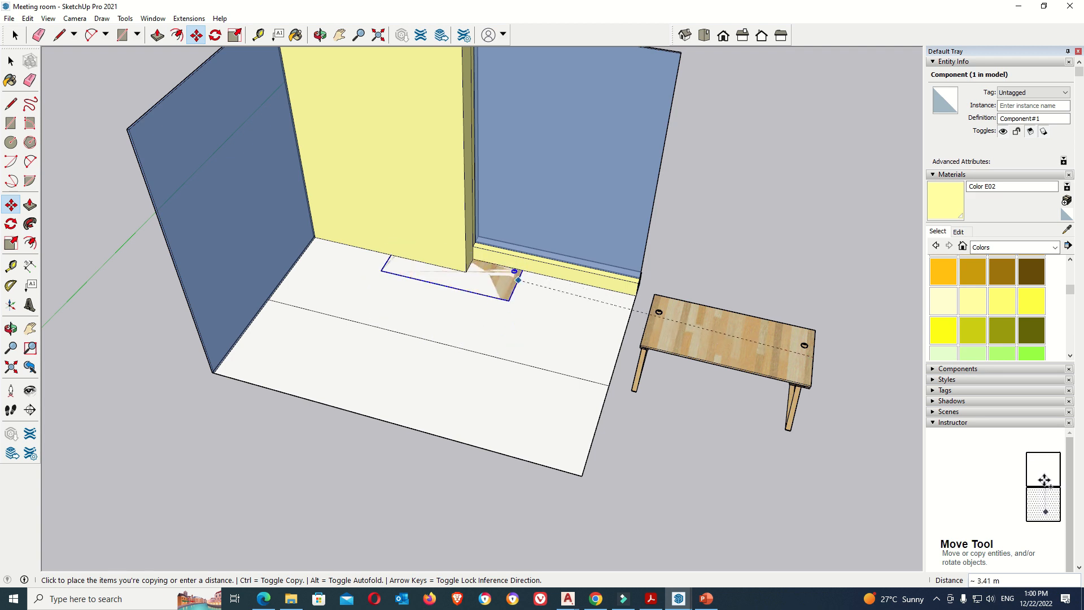
left_click(524, 294)
key("space")
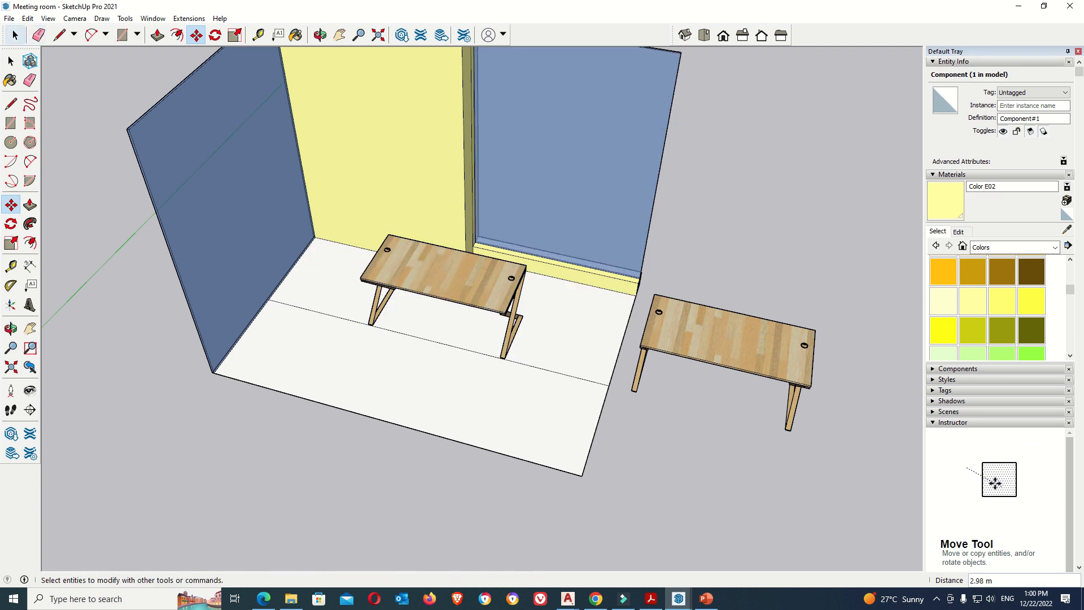
left_click(728, 342)
key("Delete")
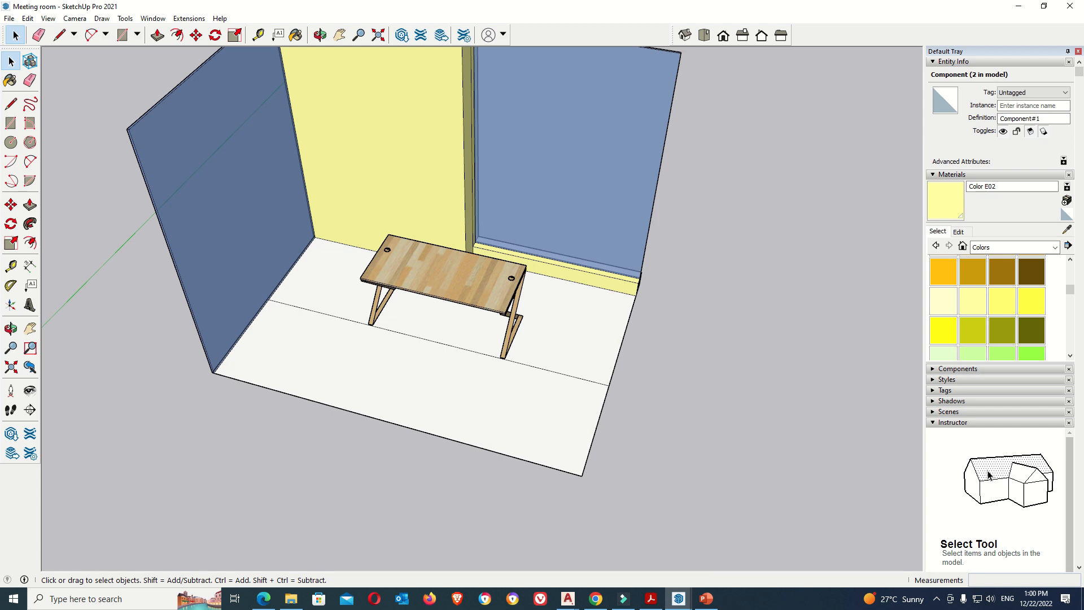
Examine the table's placement on the floor from a low view at the room's open end
left_click(320, 35)
left_click_drag(485, 317, 293, 198)
left_click_drag(469, 249, 412, 244)
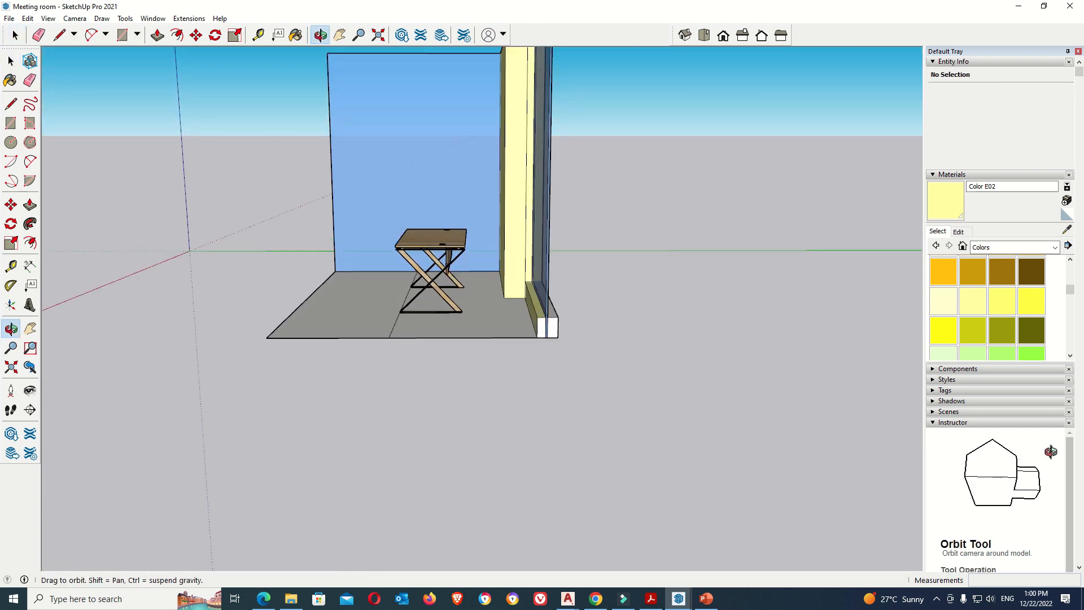
Move the table about 0.14 m across the floor so its base frame is centered on the lengthwise floor line
scroll(413, 246, "up", 5)
key("m")
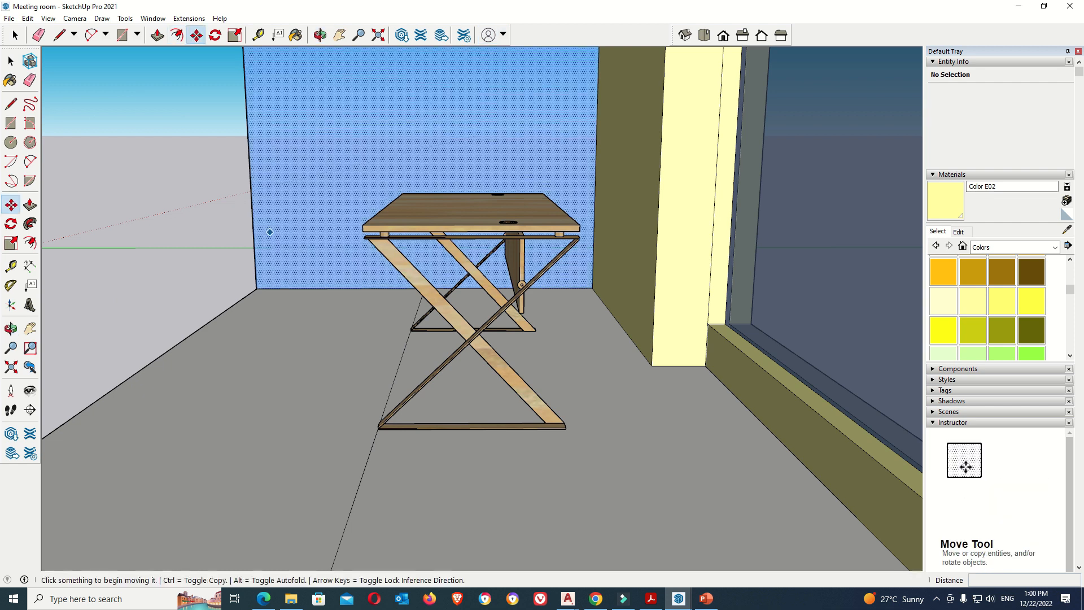
left_click(485, 427)
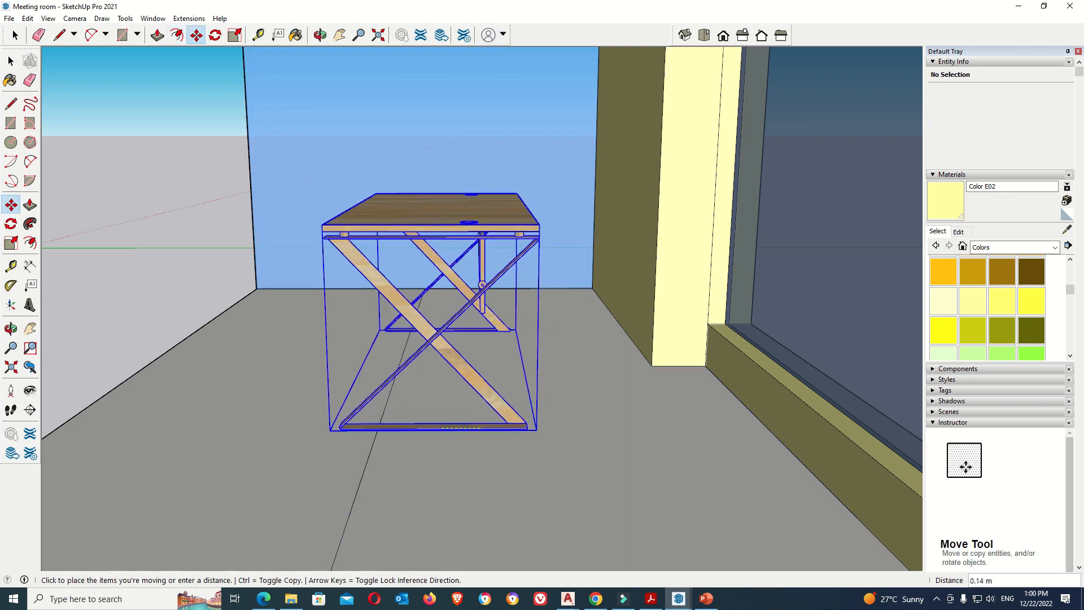
left_click(378, 427)
scroll(593, 406, "down", 5)
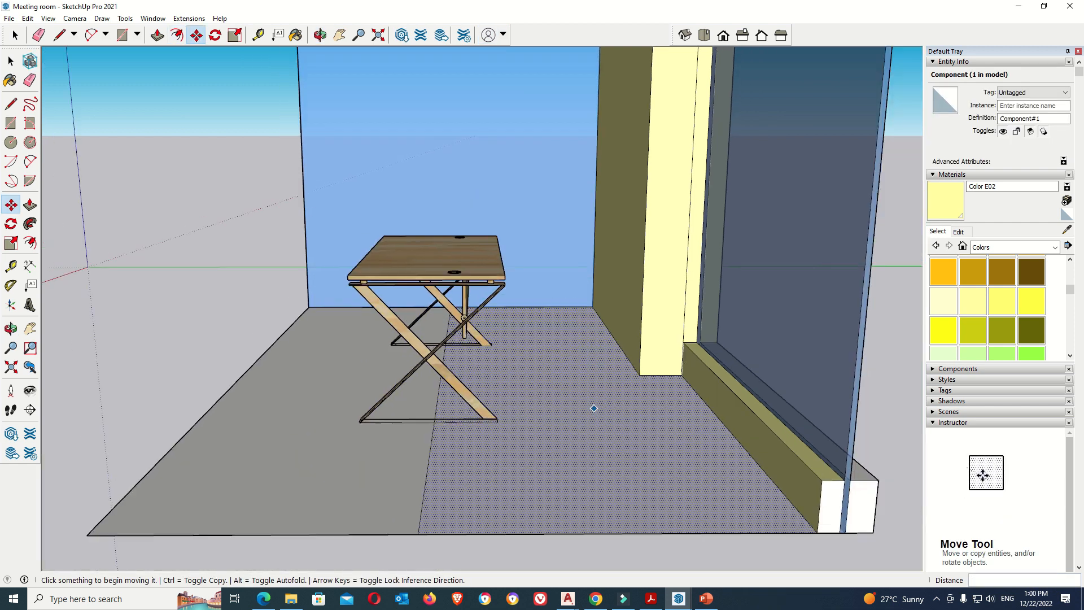
Open the recent models LH-10340 and the ORUY computer desk, and select the desk model's office chair for copying
left_click(320, 35)
left_click_drag(339, 187, 557, 269)
middle_click_drag(556, 269, 633, 264)
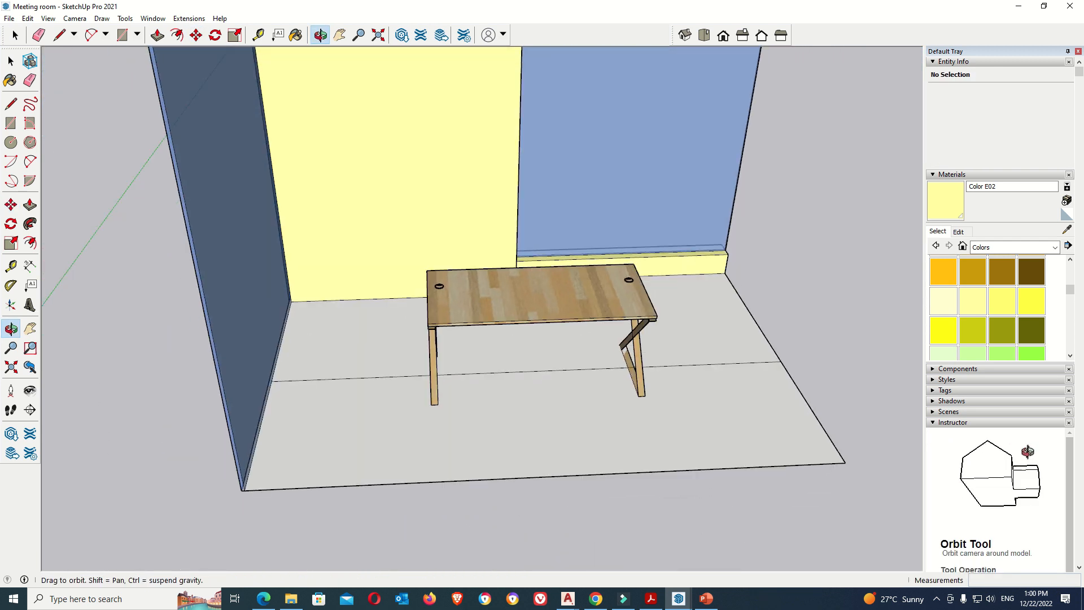
scroll(575, 378, "up", 3)
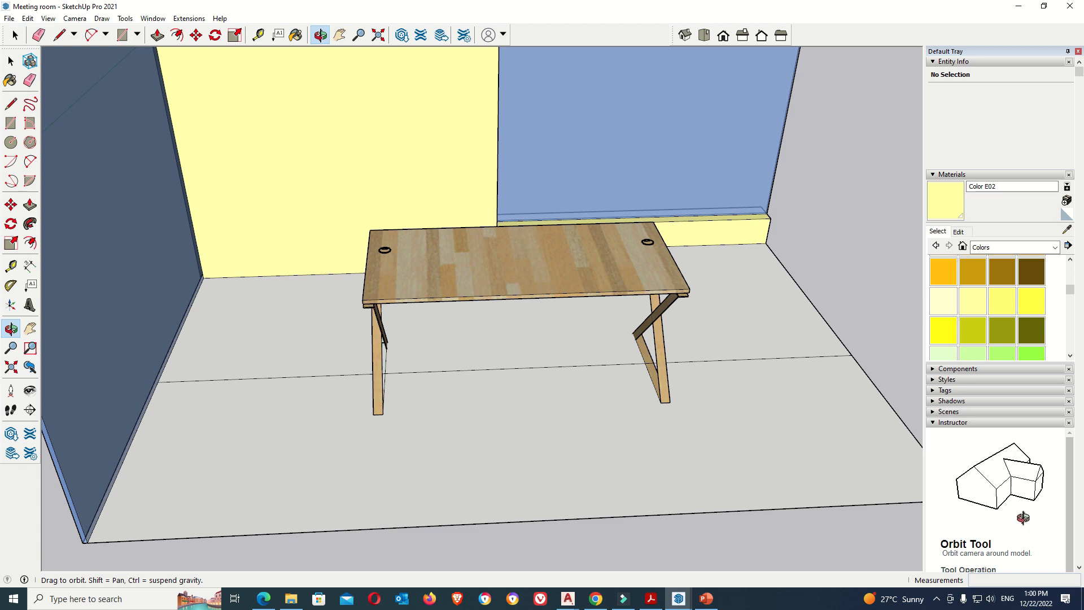
scroll(438, 337, "down", 6)
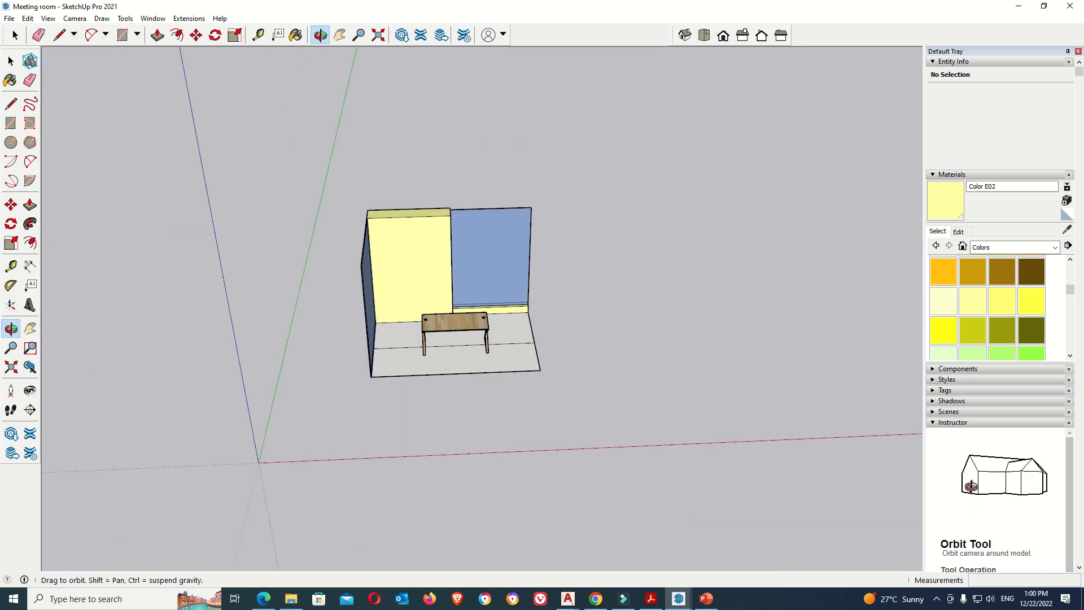
right_click(679, 599)
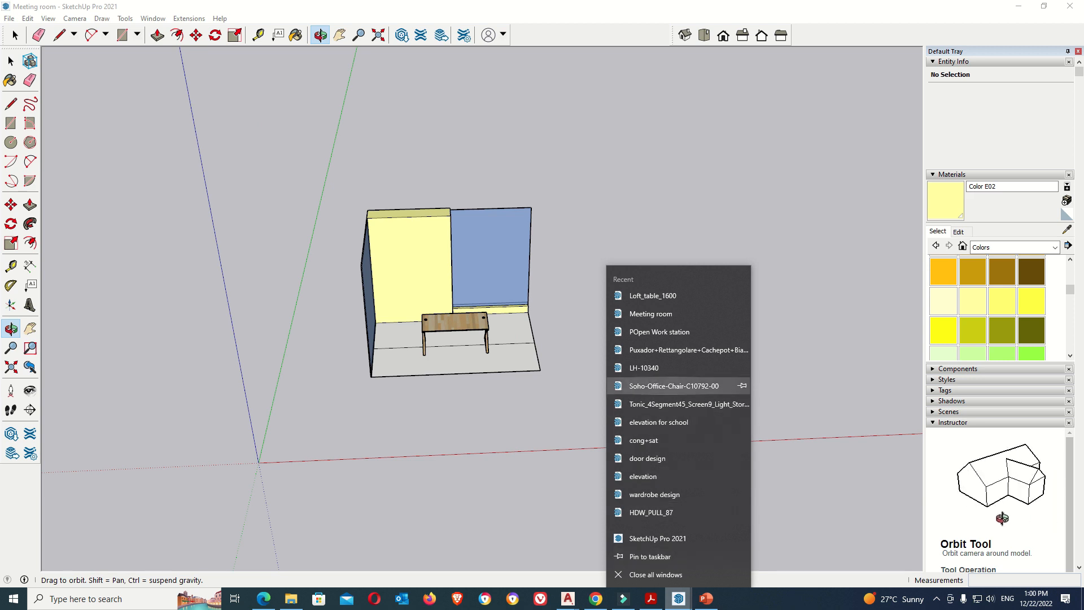
left_click(659, 368)
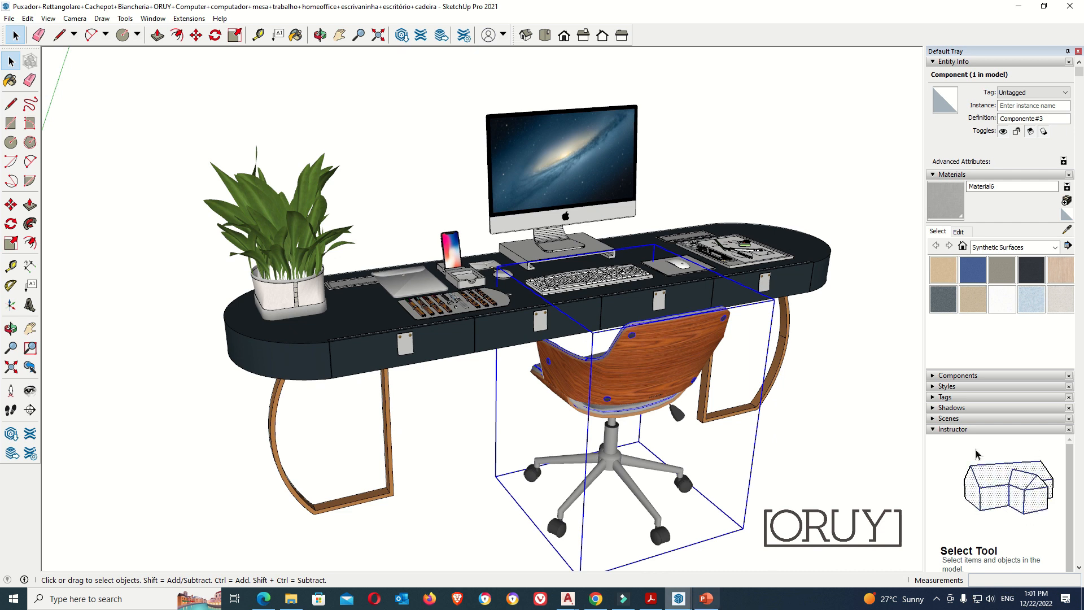
Switch back to the Meeting room model and paste the office chair on the ground outside the room's open end
left_click(706, 599)
mouse_move(679, 599)
mouse_move(740, 551)
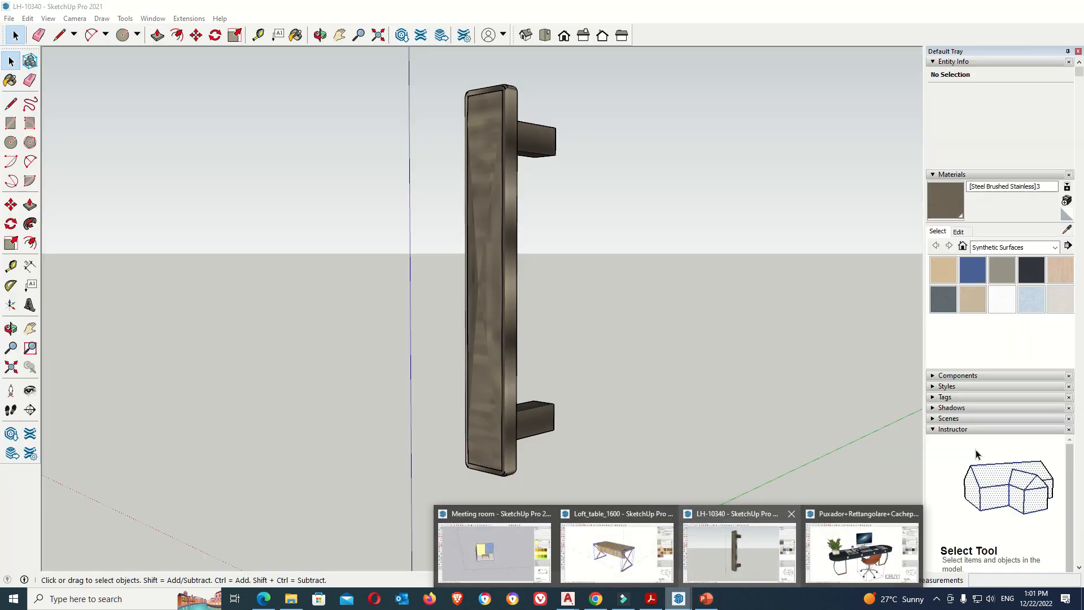
mouse_move(616, 550)
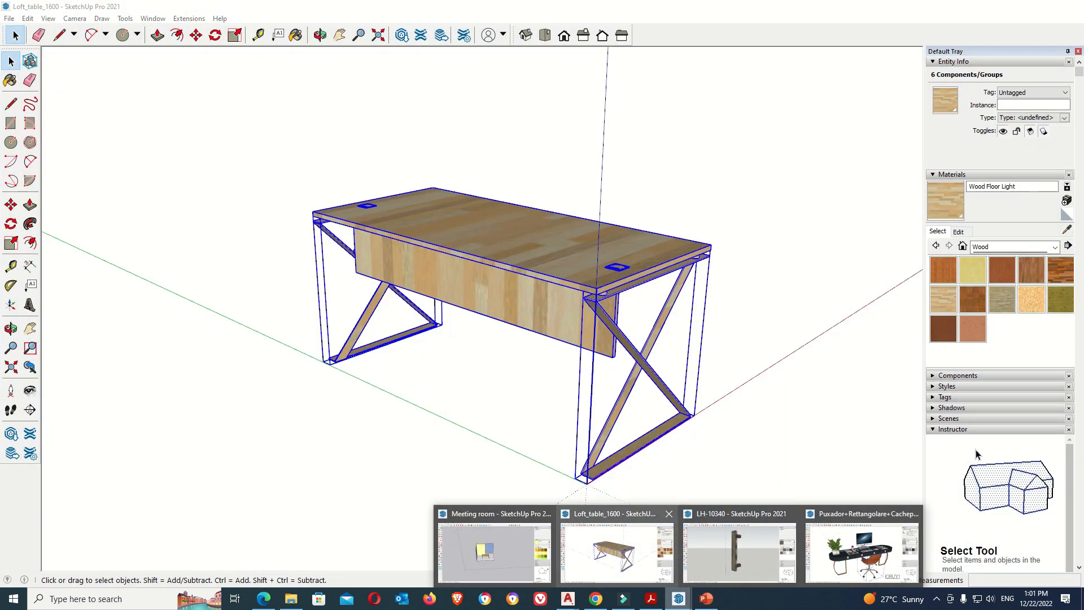
left_click(494, 551)
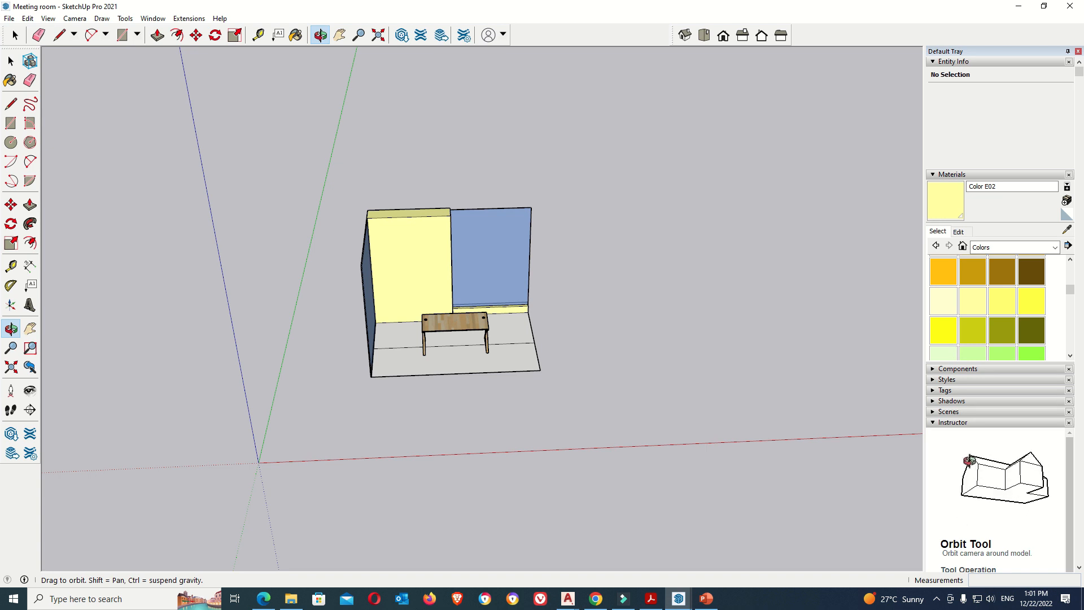
key("ctrl+v")
left_click(621, 348)
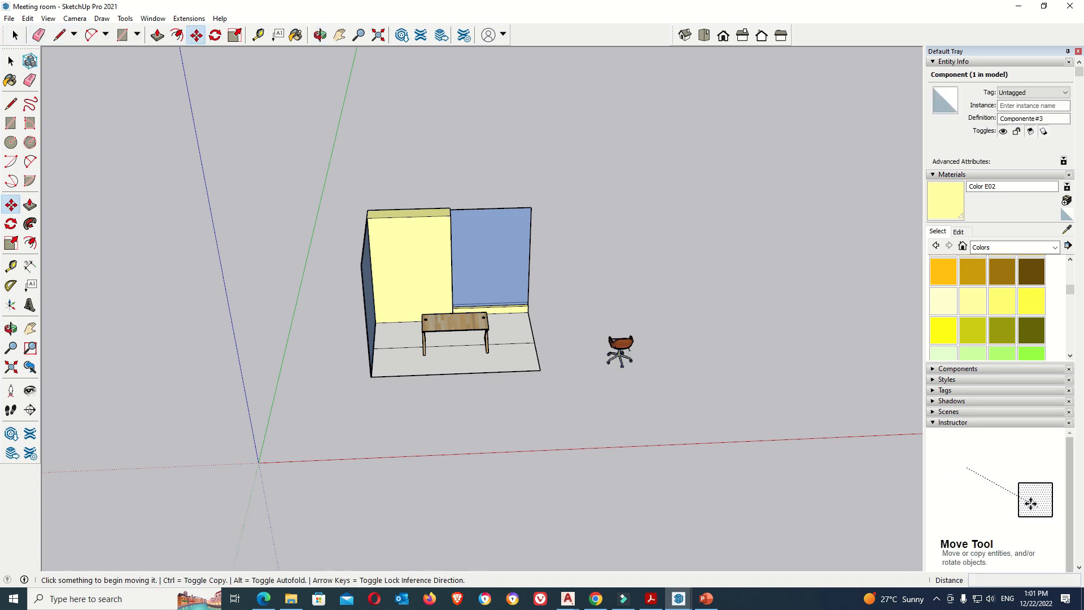
Draw guide lines from the tabletop's front corner, 0.8 m along the green axis and 1.2 m along the red axis
scroll(474, 314, "up", 5)
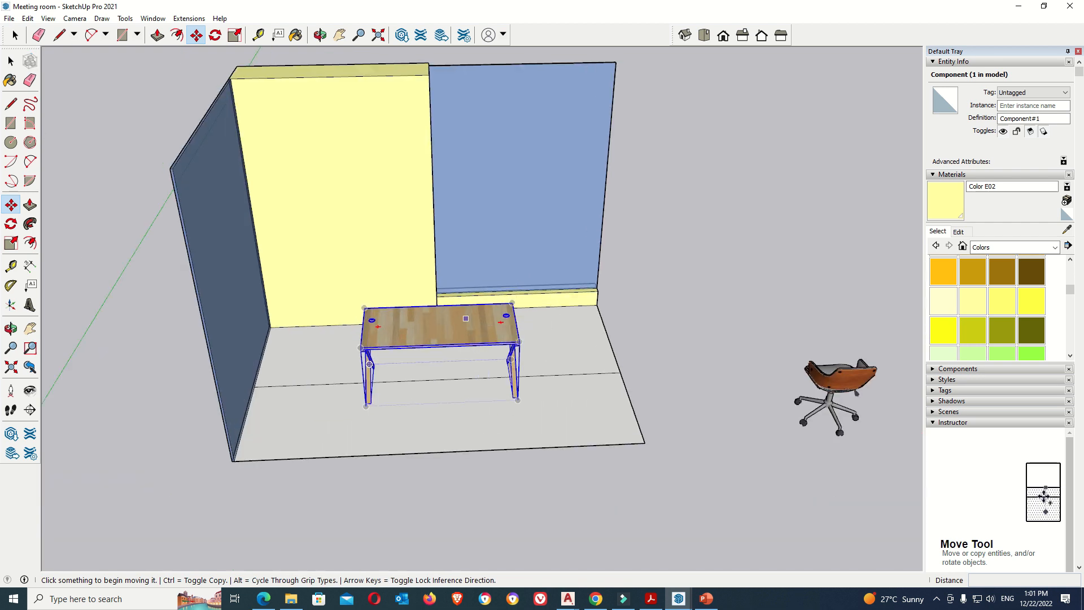
left_click(321, 35)
left_click_drag(390, 186, 374, 248)
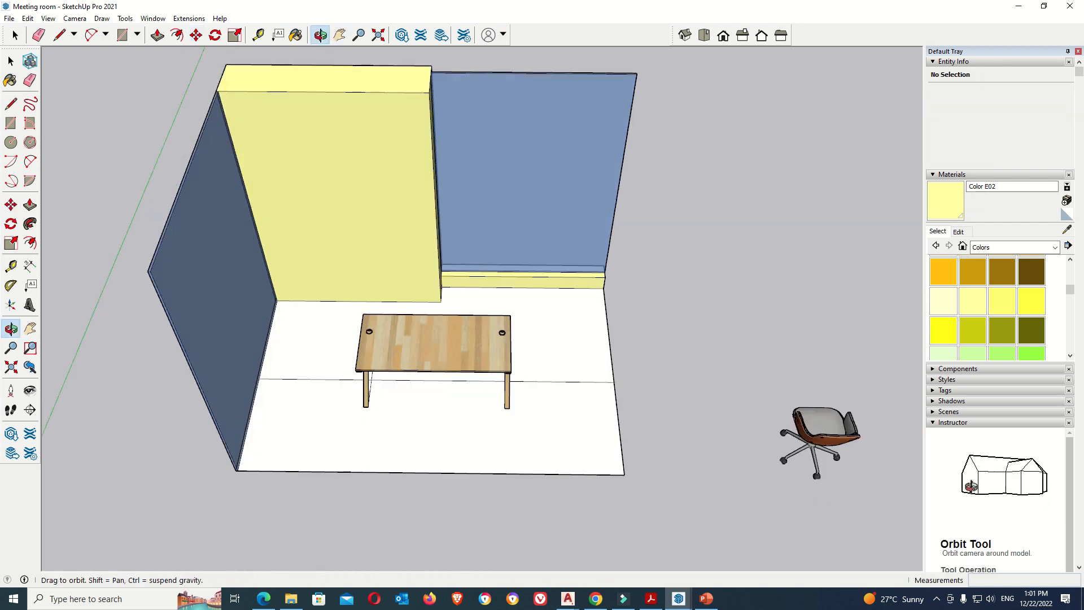
scroll(489, 311, "up", 3)
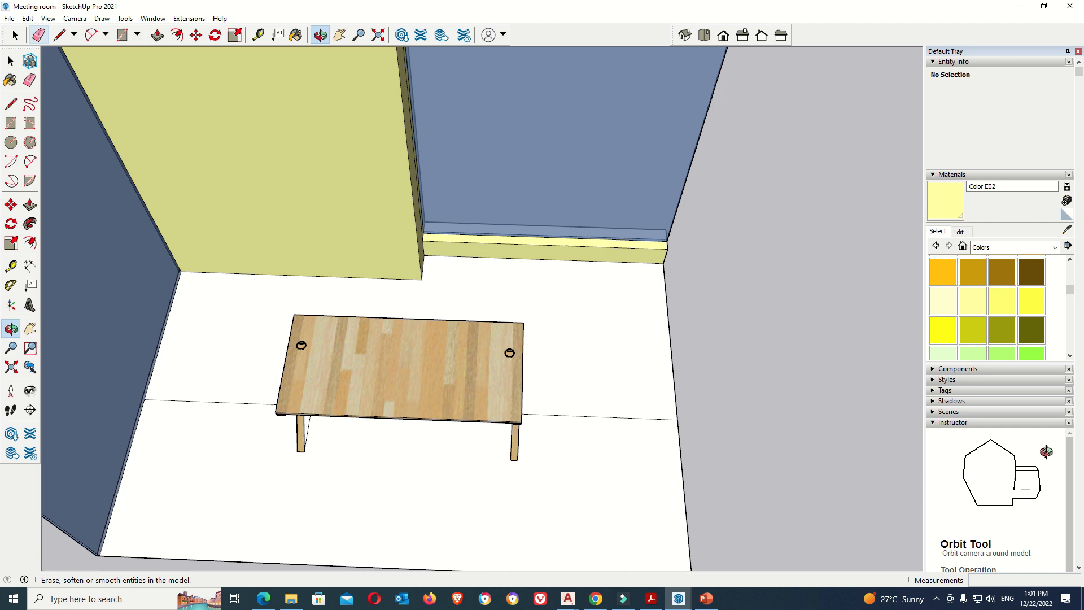
left_click(59, 35)
left_click(520, 423)
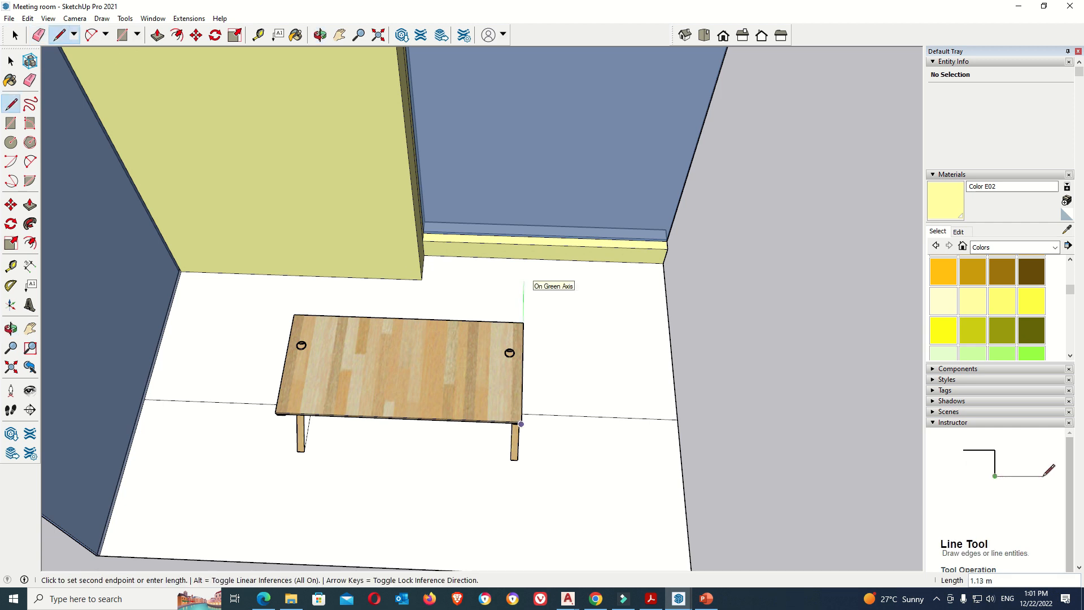
type(".8")
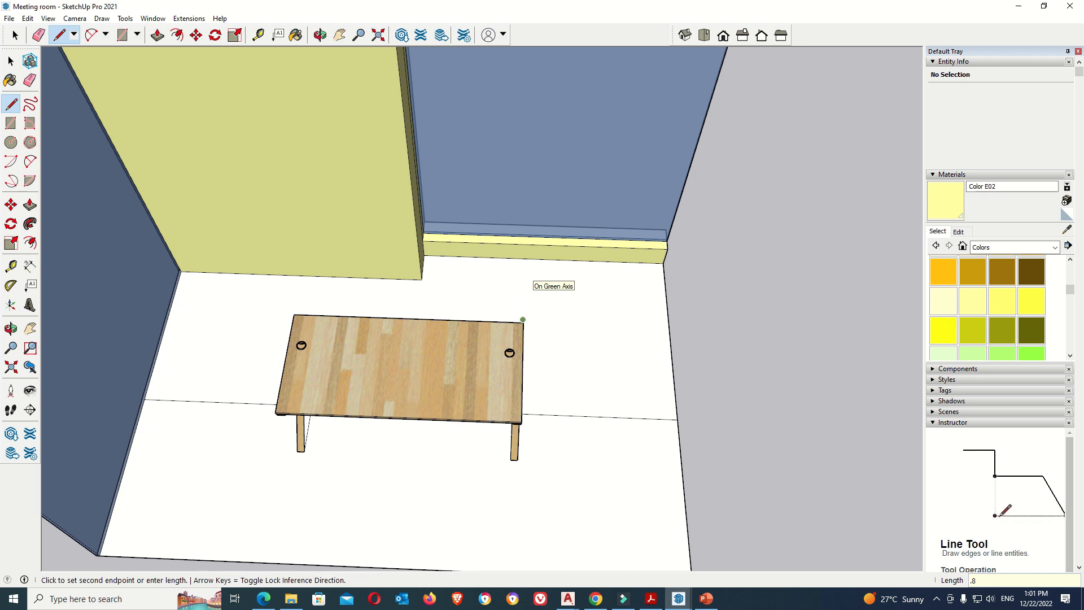
key("Return")
type("1.2")
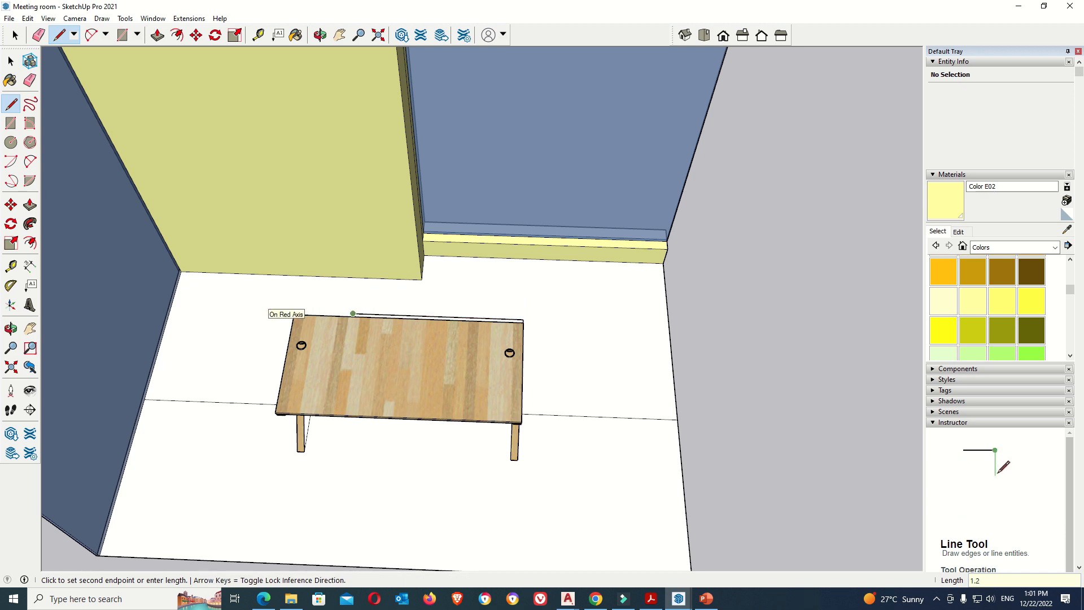
key("Return")
key("Escape")
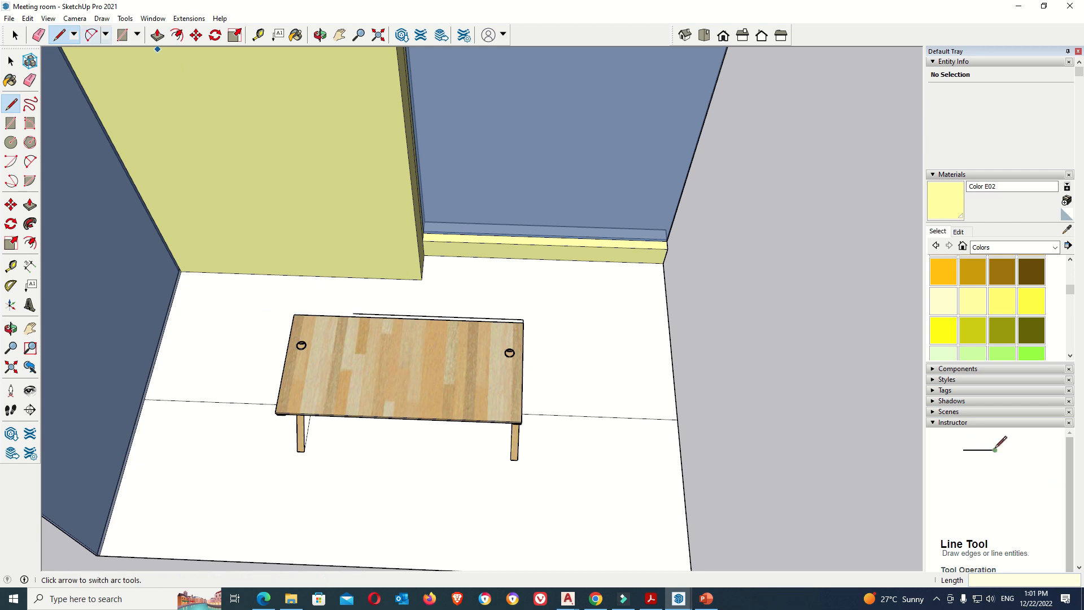
Scale the table's length by 0.75 from the end nearest the side glass wall to match the 1.2 m guide line
left_click(15, 35)
left_click(390, 370)
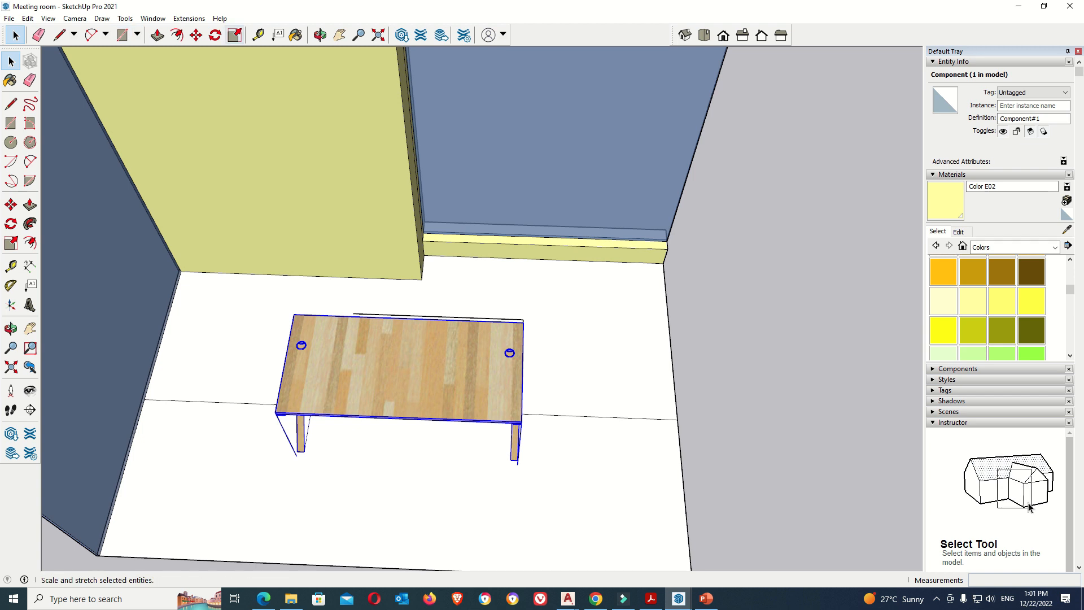
key("s")
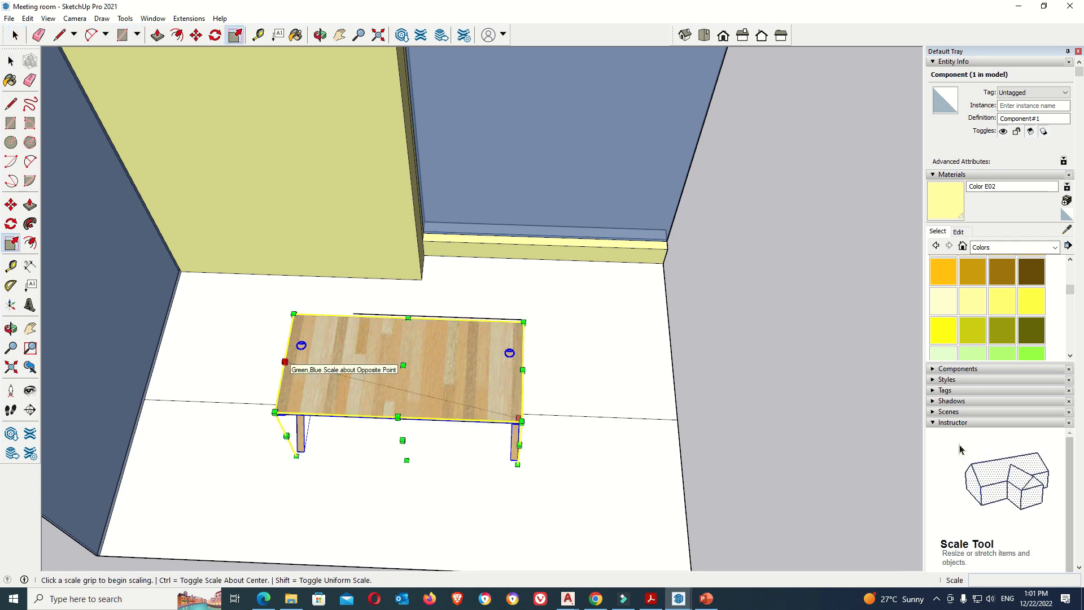
left_click(285, 362)
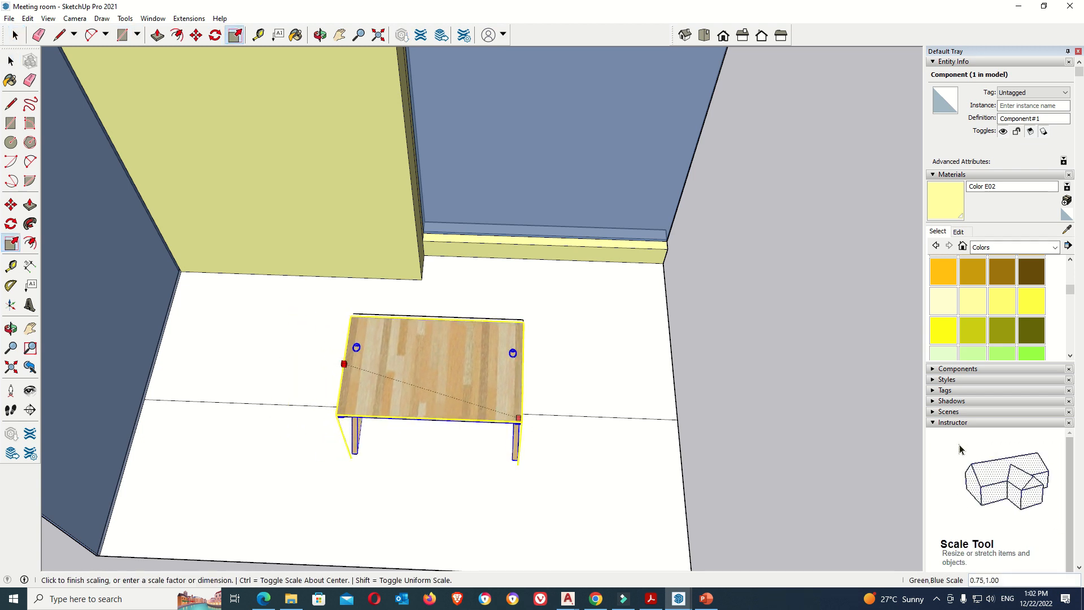
key("Return")
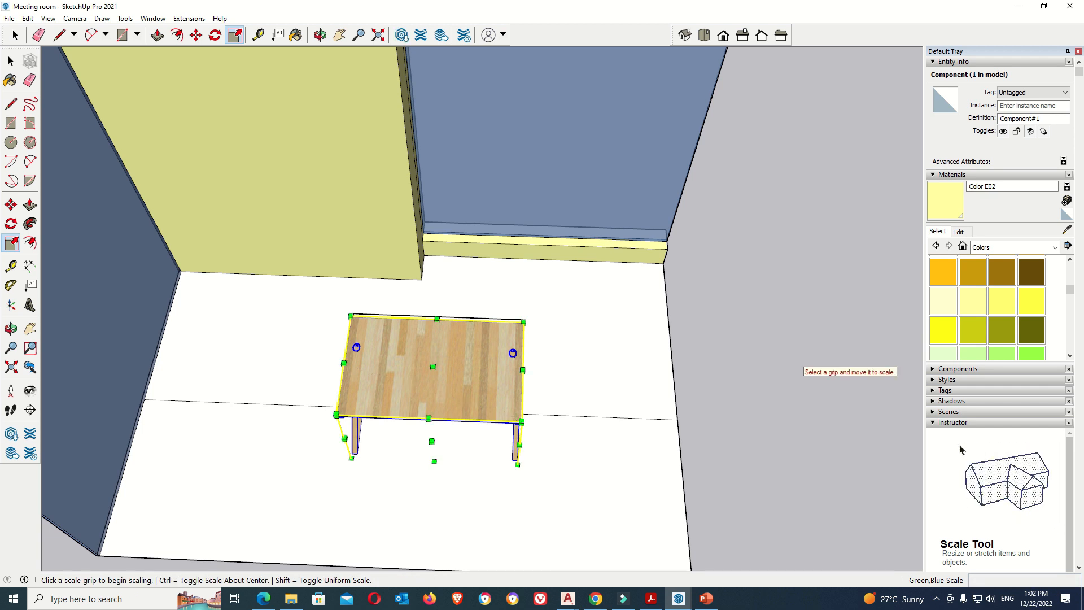
key("e")
key("space")
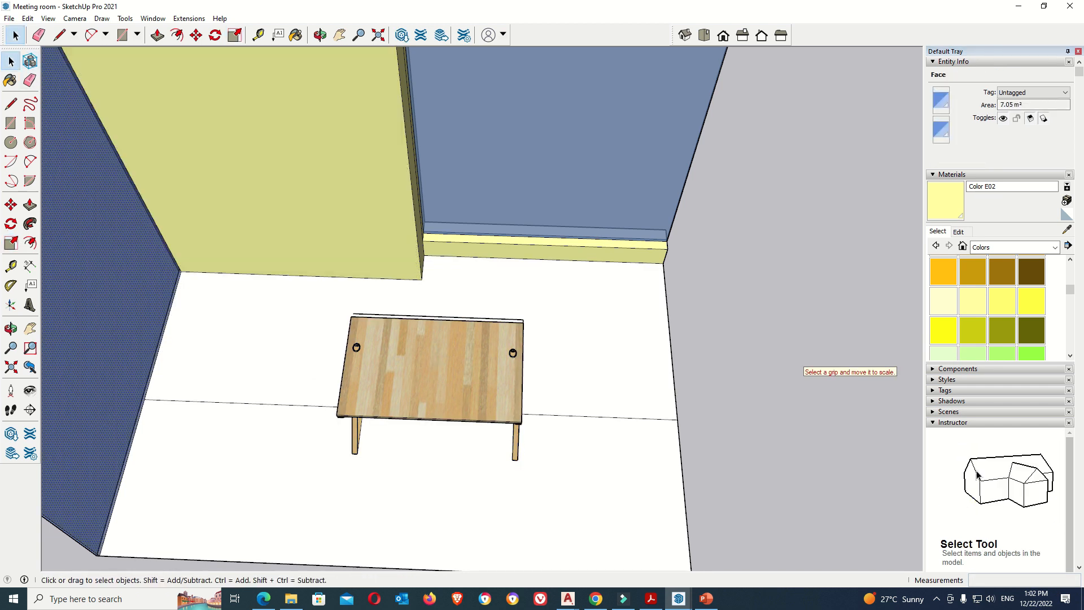
Scale the table's depth from its back edge so the edge meets the 1.2 m guide line behind it
left_click(476, 319)
scroll(476, 320, "up", 5)
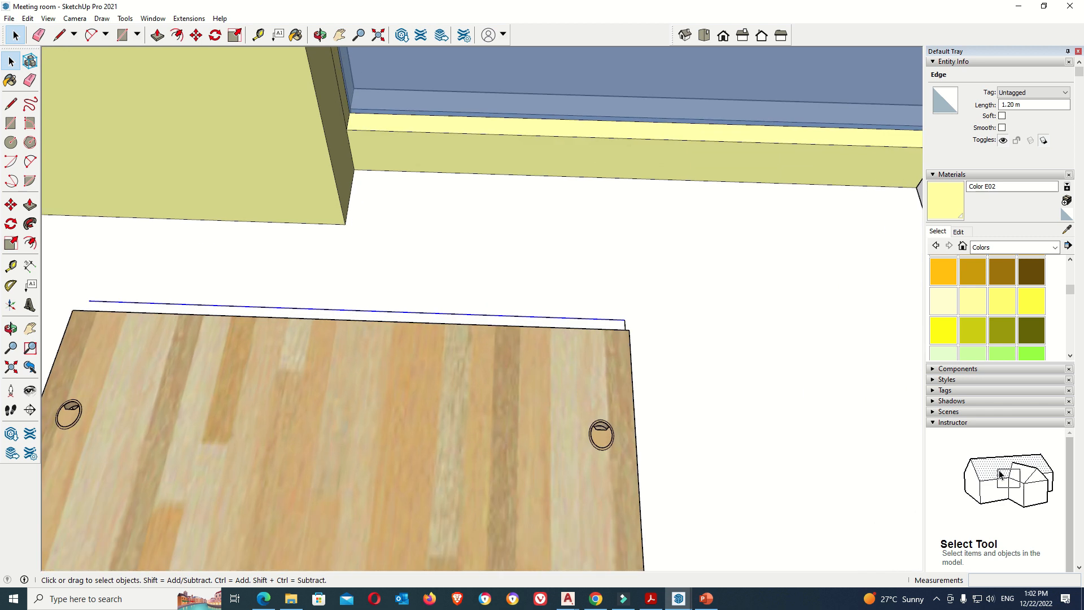
left_click(476, 343)
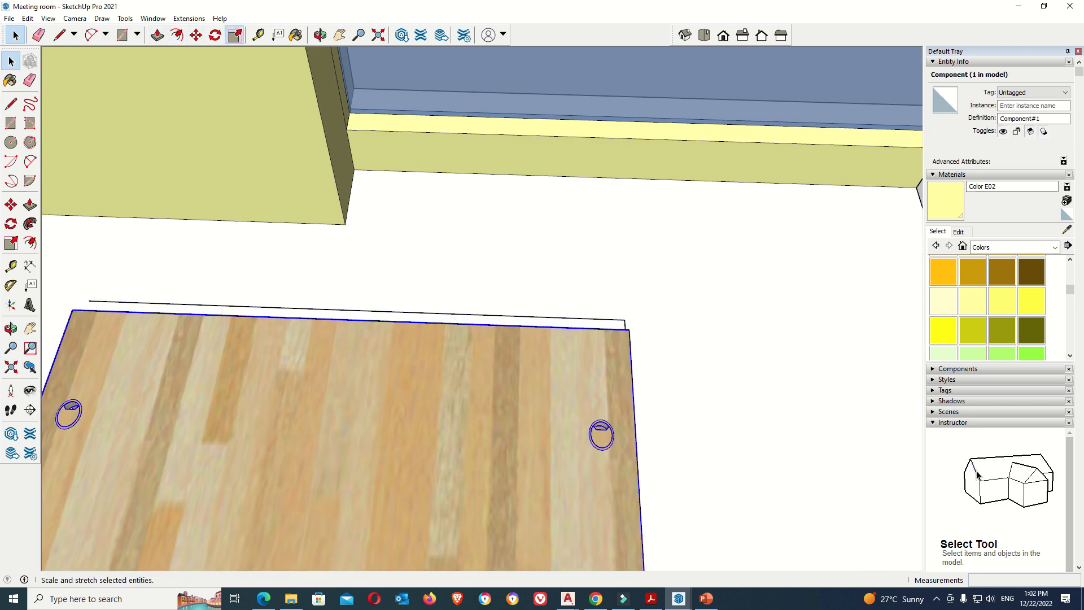
left_click(235, 35)
left_click(351, 319)
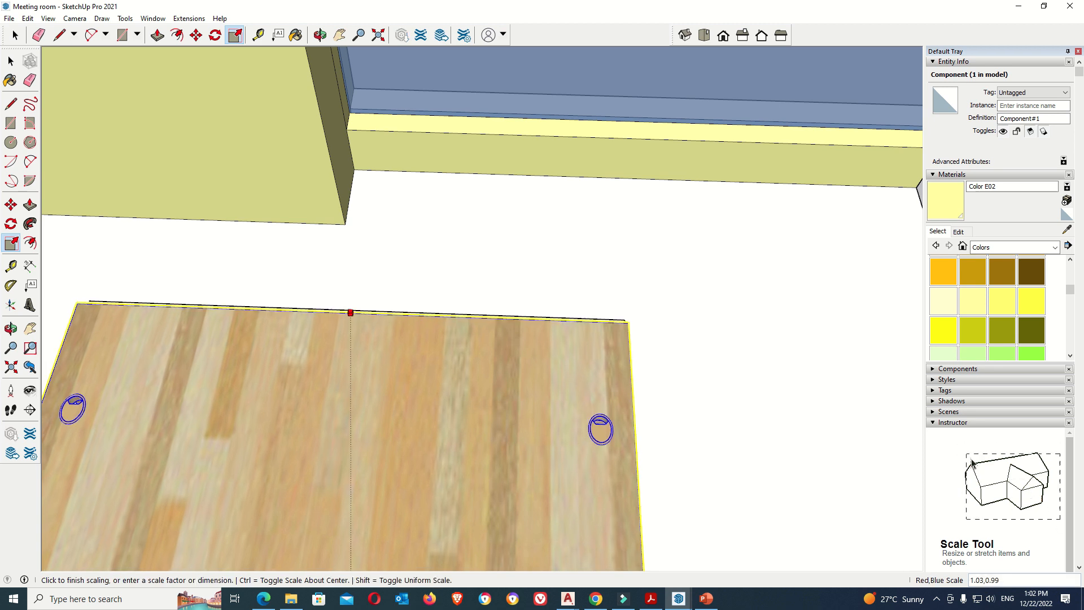
left_click(351, 308)
left_click(15, 35)
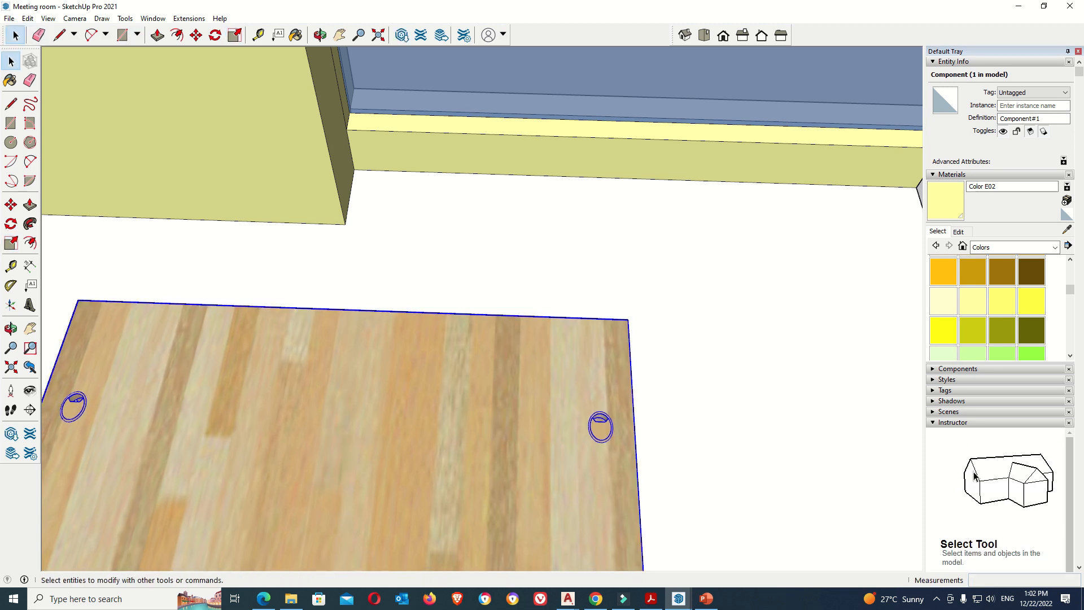
scroll(412, 278, "down", 10)
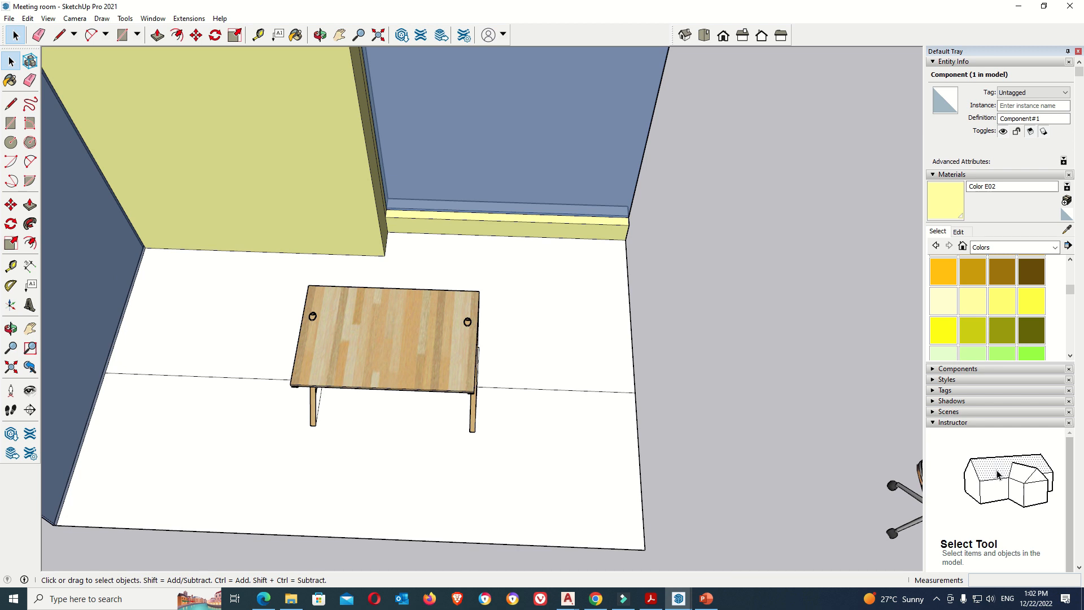
Move the office chair from outside the room to the front of the table, about 3.5 m
left_click(320, 35)
left_click_drag(497, 316, 474, 252)
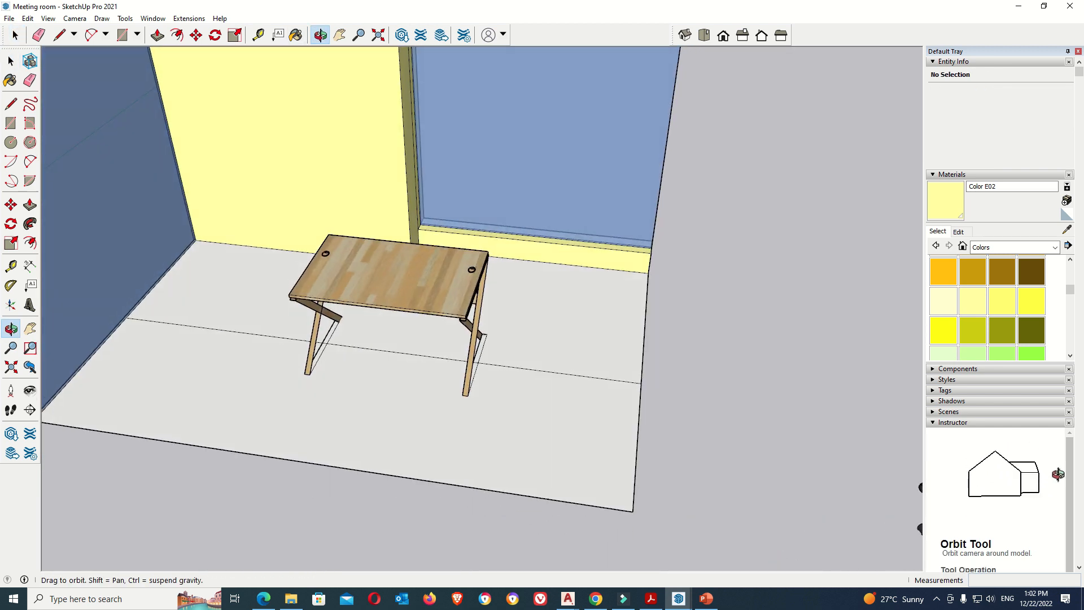
scroll(443, 308, "down", 3)
left_click_drag(443, 308, 506, 391)
scroll(506, 391, "up", 2)
key("space")
key("space")
left_click(906, 391)
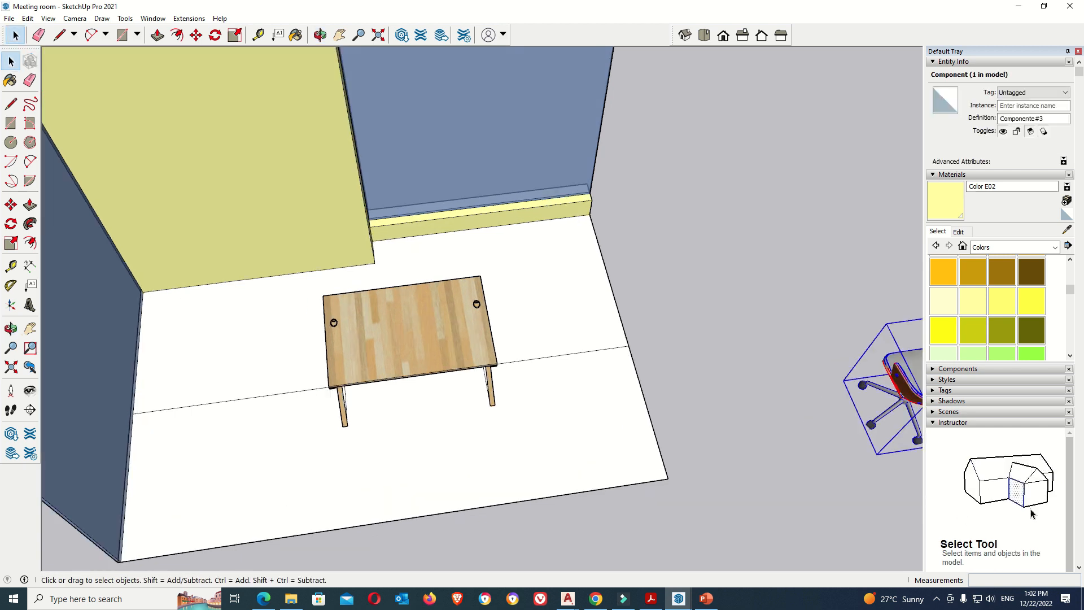
scroll(976, 447, "down", 2)
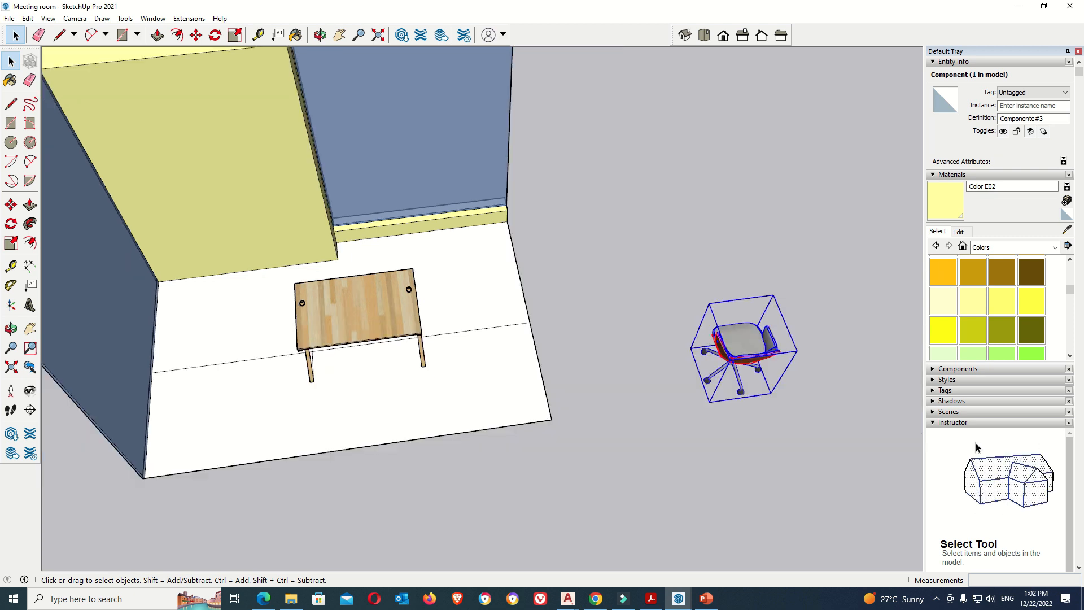
left_click(196, 35)
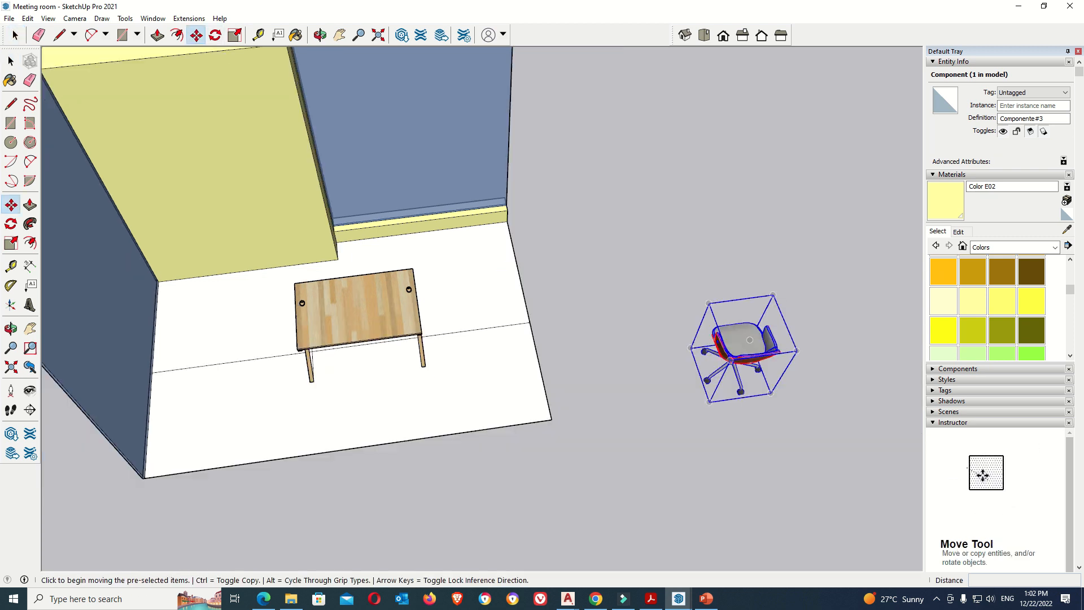
left_click(779, 373)
key("Escape")
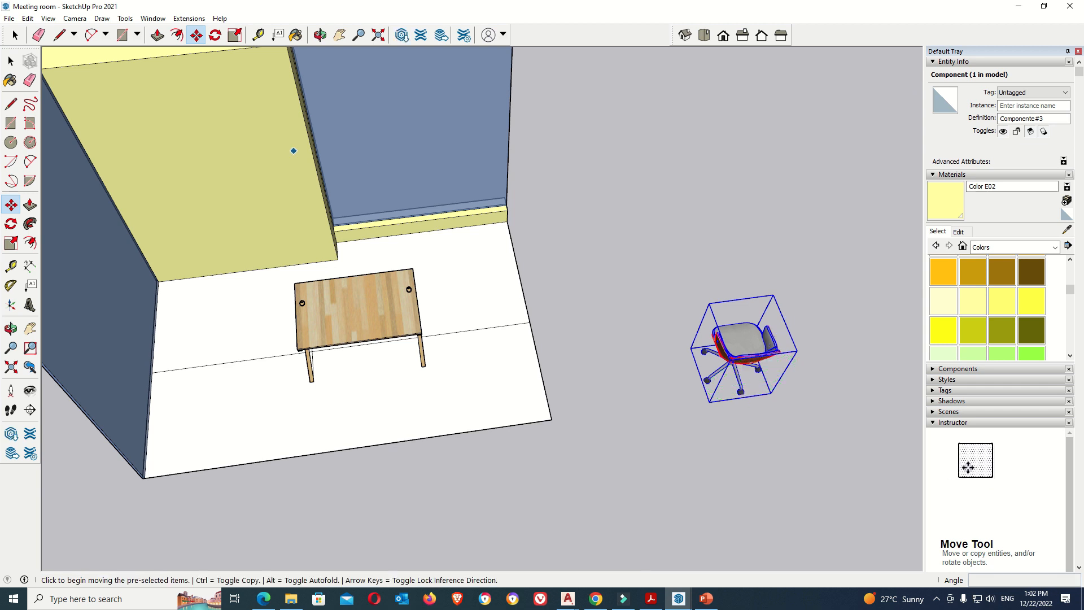
left_click(741, 388)
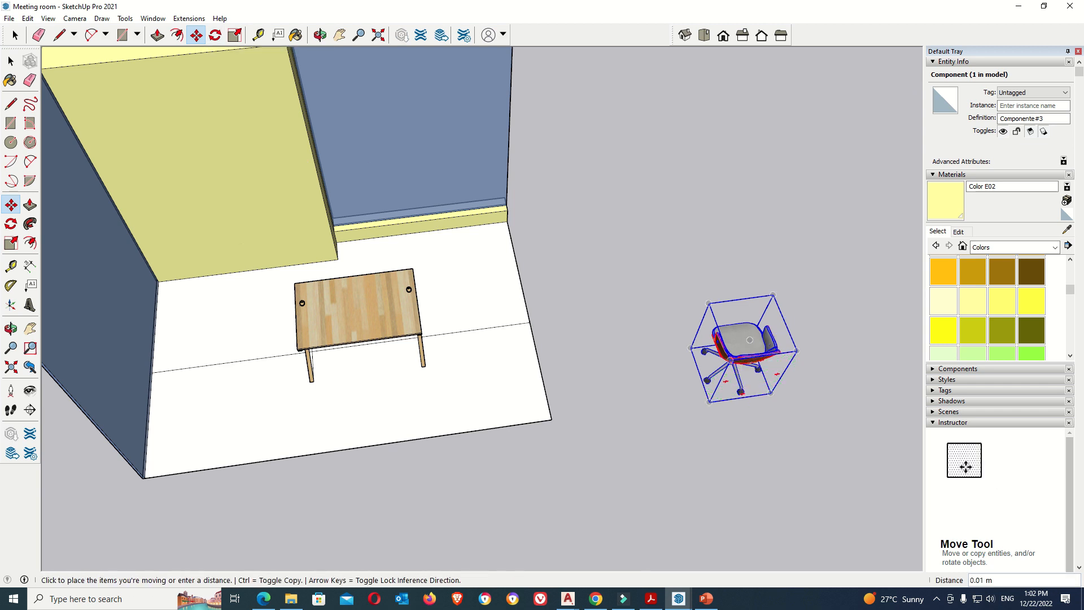
scroll(410, 410, "up", 3)
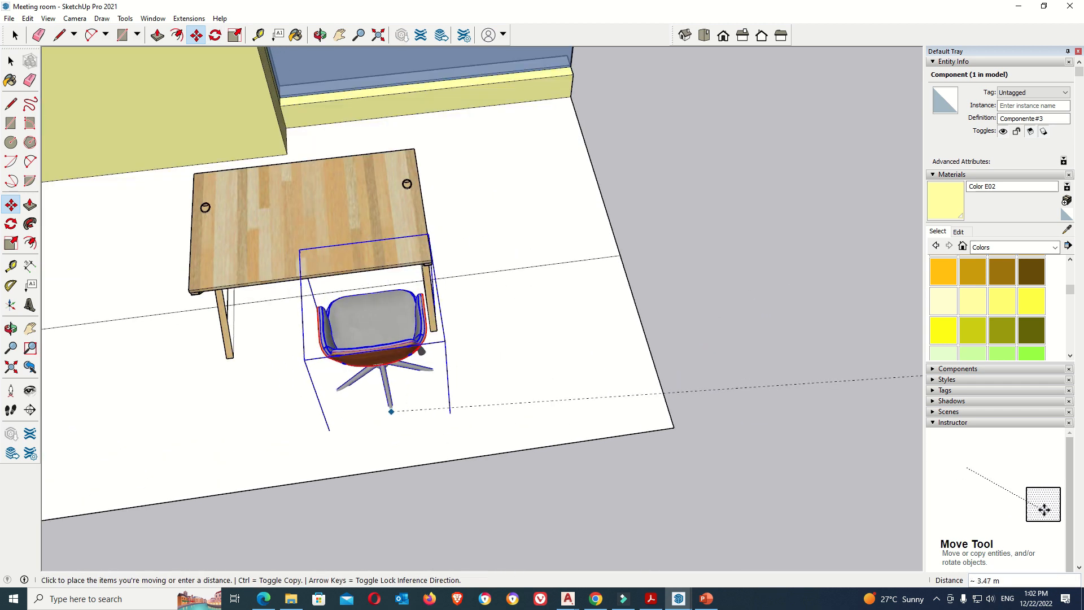
left_click(410, 411)
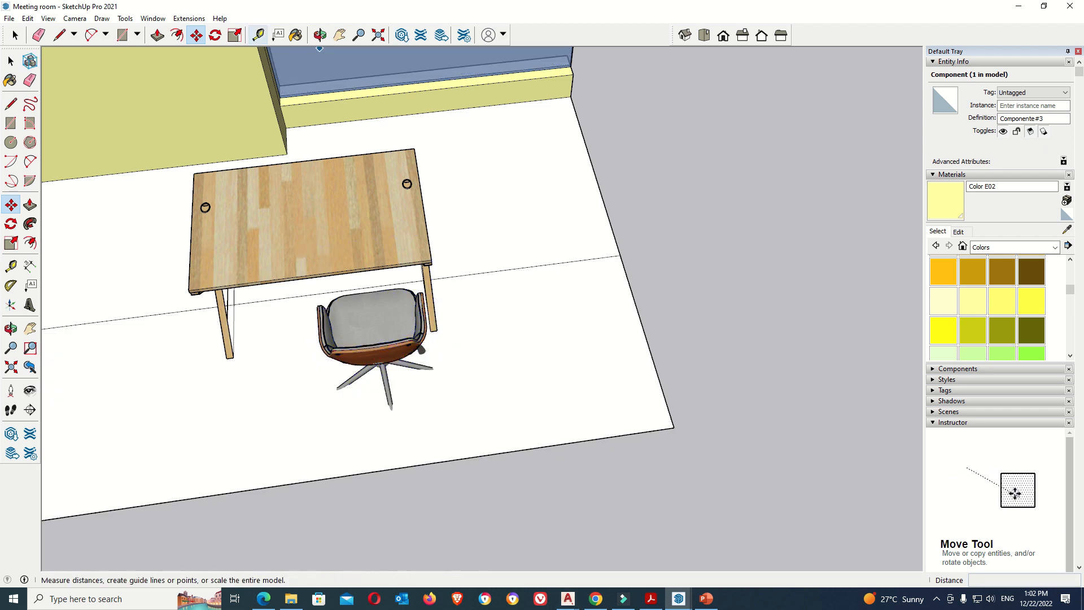
Raise the office chair vertically by 0.10 m so its casters stand above the room floor
left_click(320, 36)
left_click_drag(389, 334, 396, 189)
scroll(373, 164, "up", 3)
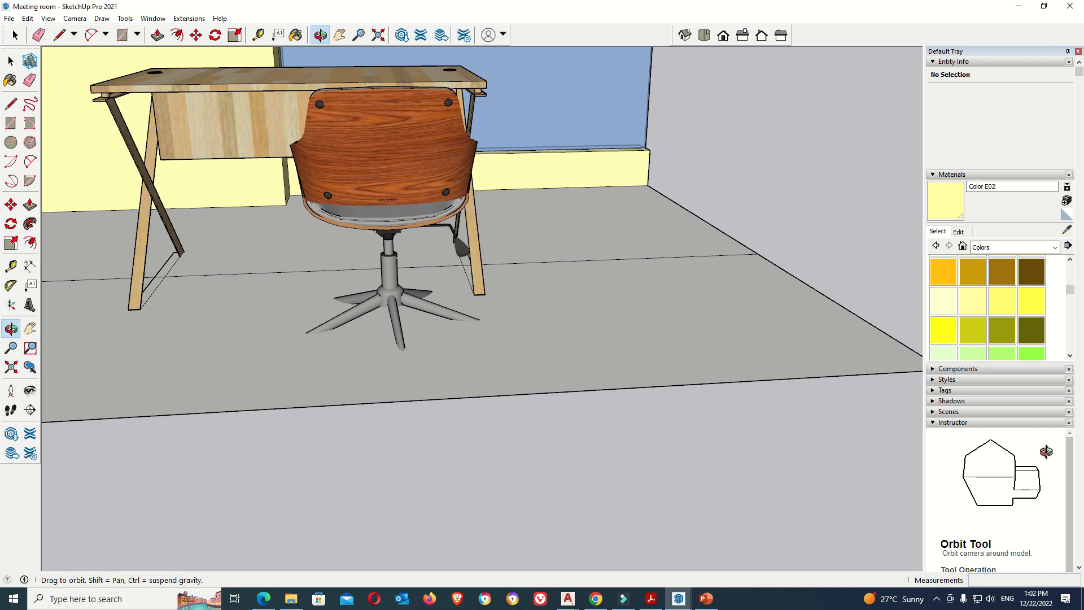
left_click(15, 35)
left_click(389, 159)
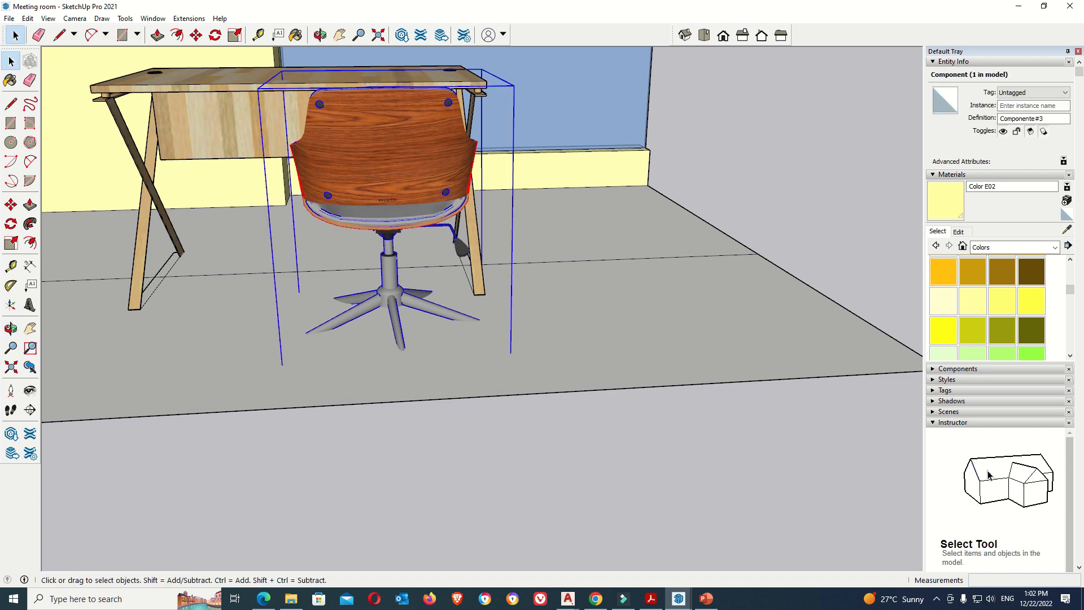
left_click(196, 35)
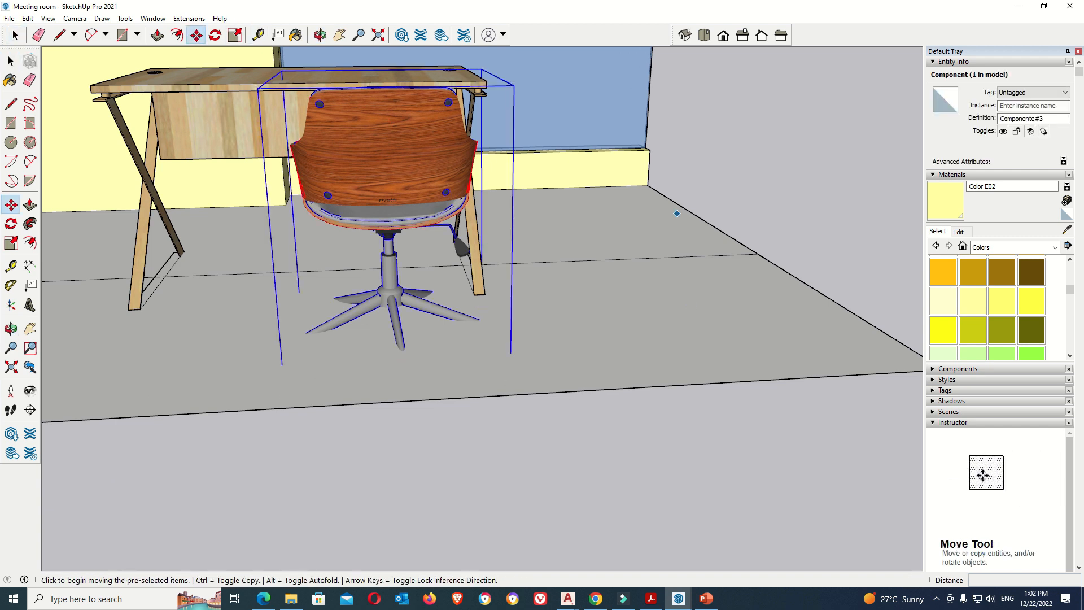
left_click(648, 185)
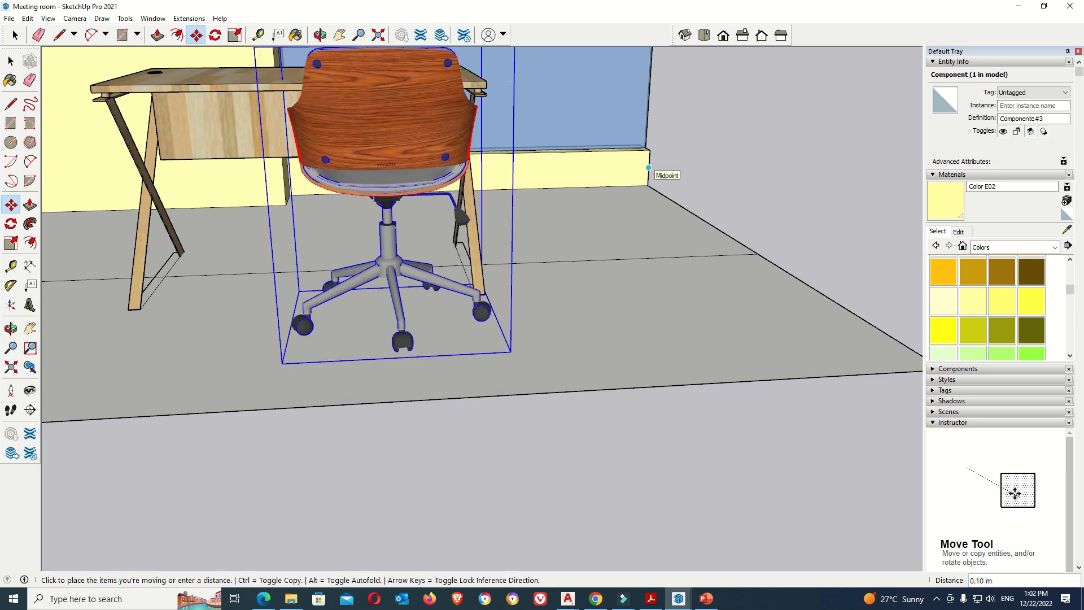
left_click(649, 168)
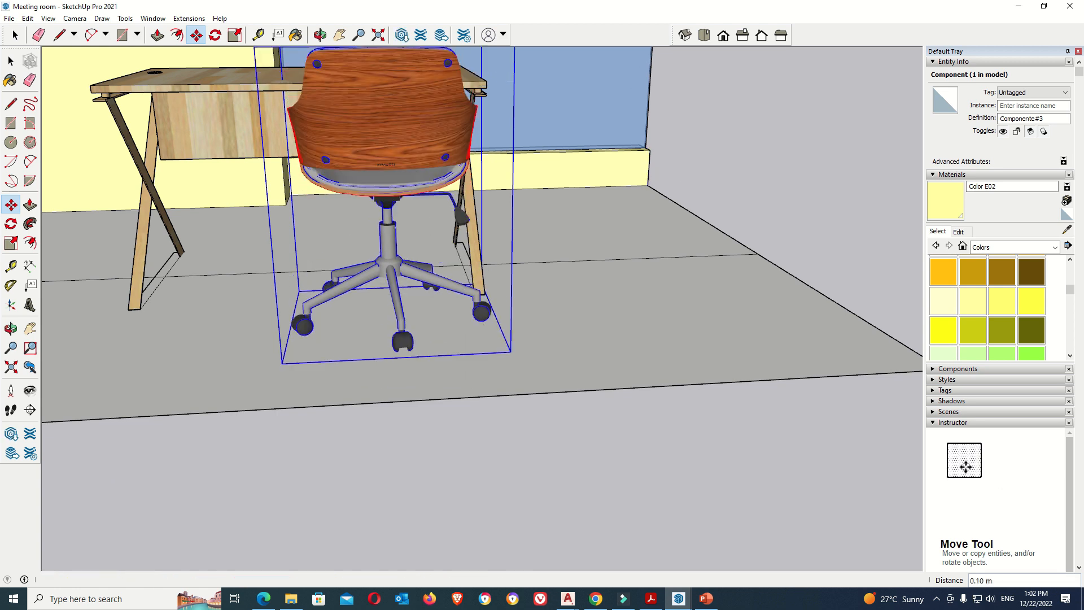
Scale the office chair uniformly to about 0.92, and scale its height by 1.22 along the blue axis
scroll(370, 302, "down", 3)
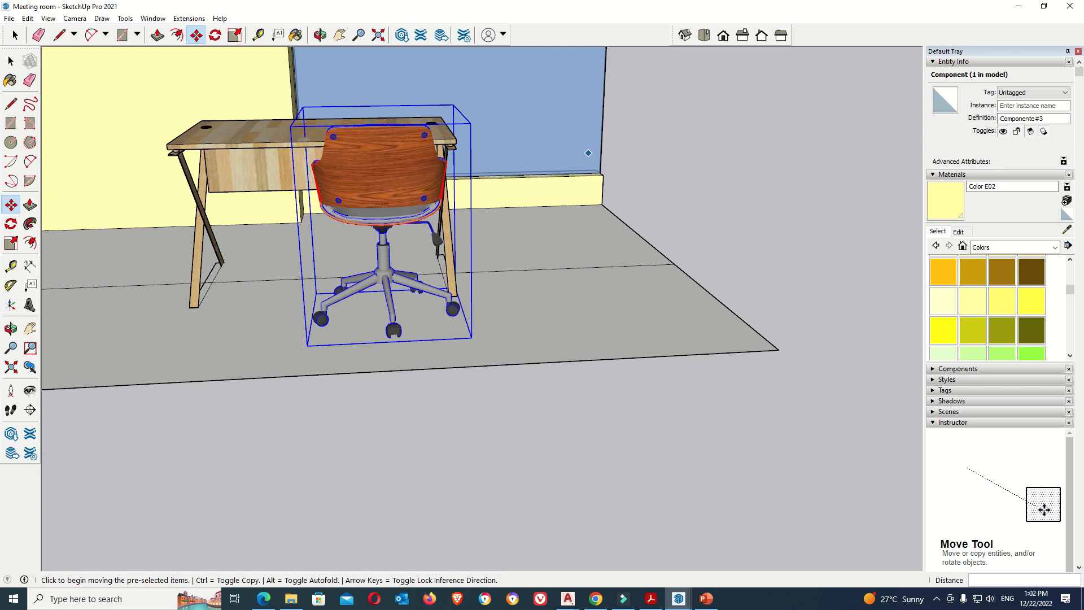
key("s")
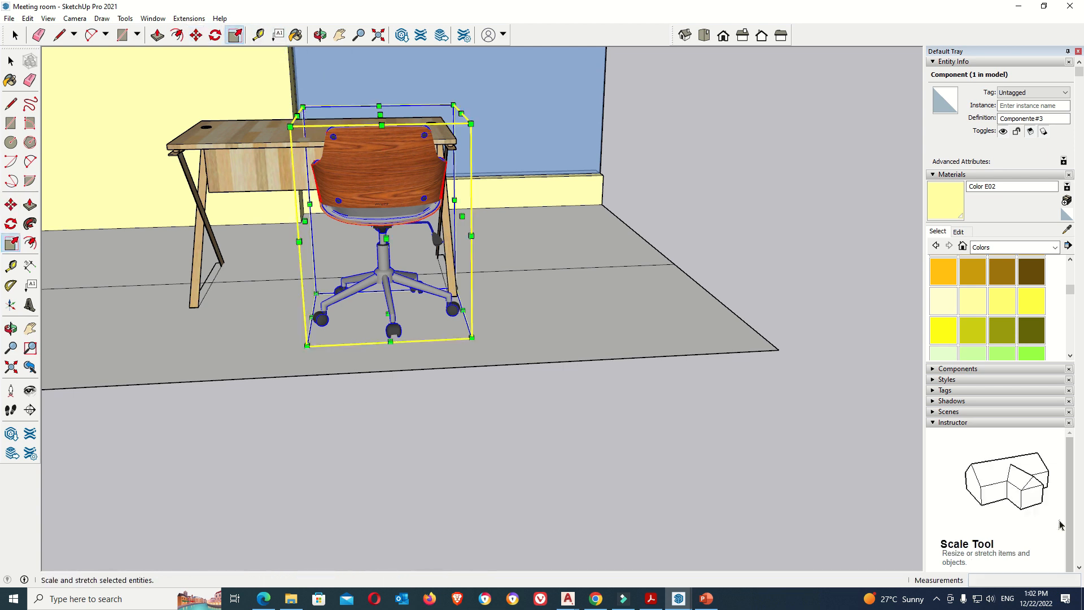
left_click(290, 126)
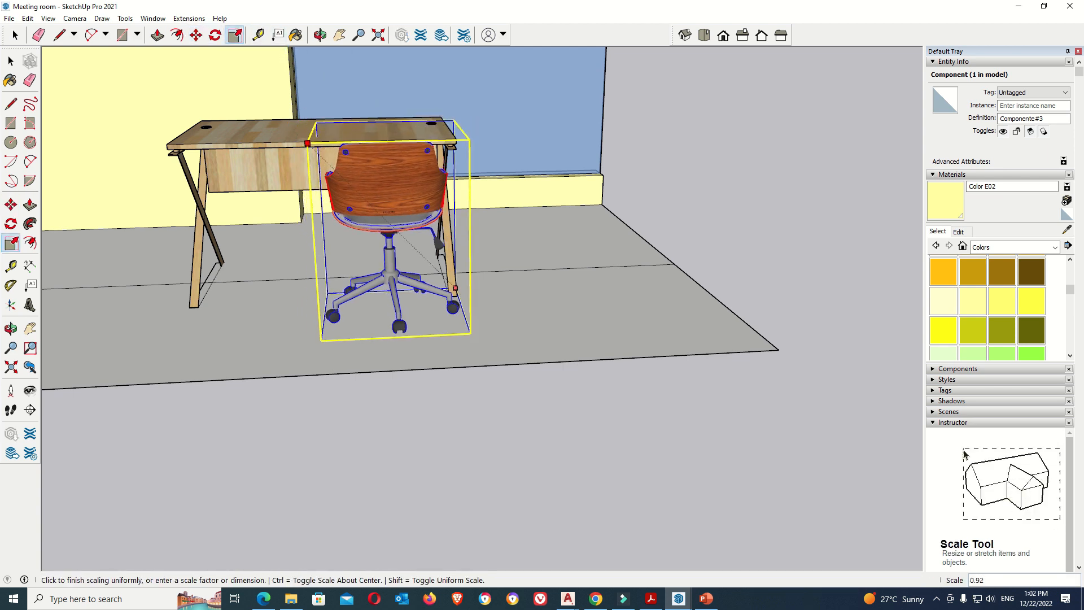
left_click(307, 144)
left_click(387, 130)
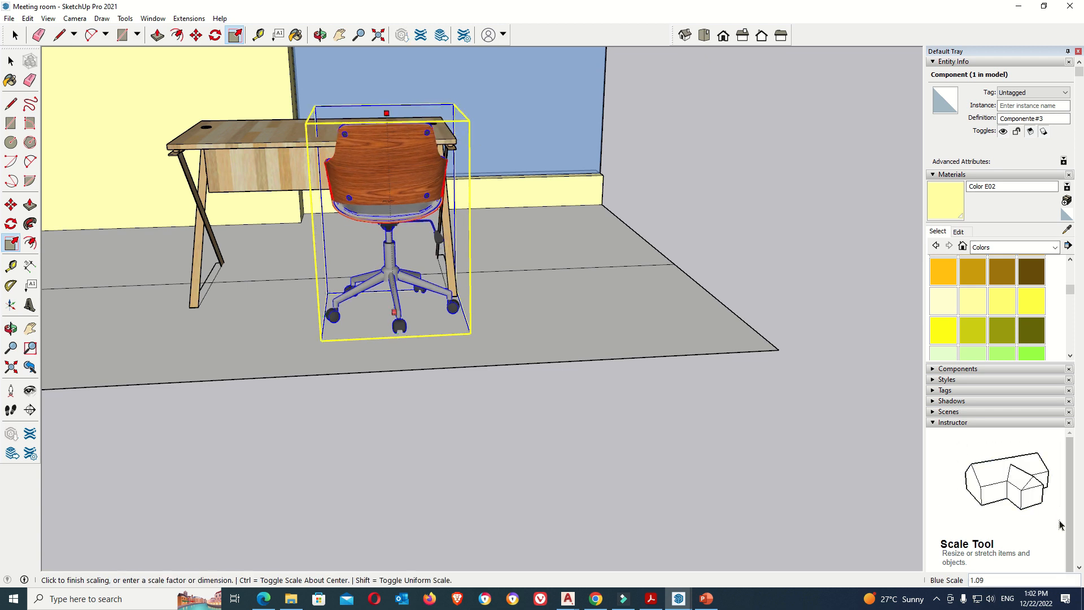
type("1.22")
key("Return")
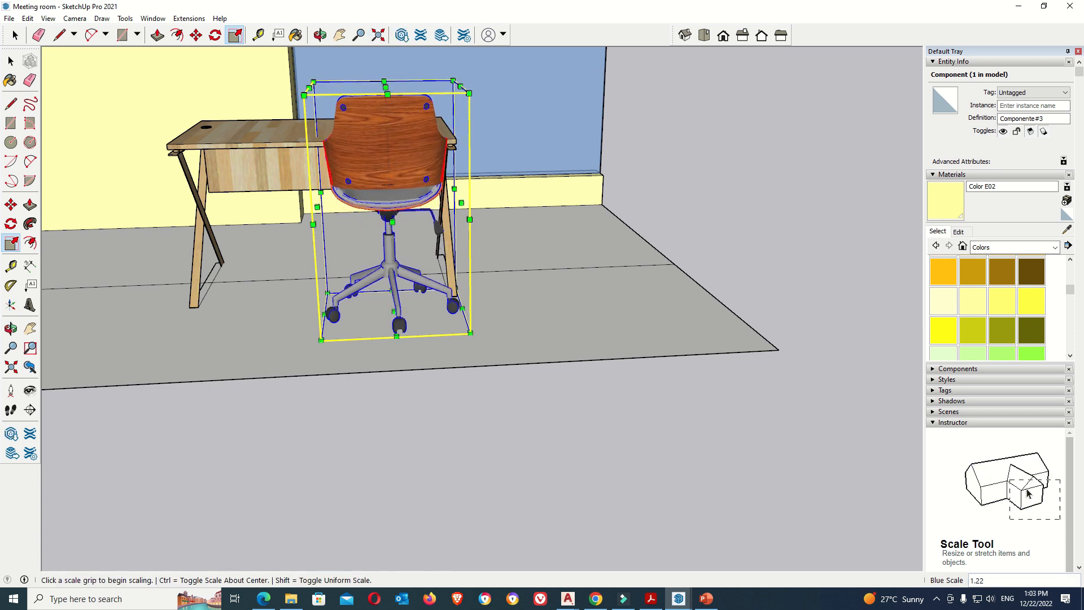
Copy the office chair about 0.6 m along the red axis to stand beside the original at the table
left_click(16, 35)
left_click(667, 147)
left_click(390, 148)
left_click(196, 35)
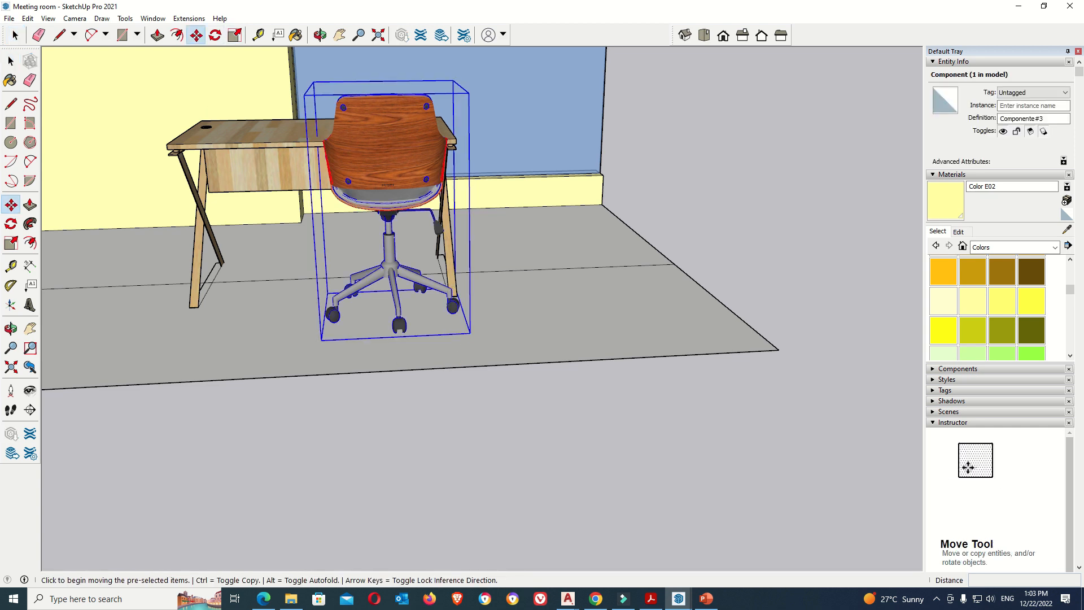
key("ctrl")
left_click(470, 333)
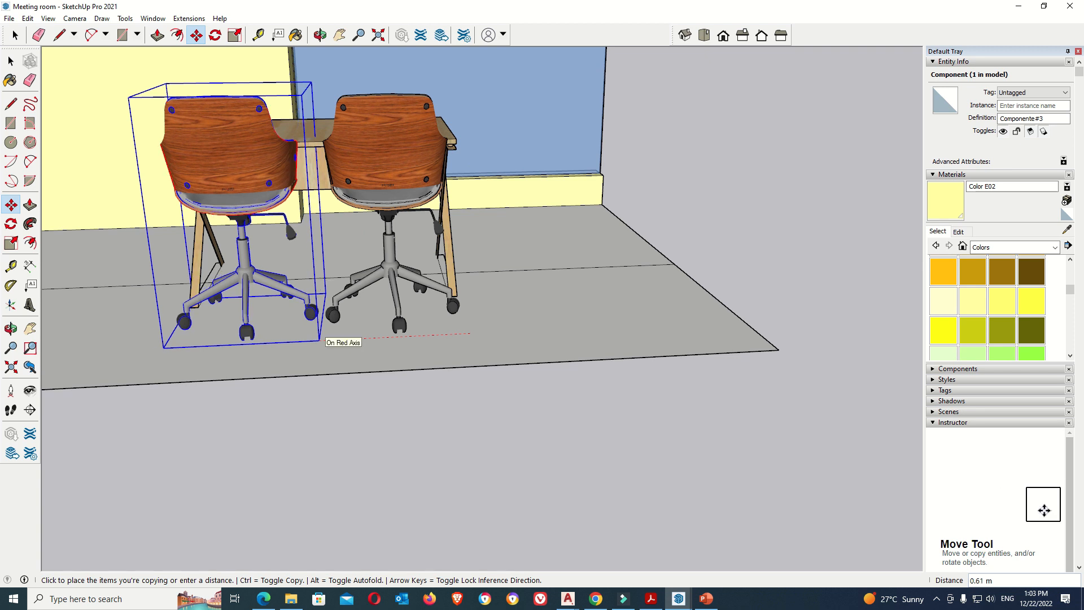
left_click(322, 337)
Copy both office chairs together about 1.53 m to the opposite side of the table
scroll(327, 358, "down", 5)
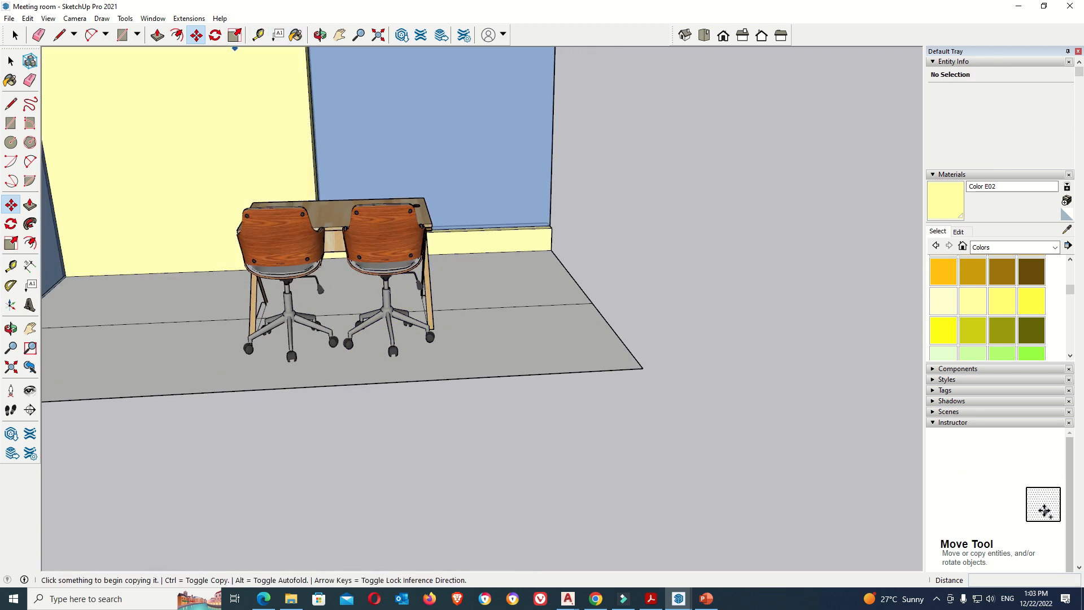
left_click(320, 35)
left_click_drag(362, 170, 208, 271)
left_click_drag(460, 269, 328, 318)
scroll(328, 319, "down", 3)
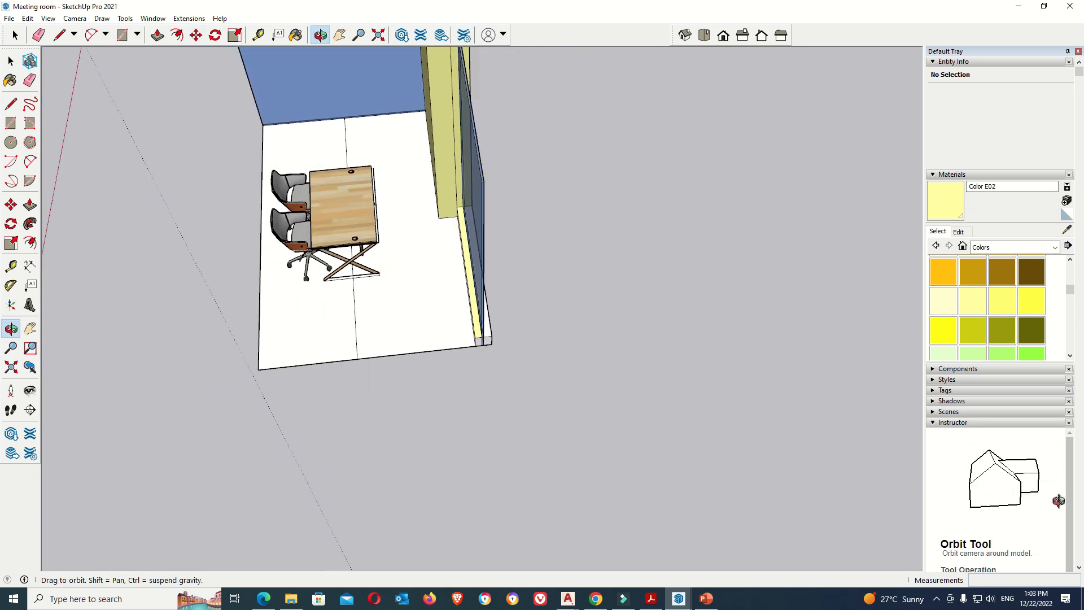
scroll(299, 191, "up", 3)
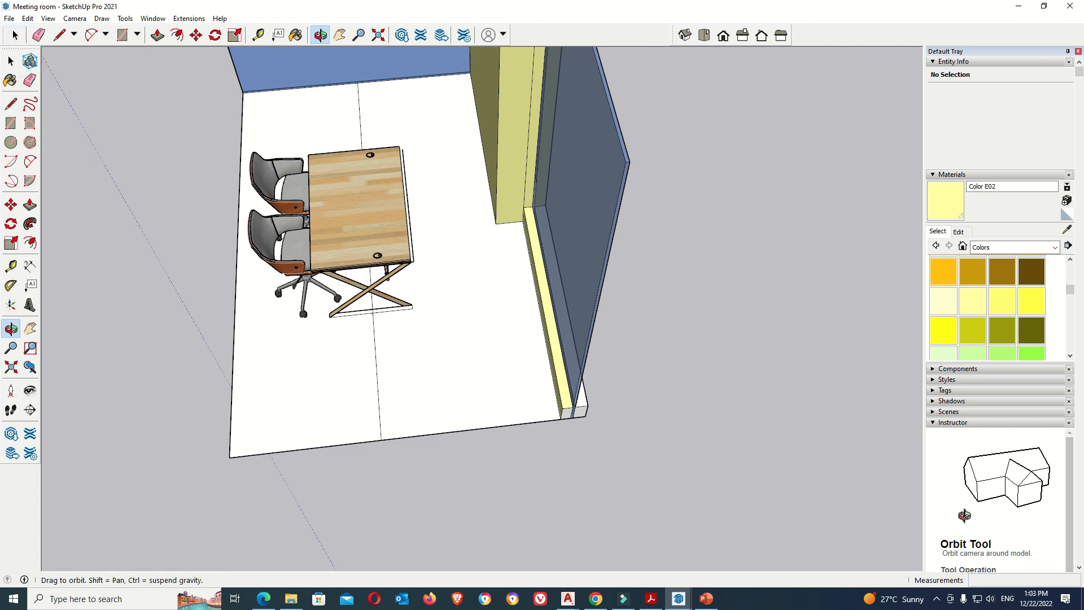
key("space")
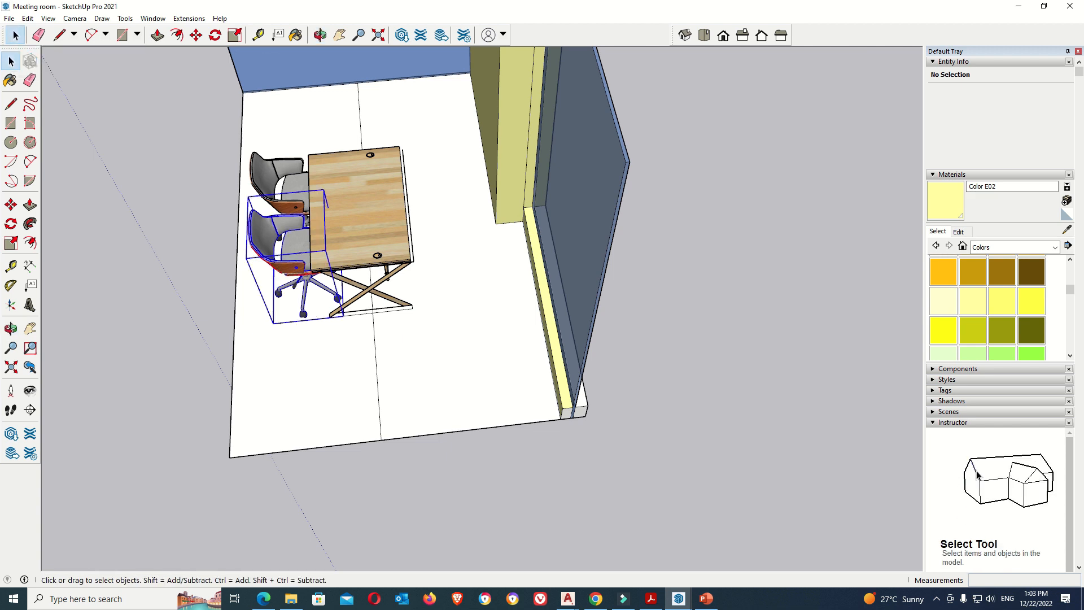
left_click(288, 243)
key("m")
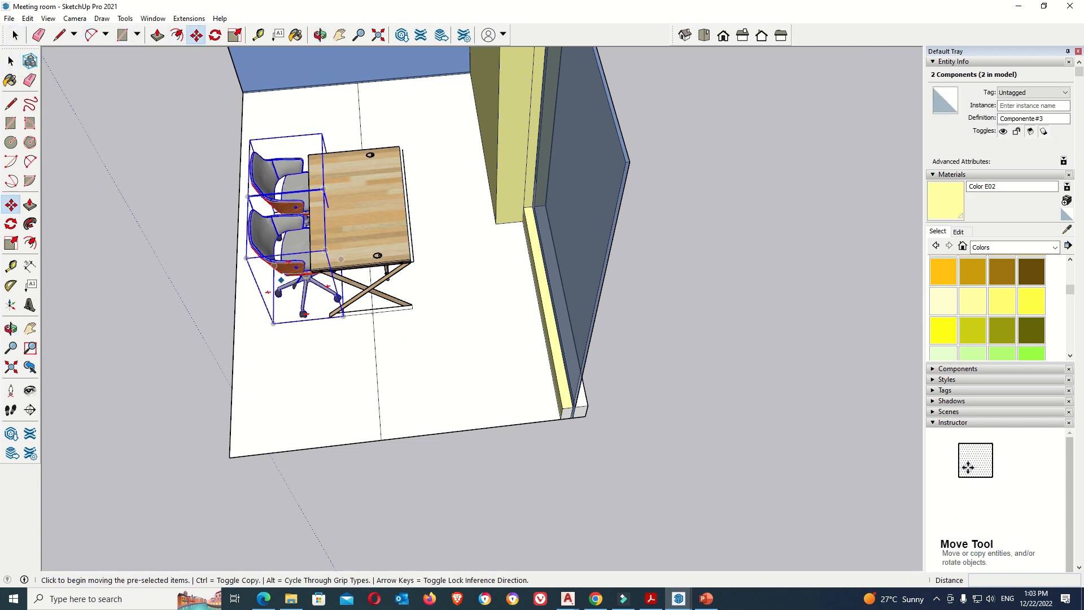
left_click(281, 280)
key("ctrl")
scroll(282, 280, "down", 2)
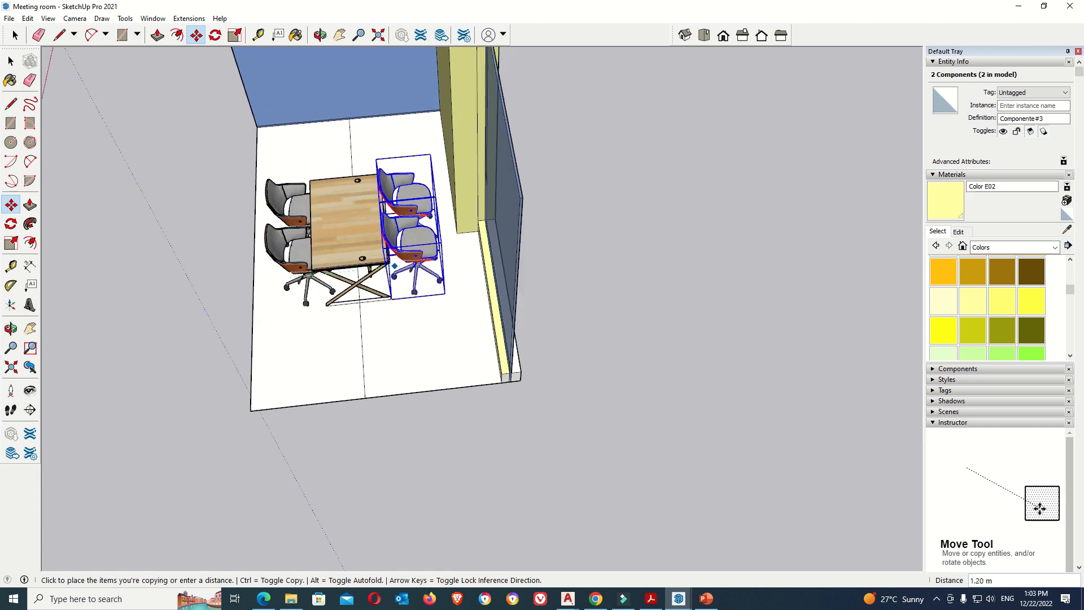
scroll(365, 297, "up", 2)
left_click(402, 257)
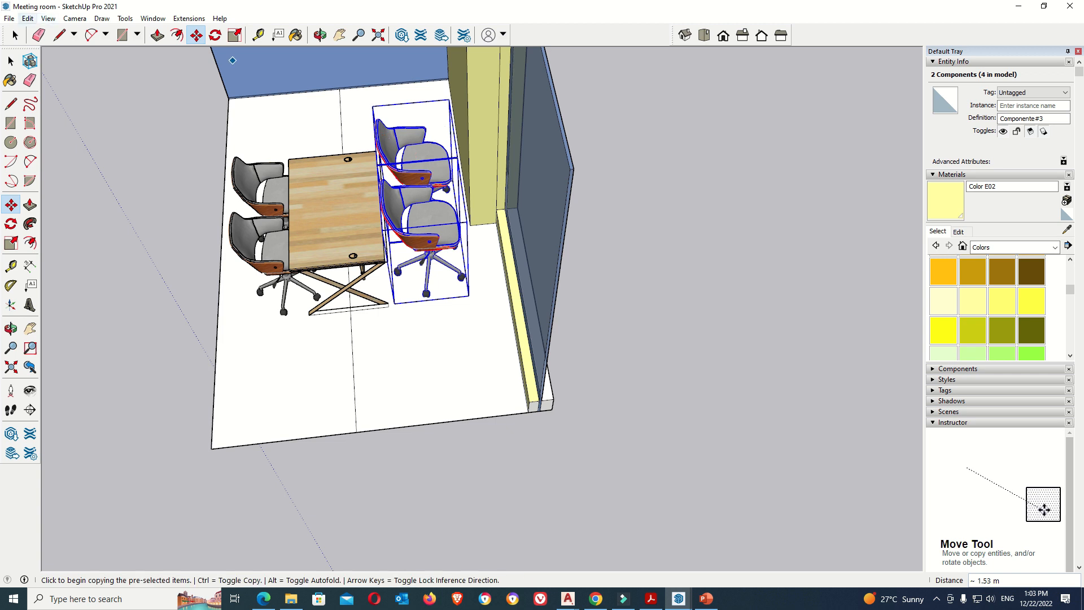
Flip the two copied chairs along the green direction so they face the table
key("space")
right_click(408, 168)
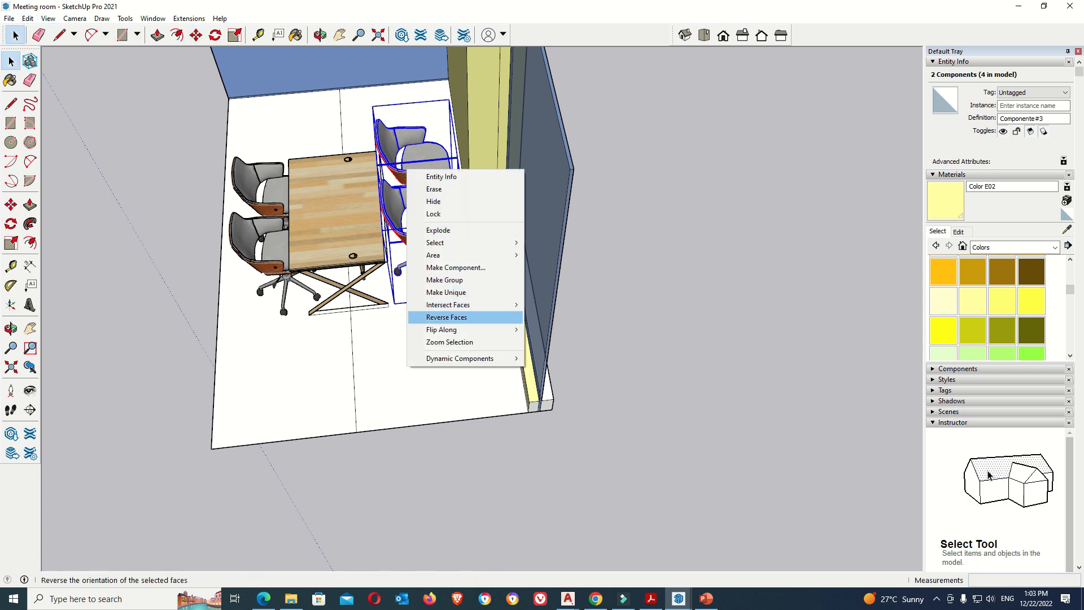
mouse_move(446, 329)
left_click(571, 342)
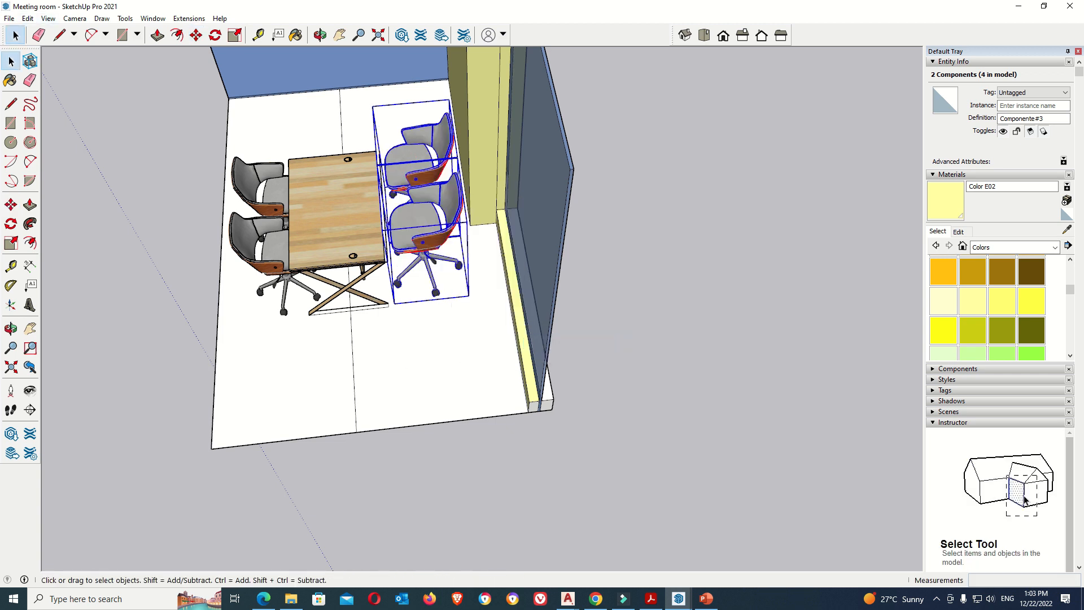
Lower the two flipped chairs 0.69 m so their casters stand on the room floor
left_click(621, 350)
middle_click_drag(621, 350, 635, 294)
middle_click_drag(434, 201, 398, 138)
scroll(398, 139, "up", 3)
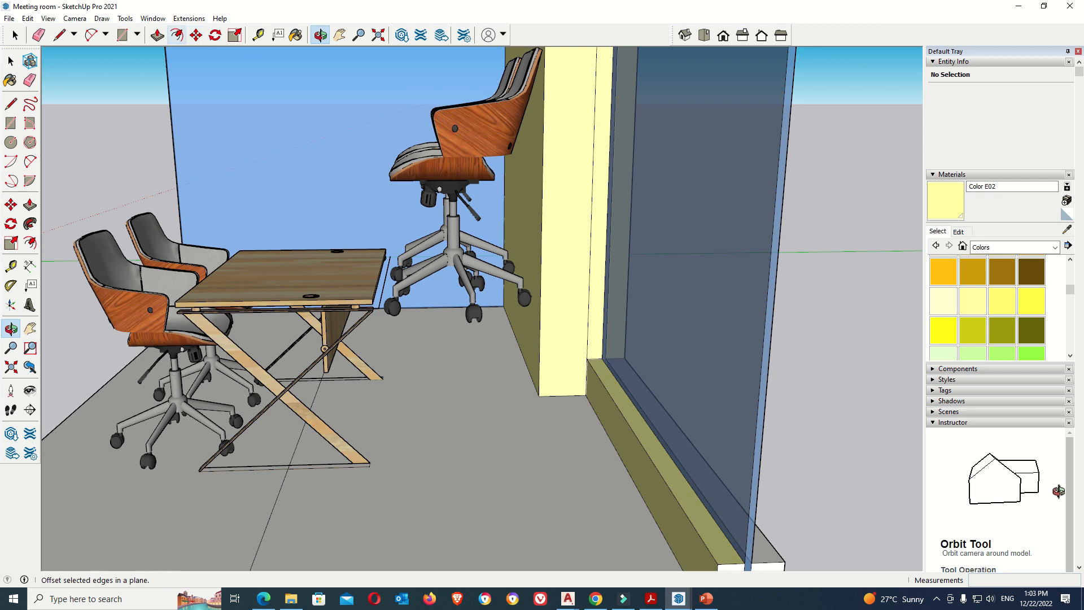
left_click(467, 141)
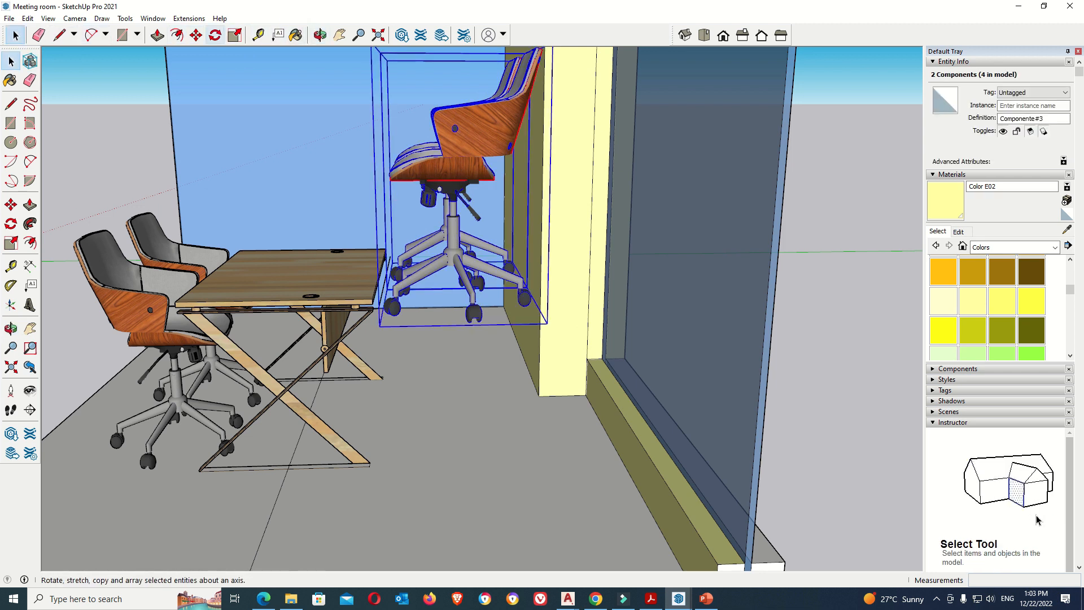
key("m")
left_click(441, 326)
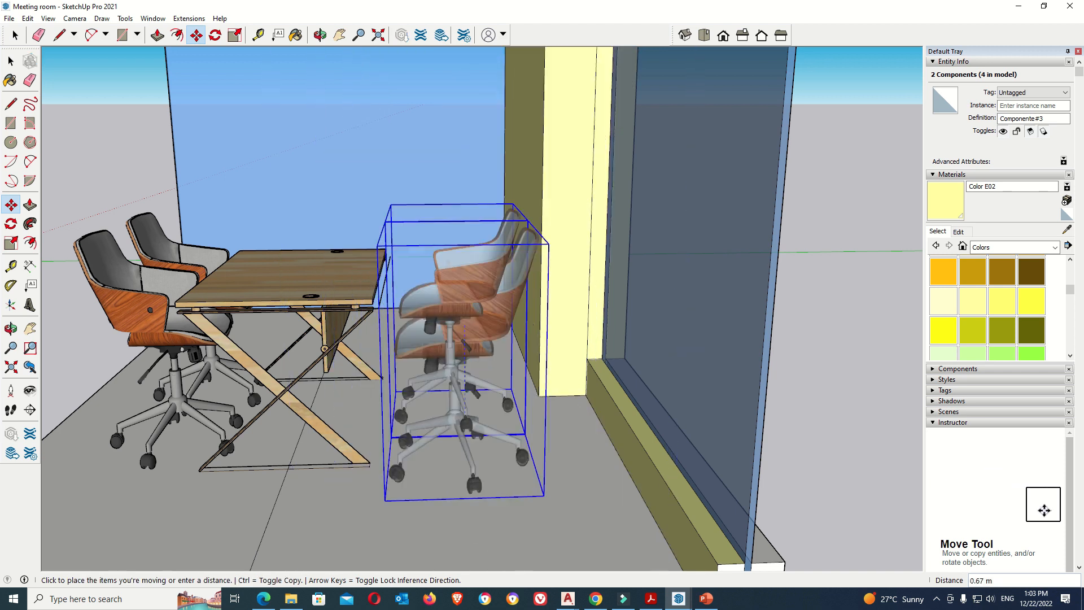
left_click(465, 422)
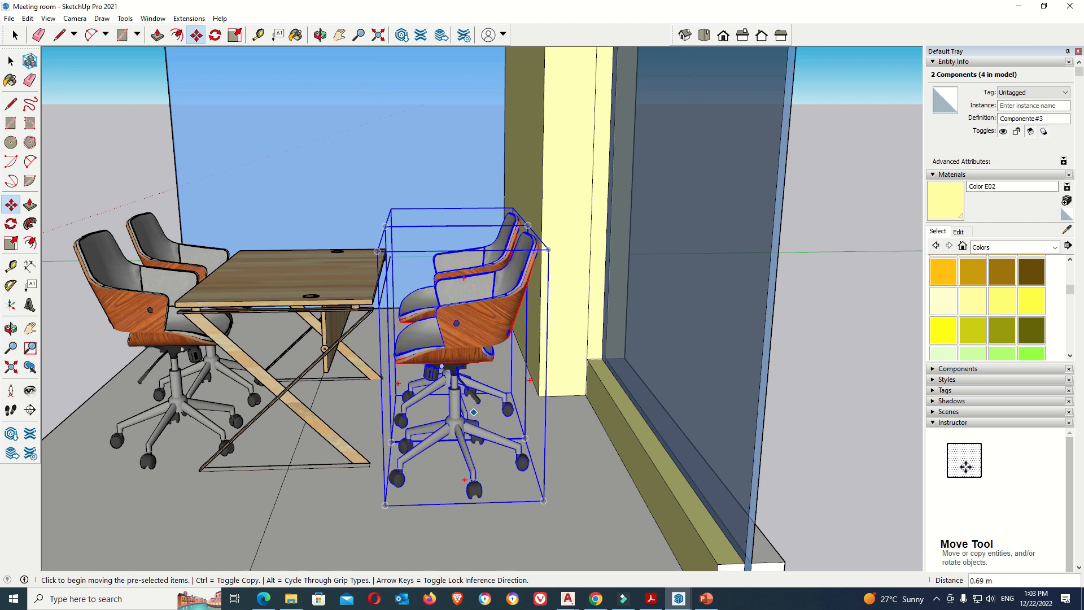
key("Escape")
scroll(534, 326, "down", 2)
left_click(320, 35)
left_click_drag(373, 254, 364, 205)
scroll(520, 350, "up", 3)
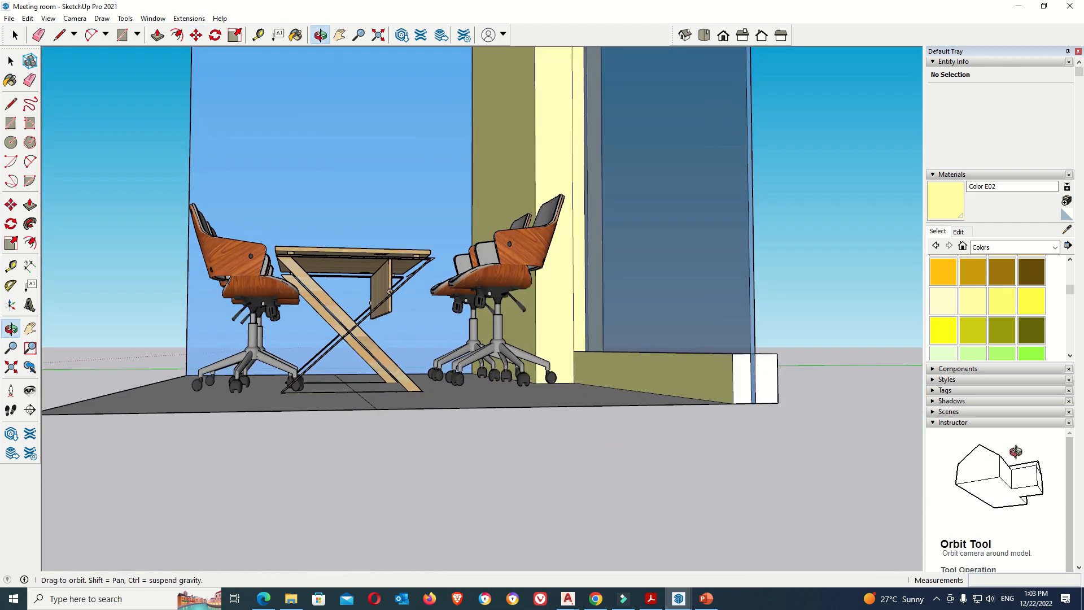
left_click_drag(519, 350, 467, 325)
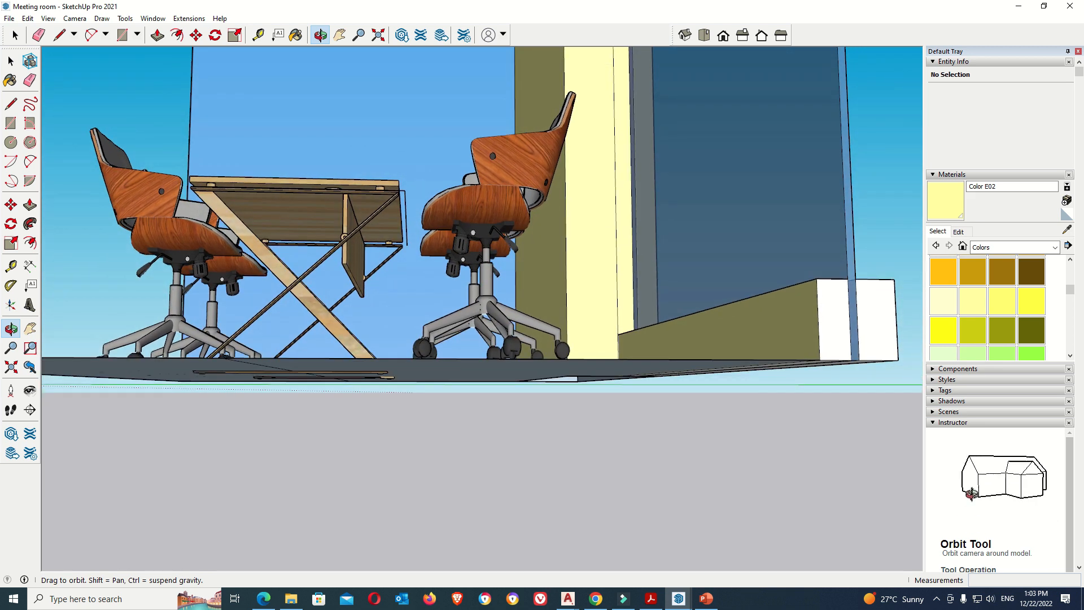
left_click(157, 35)
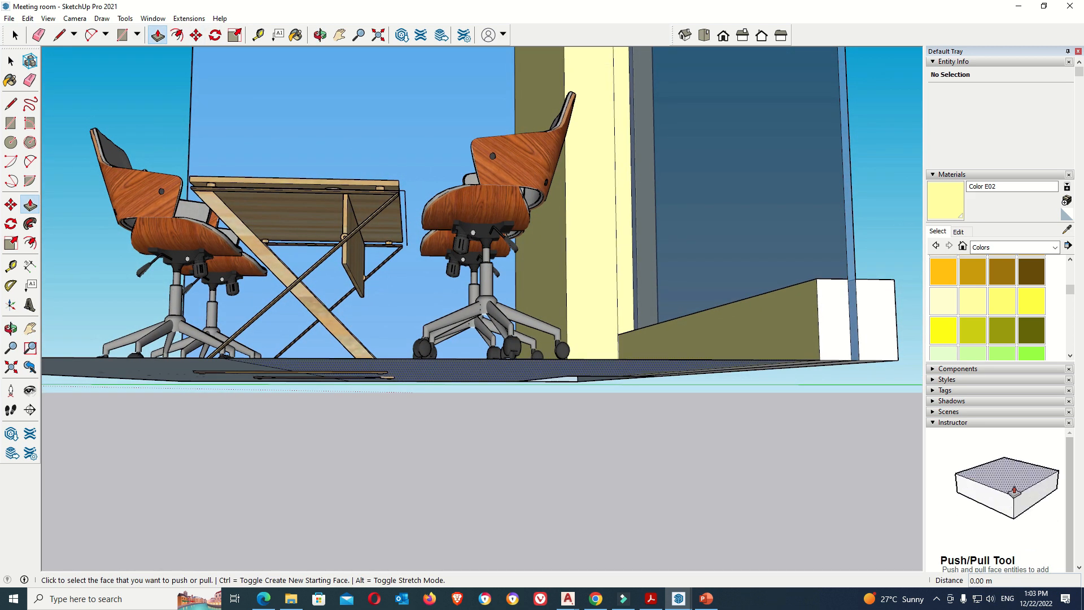
left_click(497, 370)
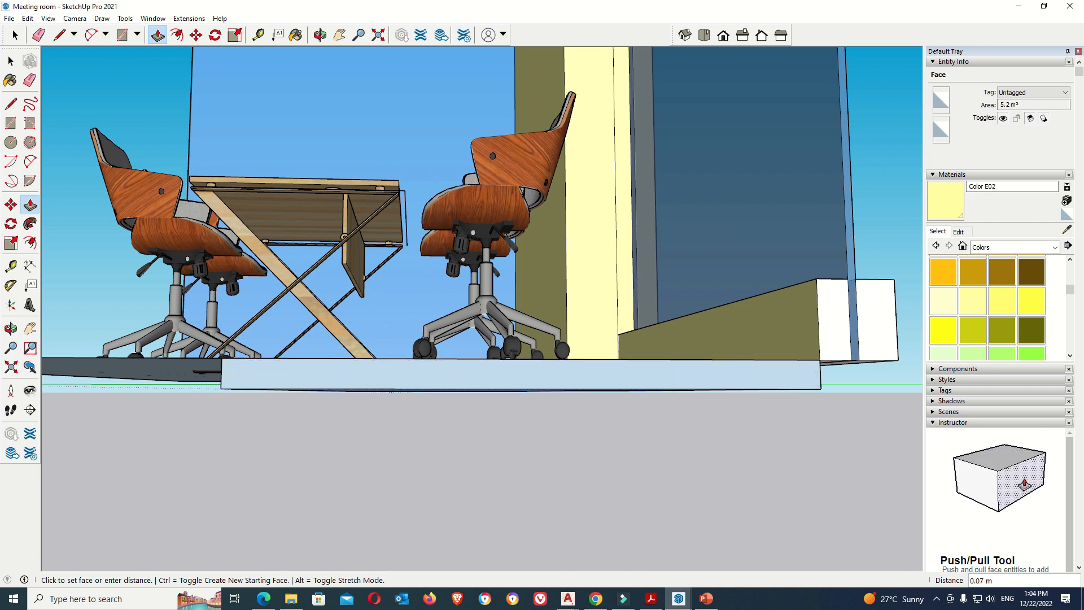
key("Escape")
key("m")
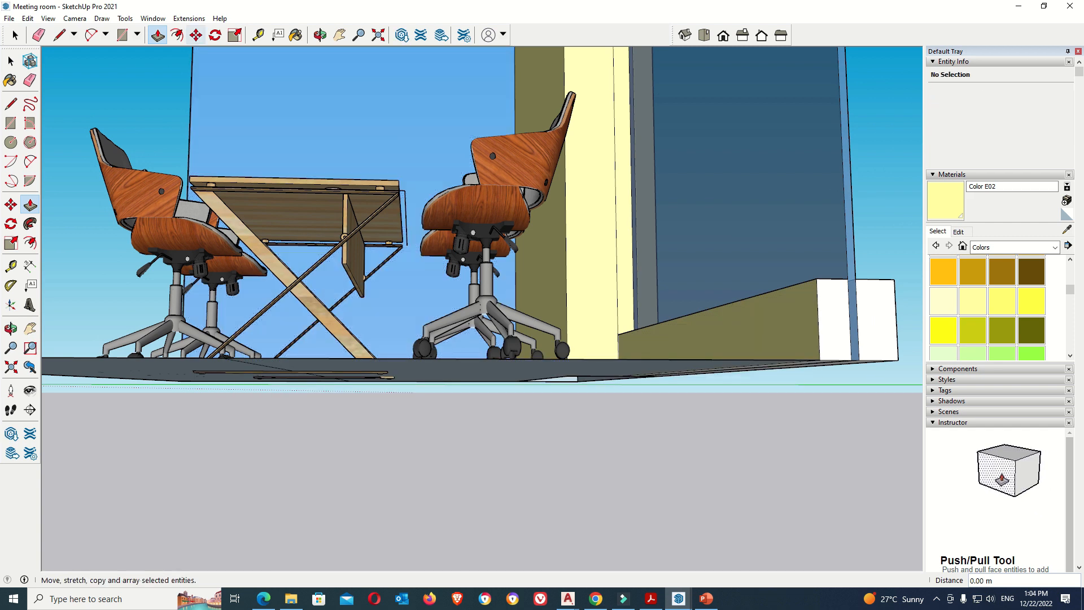
Raise the table 0.07 m along the blue axis
key("space")
left_click(294, 215)
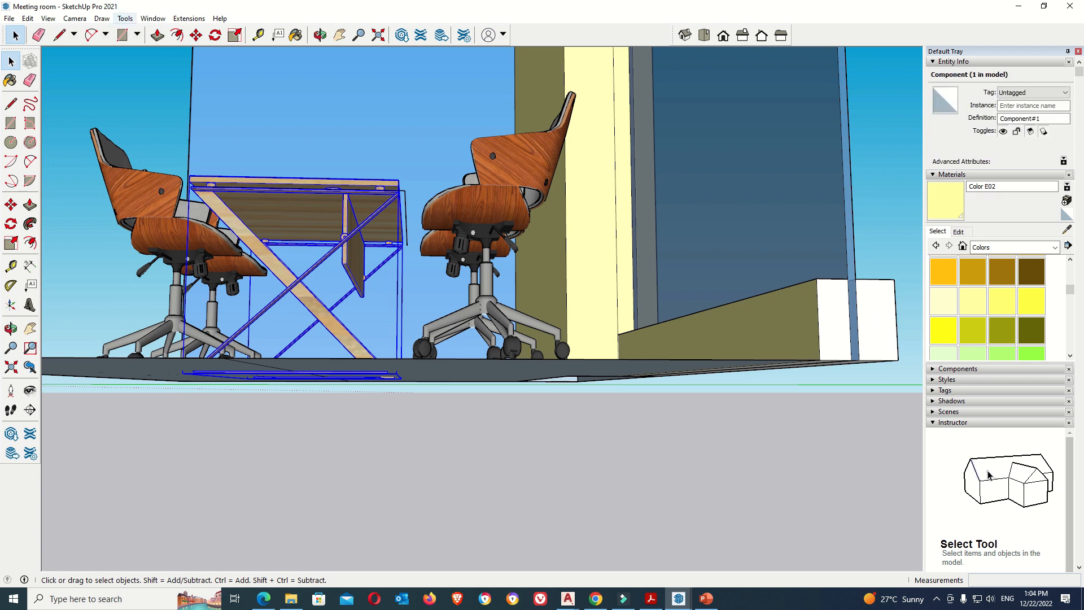
key("m")
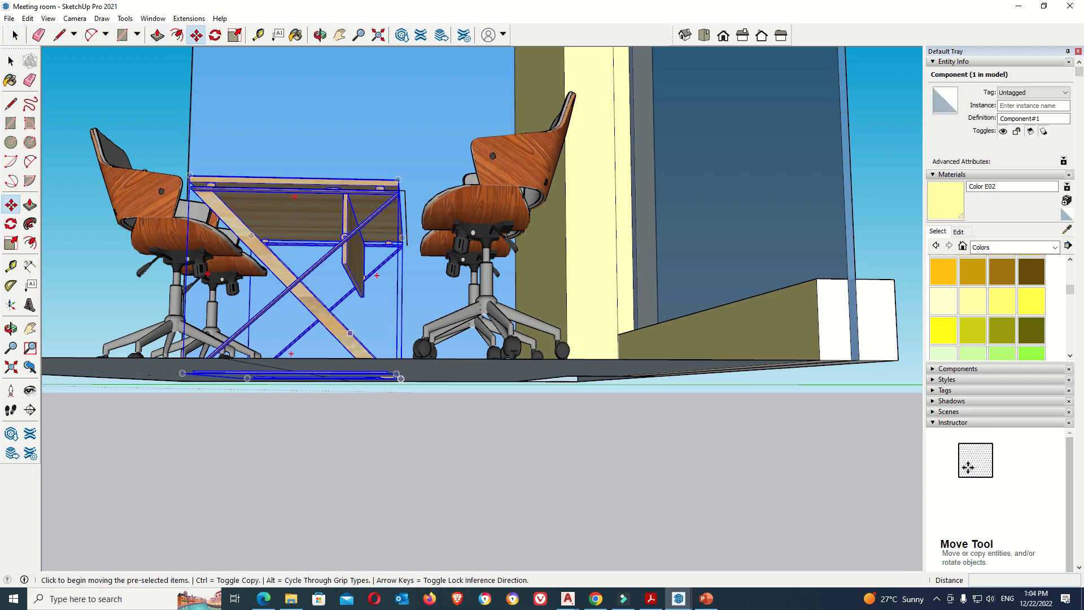
scroll(370, 352, "up", 2)
left_click(411, 389)
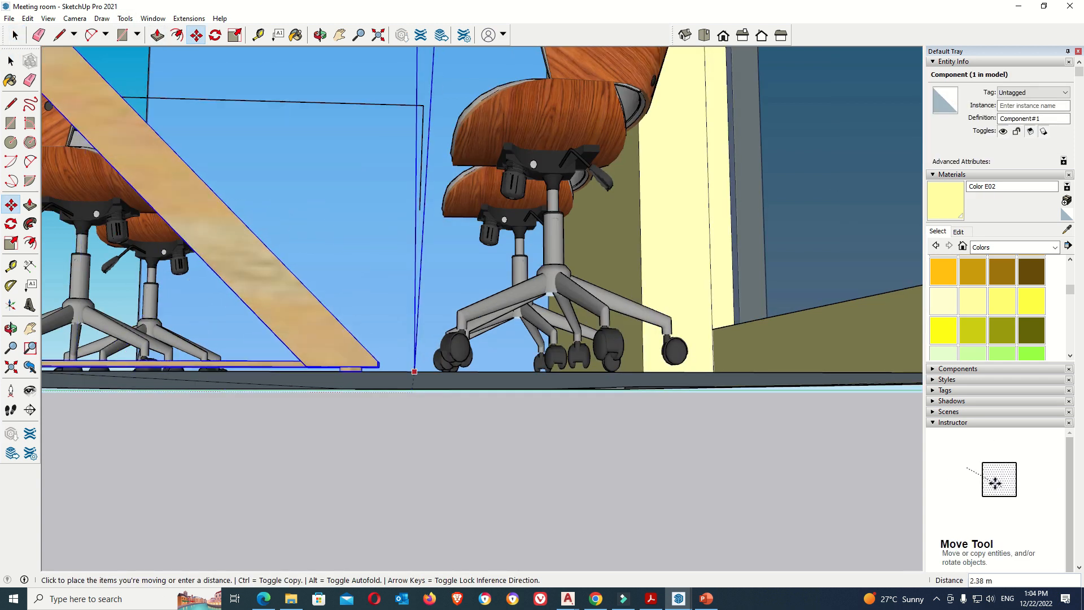
left_click(427, 379)
key("ctrl+z")
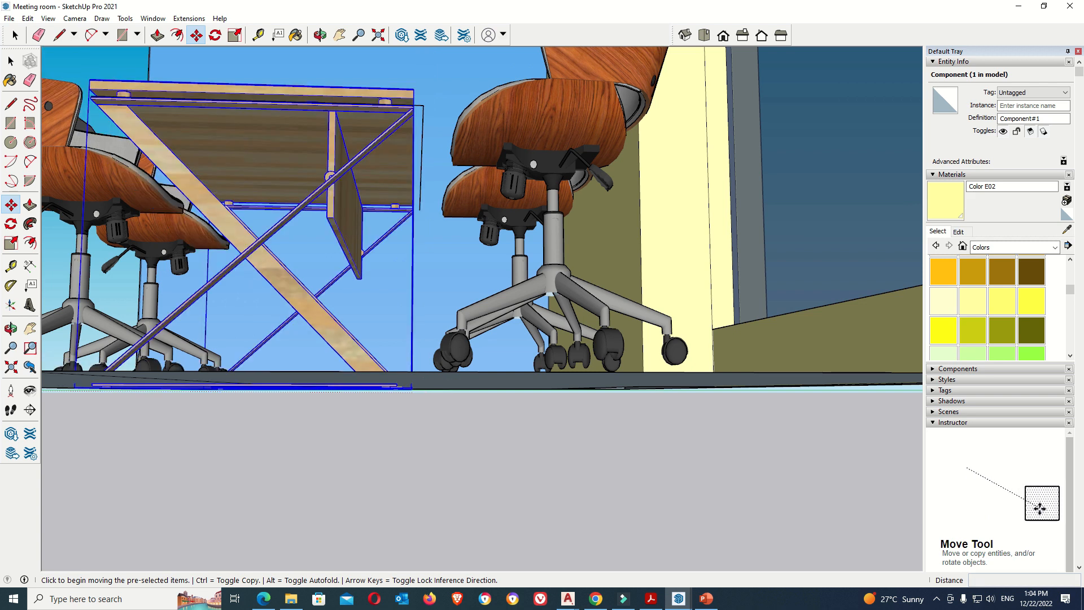
left_click(421, 388)
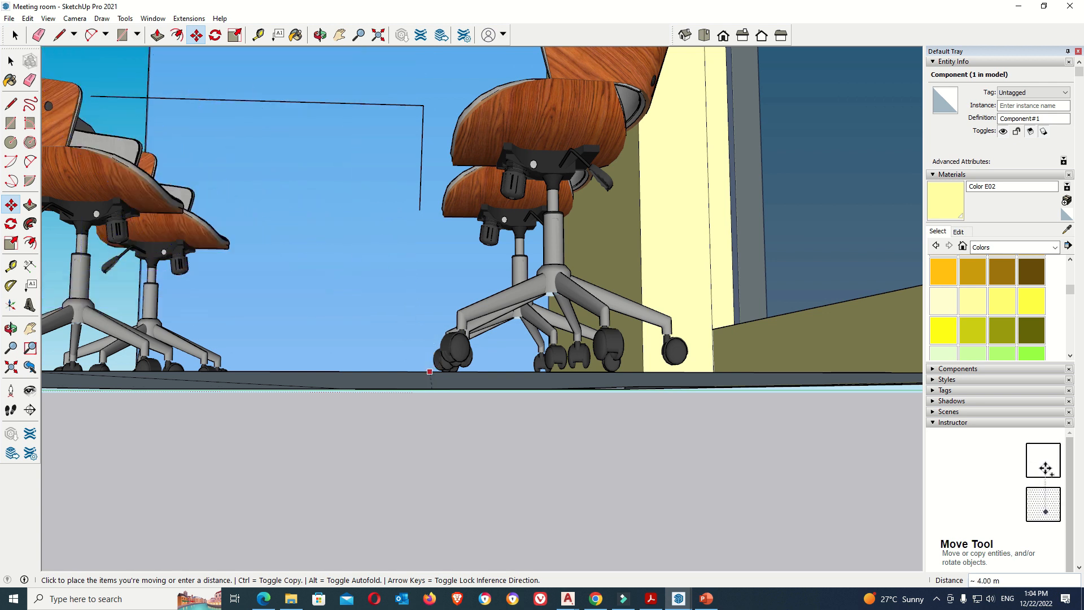
key("Escape")
left_click(433, 431)
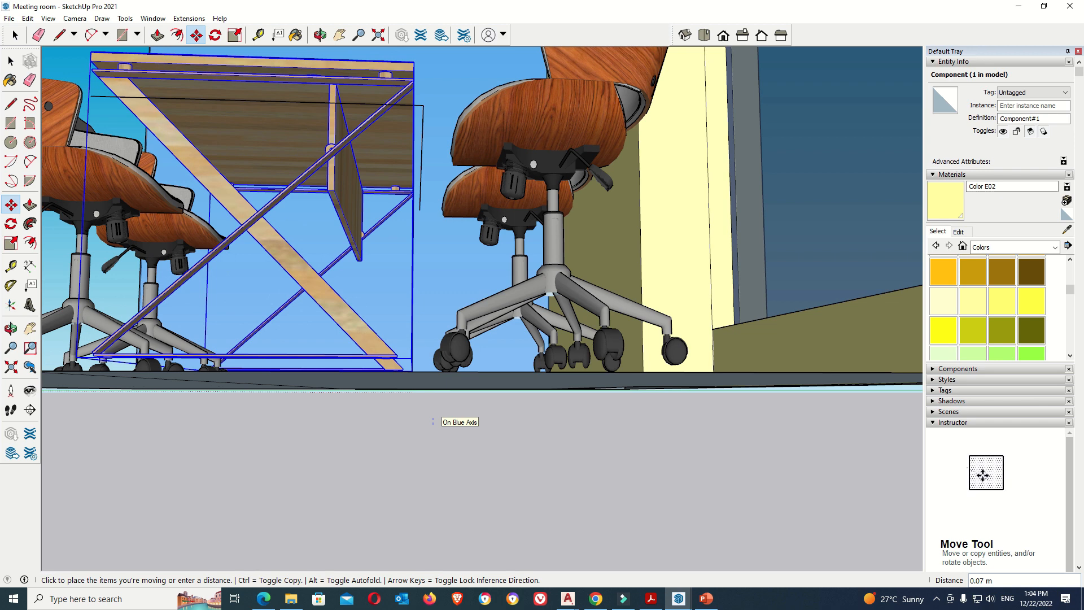
left_click(433, 421)
Lower the table about 0.06 m so its crossed legs stand on the room floor
scroll(432, 420, "down", 2)
middle_click_drag(290, 66, 296, 147)
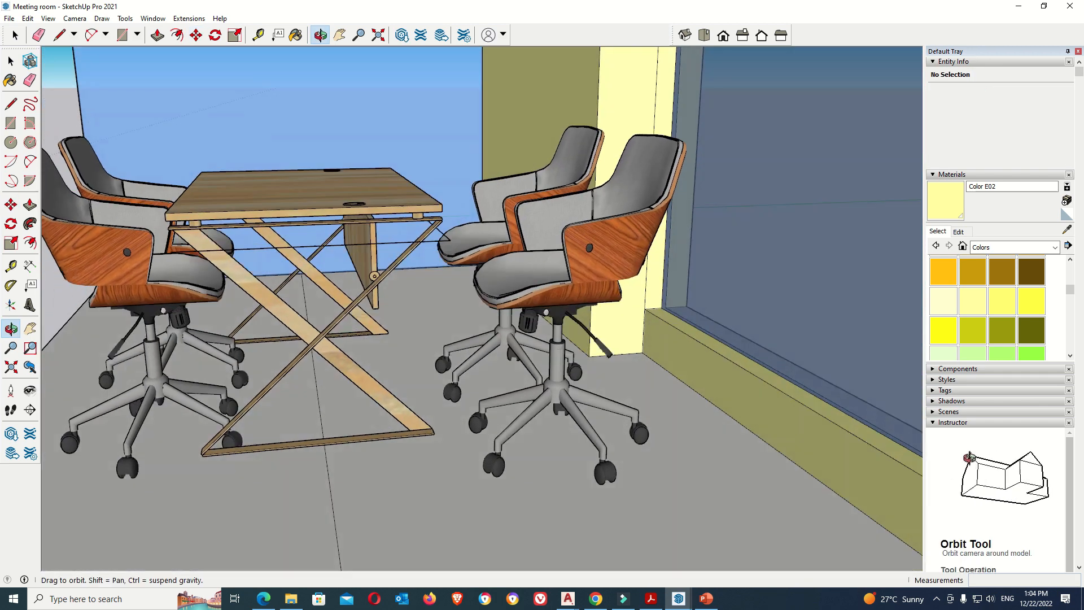
scroll(243, 426, "up", 3)
mouse_move(242, 426)
middle_mouse_down()
mouse_move(302, 344)
mouse_move(365, 349)
mouse_move(383, 379)
middle_mouse_up()
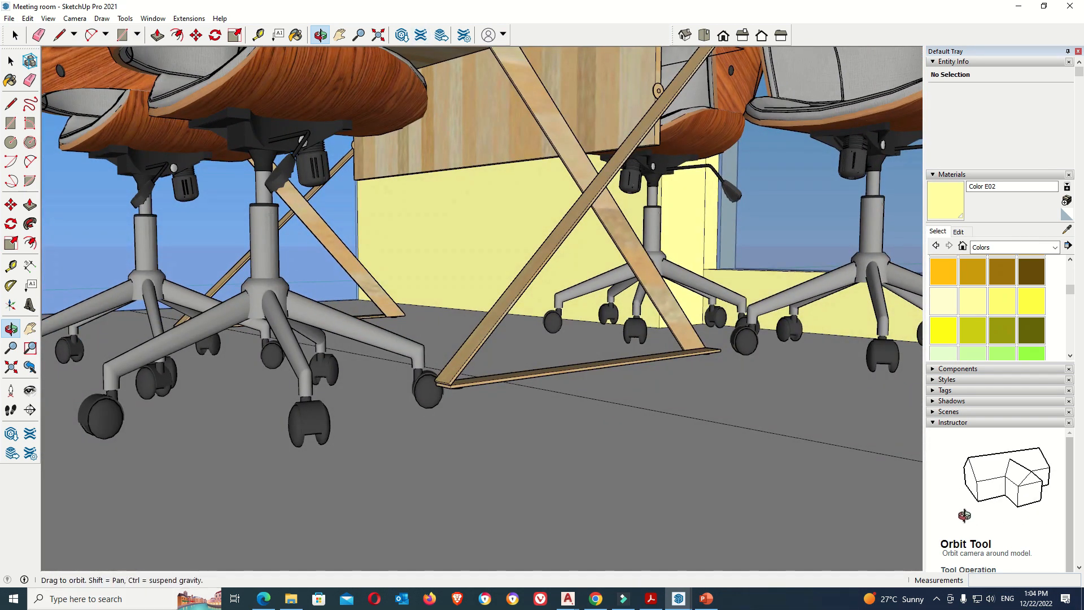
left_click(15, 35)
left_click(497, 129)
left_click(196, 35)
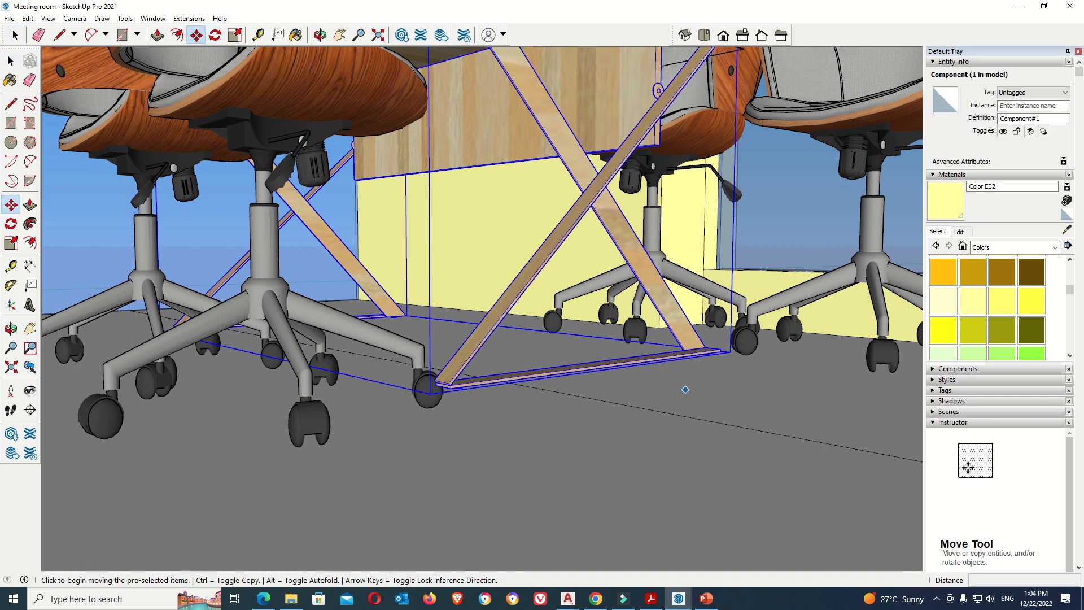
left_click(685, 389)
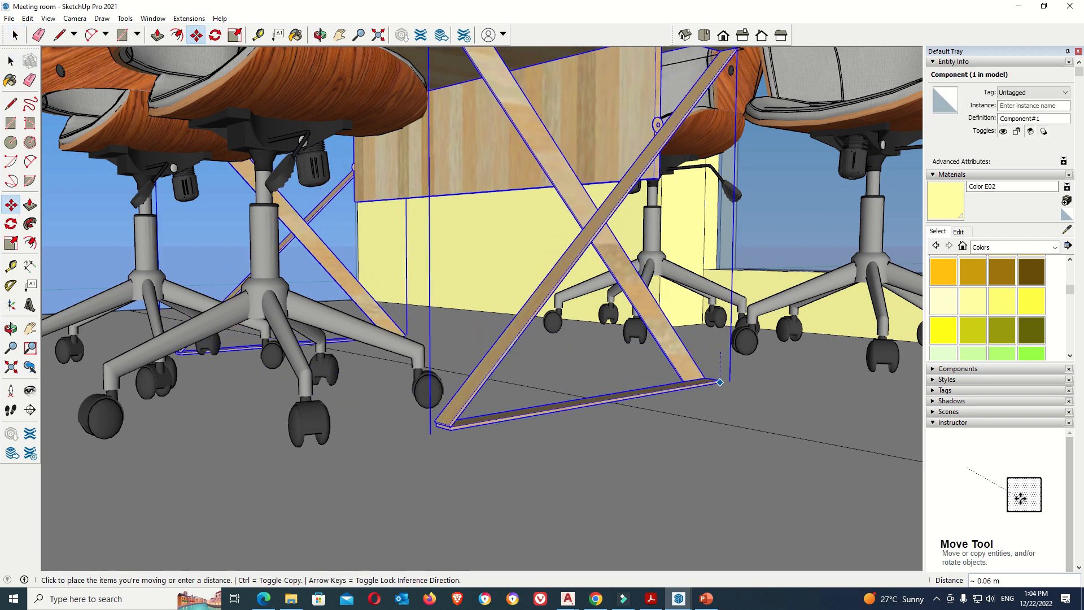
scroll(557, 364, "down", 6)
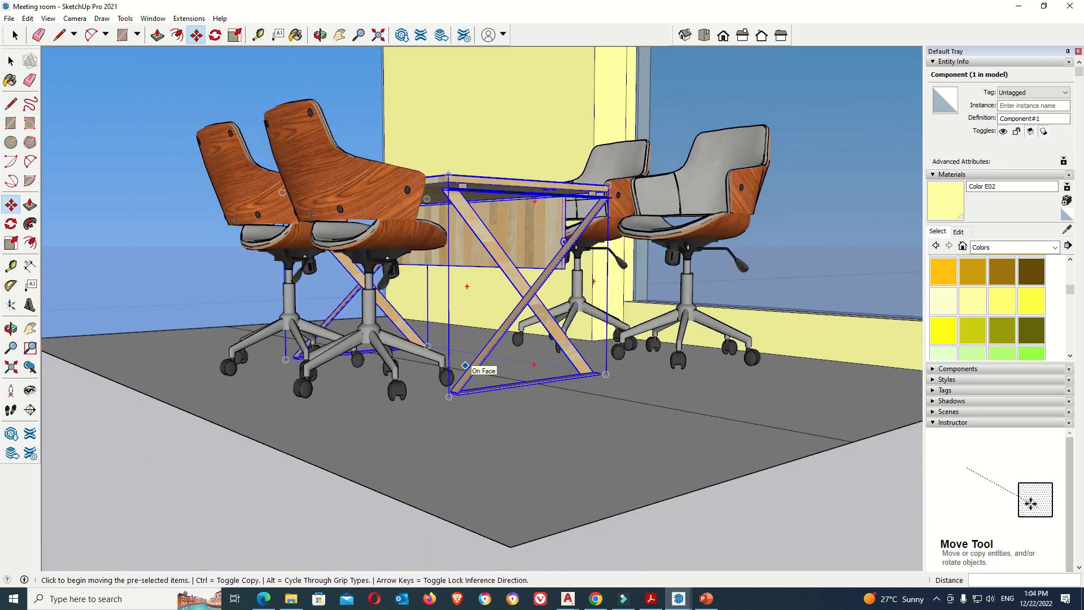
Lower the two chairs on the glass-wall side together by about 0.04 m onto the room floor
scroll(734, 379, "up", 3)
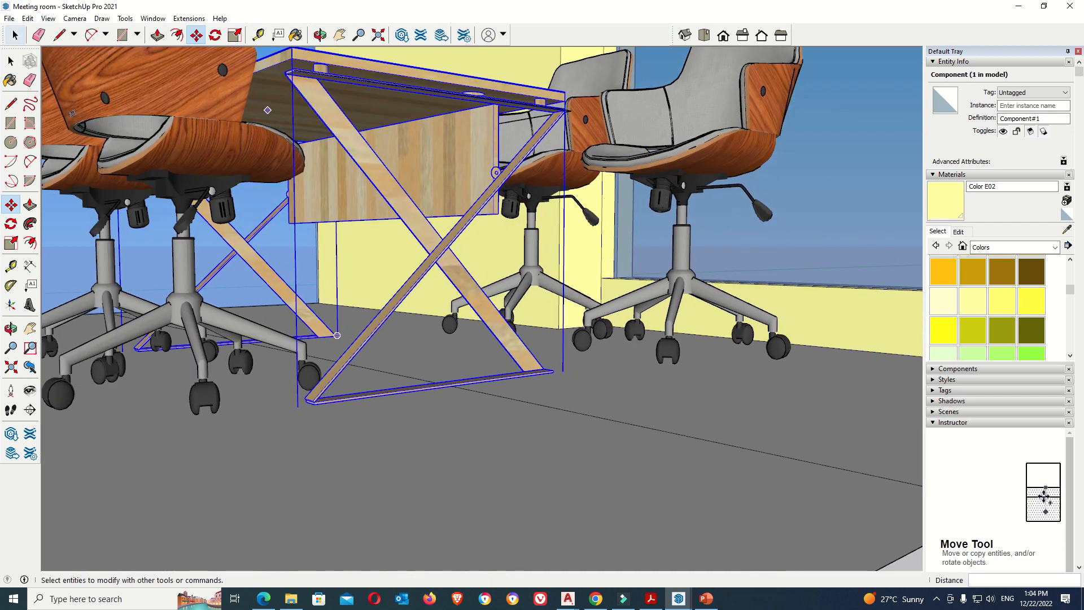
left_click(15, 35)
left_click(565, 170)
left_click(686, 155, "shift")
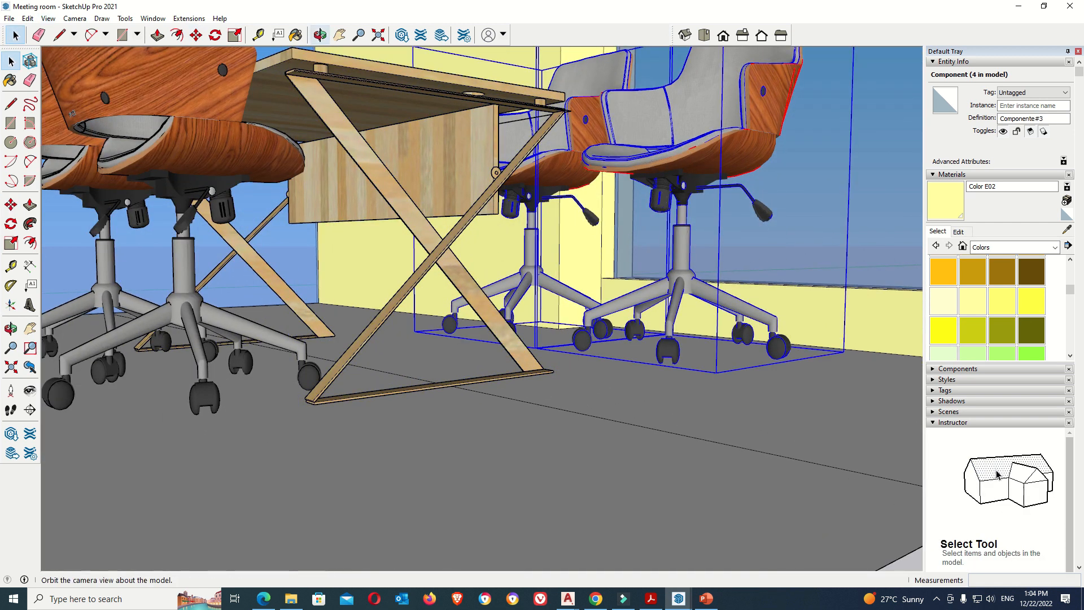
key("m")
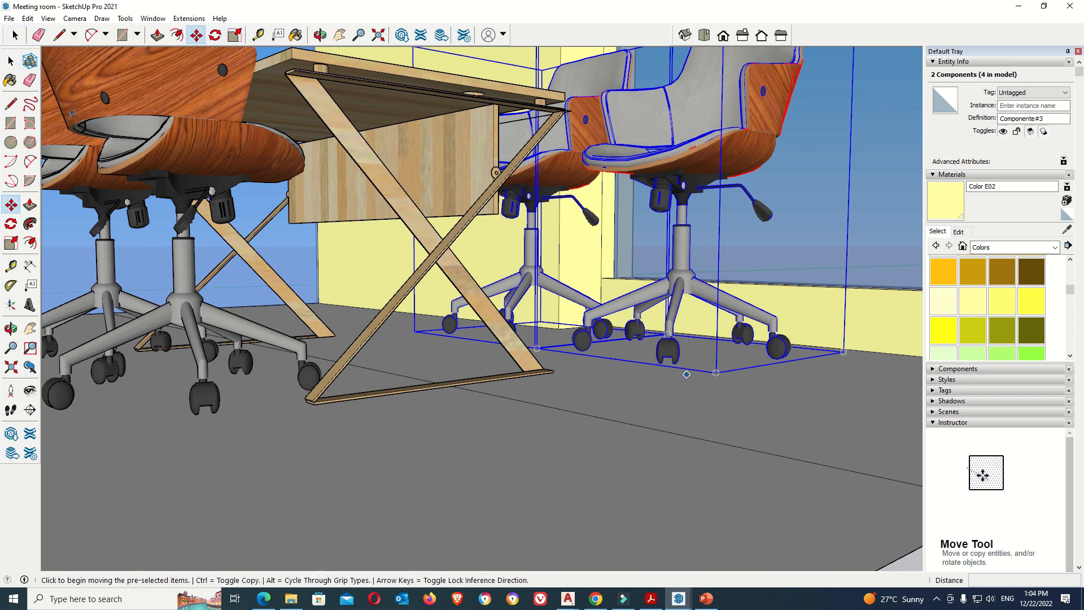
left_click(686, 374)
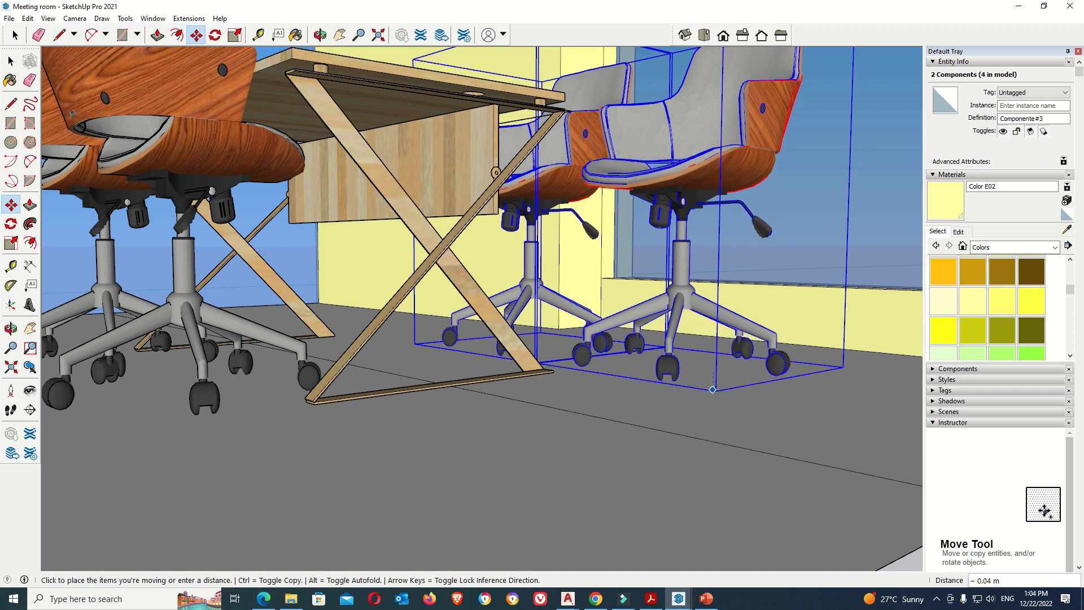
key("Escape")
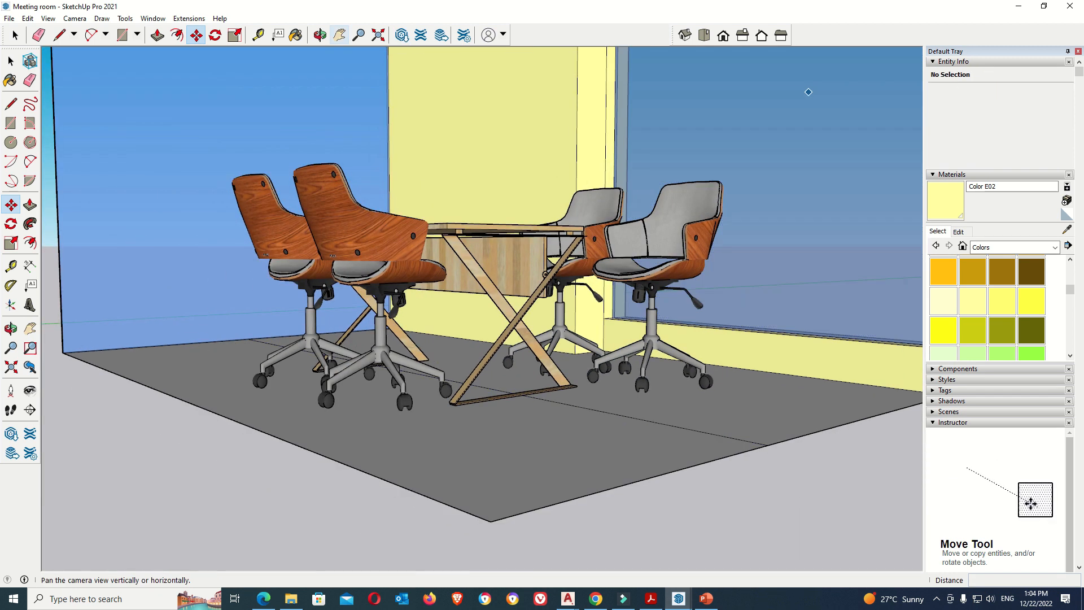
Move the two glass-wall-side chairs together along the red axis so they sit opposite the other pair across the table
left_click(320, 35)
left_click_drag(677, 186, 567, 336)
scroll(588, 291, "down", 3)
scroll(567, 336, "up", 3)
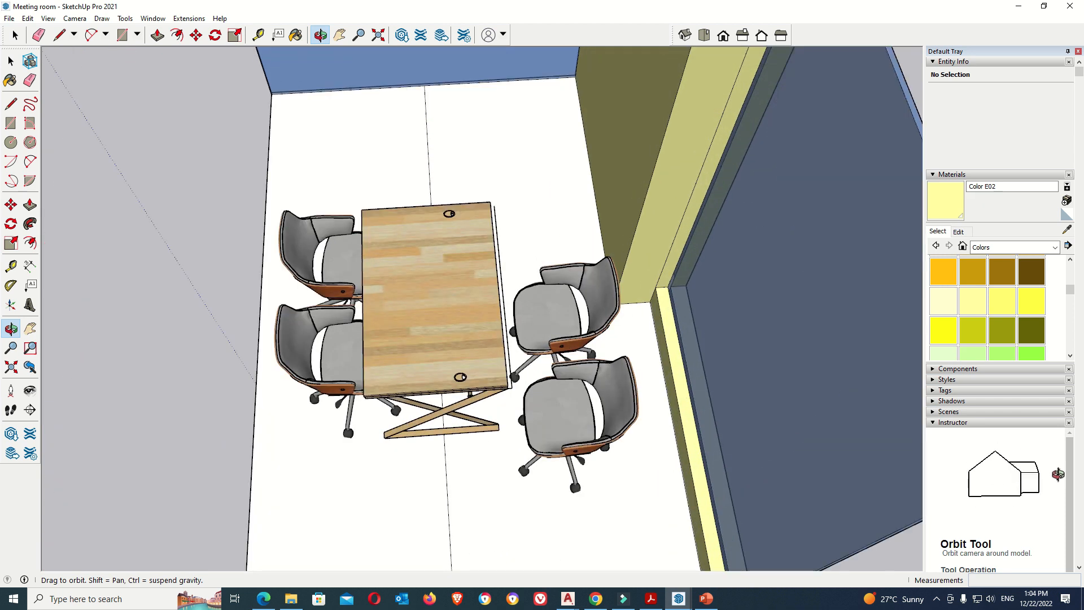
left_click(15, 35)
left_click(566, 415)
left_click(549, 314, "shift")
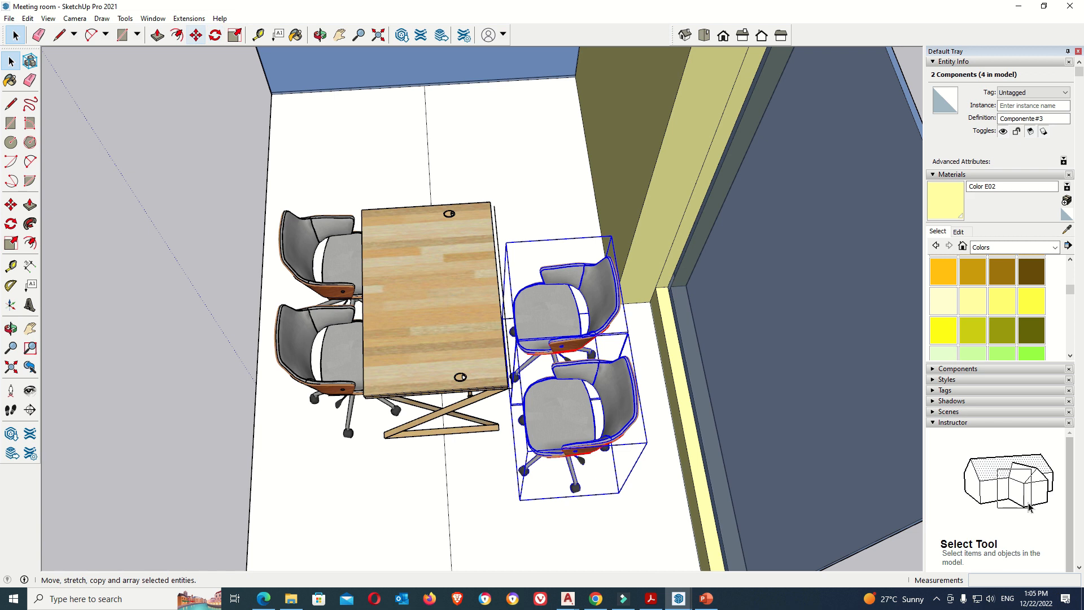
left_click(196, 35)
left_click(502, 318)
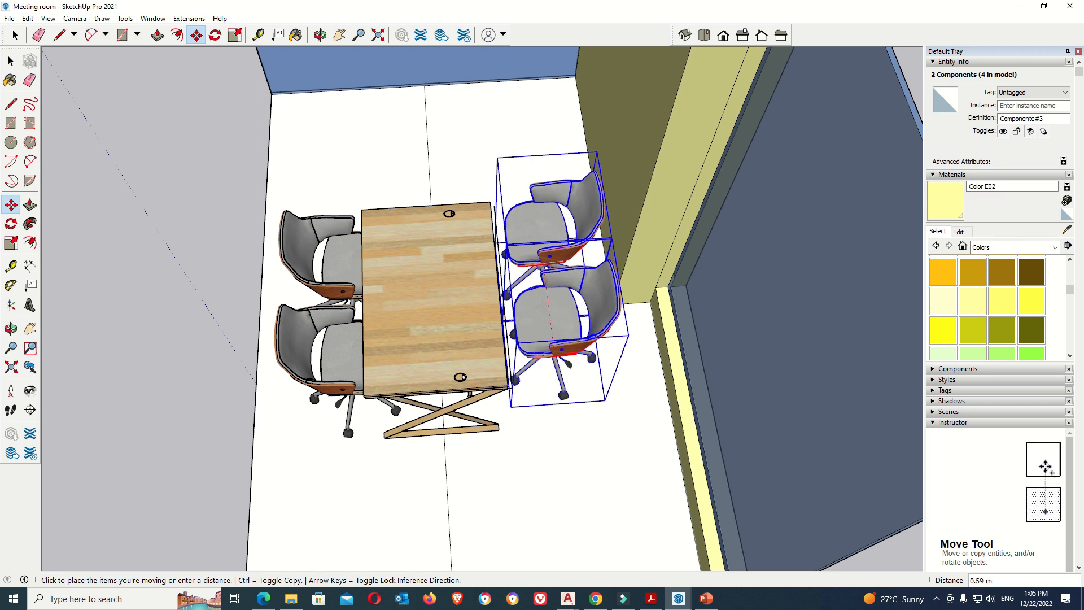
left_click(545, 278)
key("Escape")
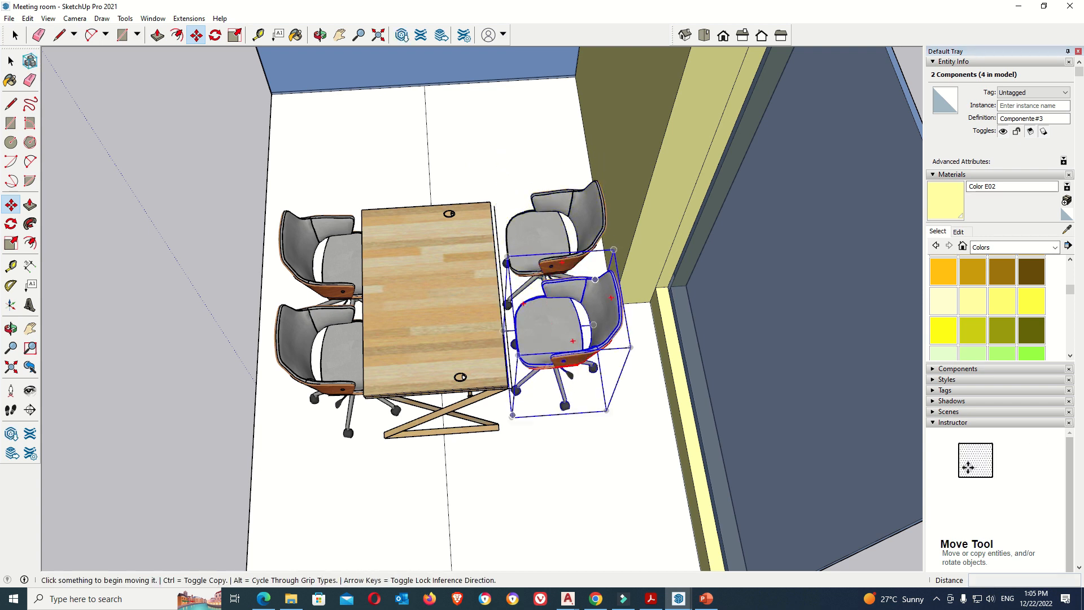
Delete the stray lines beside the tabletop edge
left_click(15, 35)
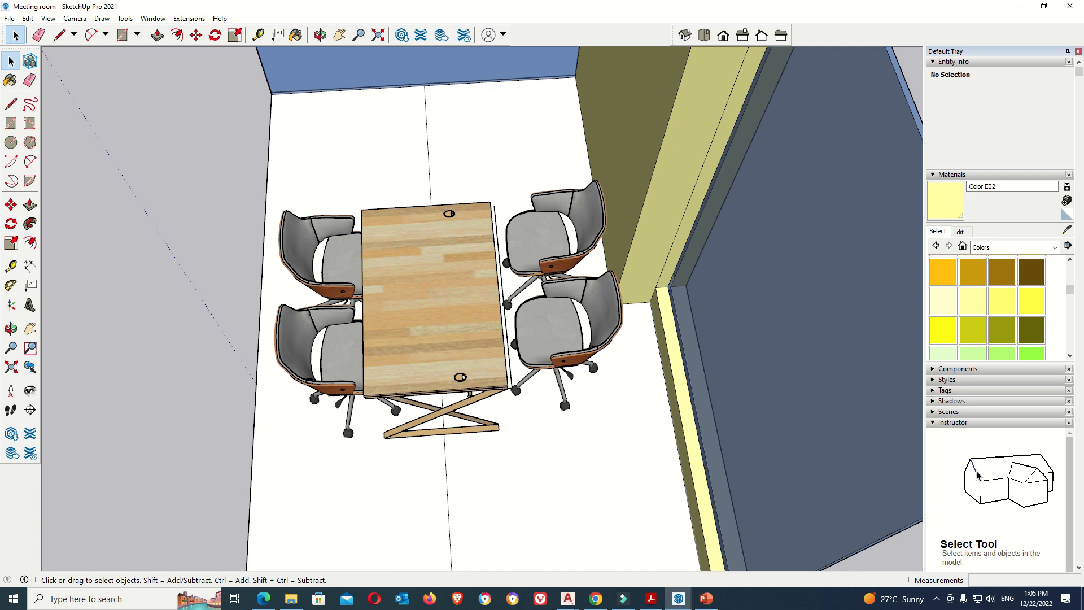
key("Delete")
scroll(508, 382, "up", 4)
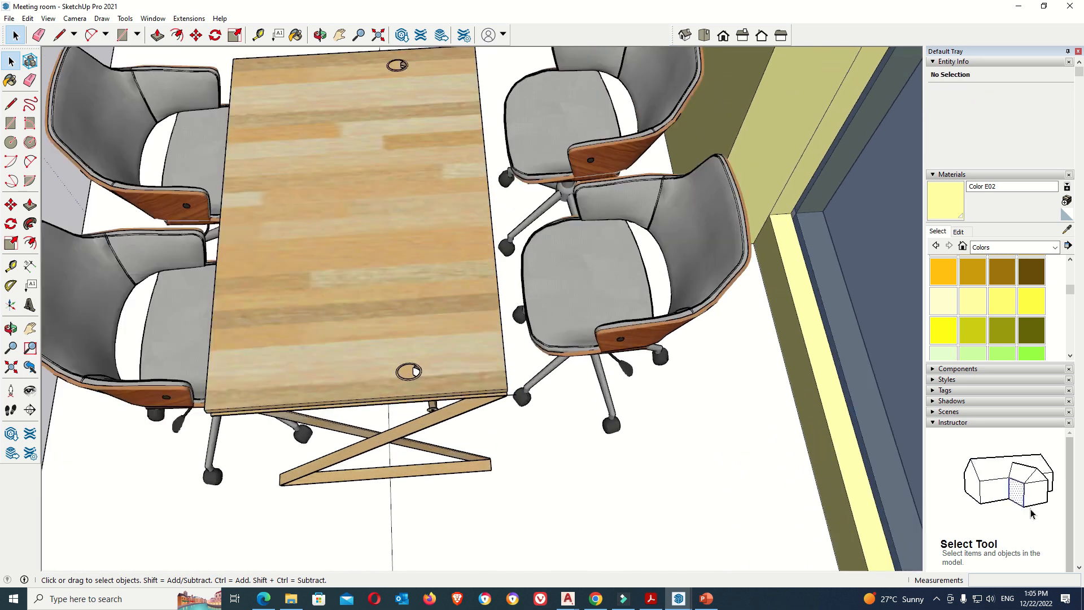
Restore the deleted half of the floor and delete the centre line dividing the floor
key("ctrl+z")
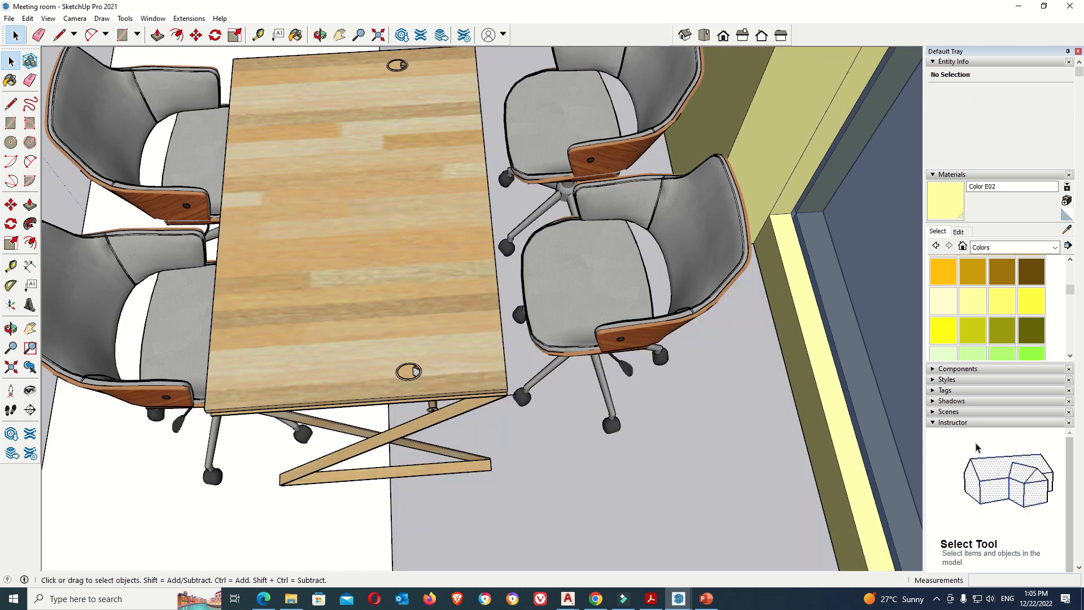
key("ctrl+z")
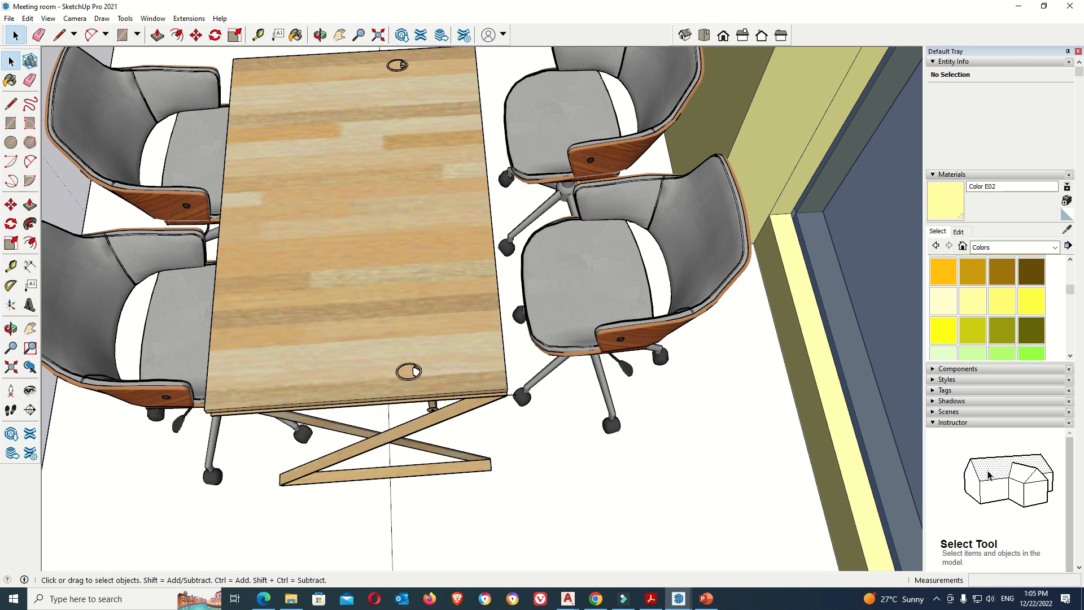
key("ctrl+z")
key("ctrl+z")
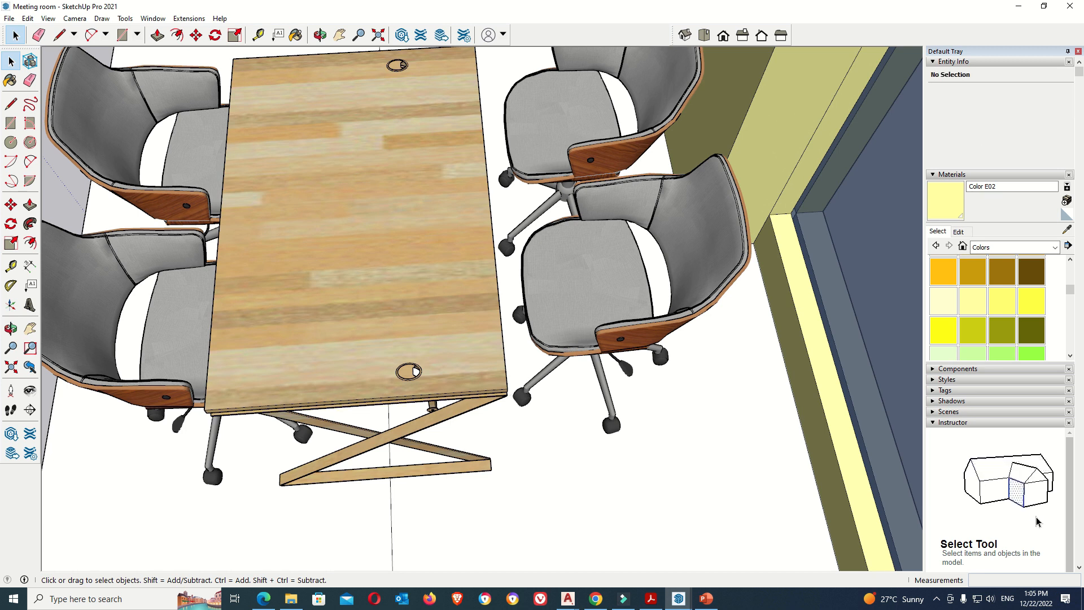
key("Delete")
Copy the glass-wall-side chair nearest the room's open end to the empty ground outside the room
scroll(468, 430, "down", 3)
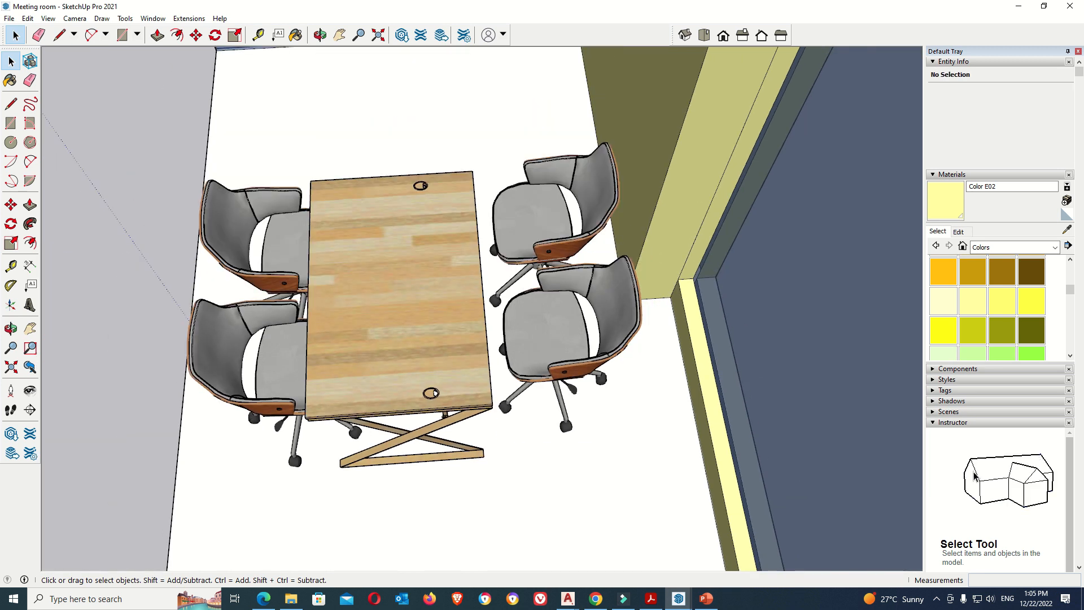
left_click(553, 339)
left_click(196, 35)
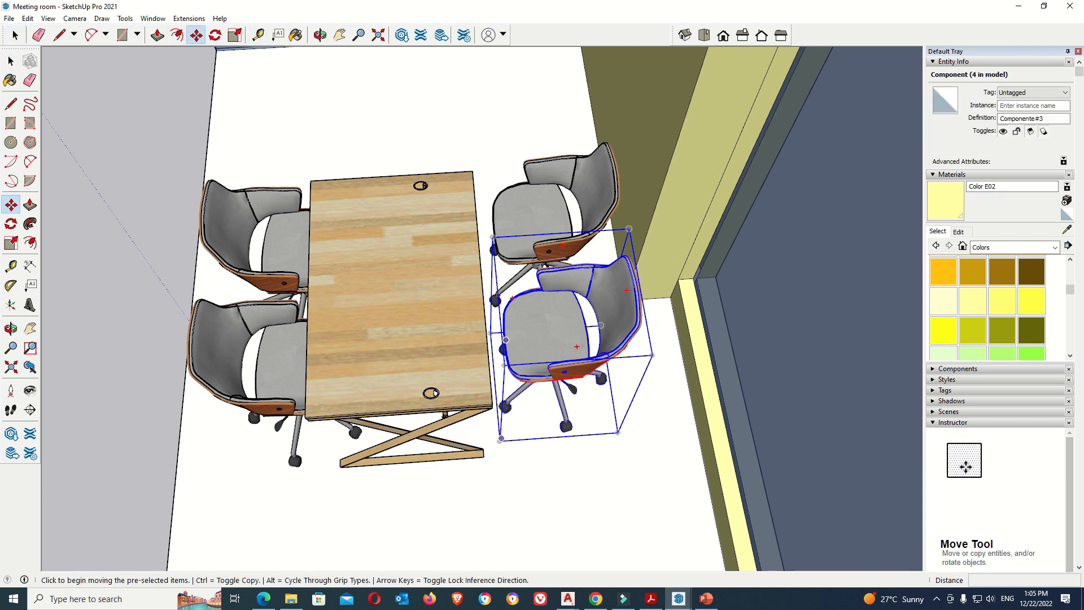
left_click(556, 339)
key("ctrl")
scroll(452, 313, "down", 5)
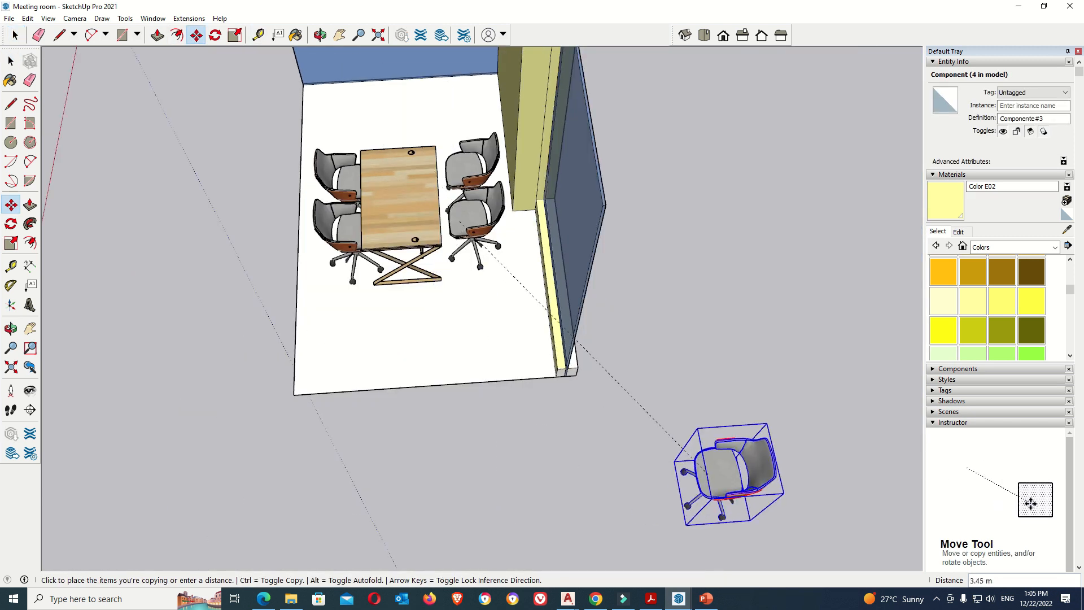
left_click(702, 432)
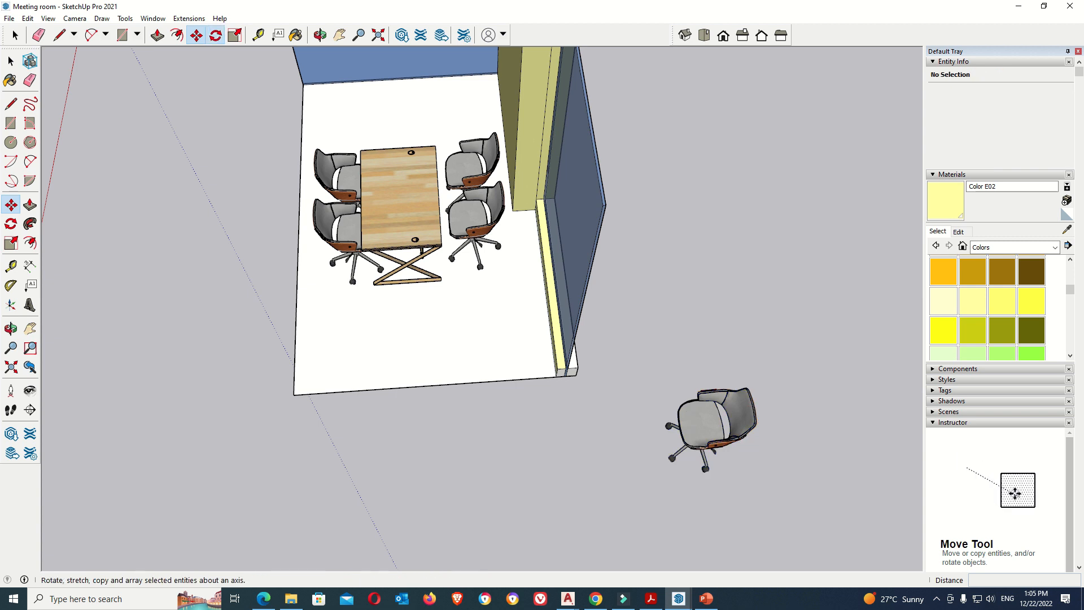
Rotate the chair standing outside the room by 90 degrees on the ground plane
key("q")
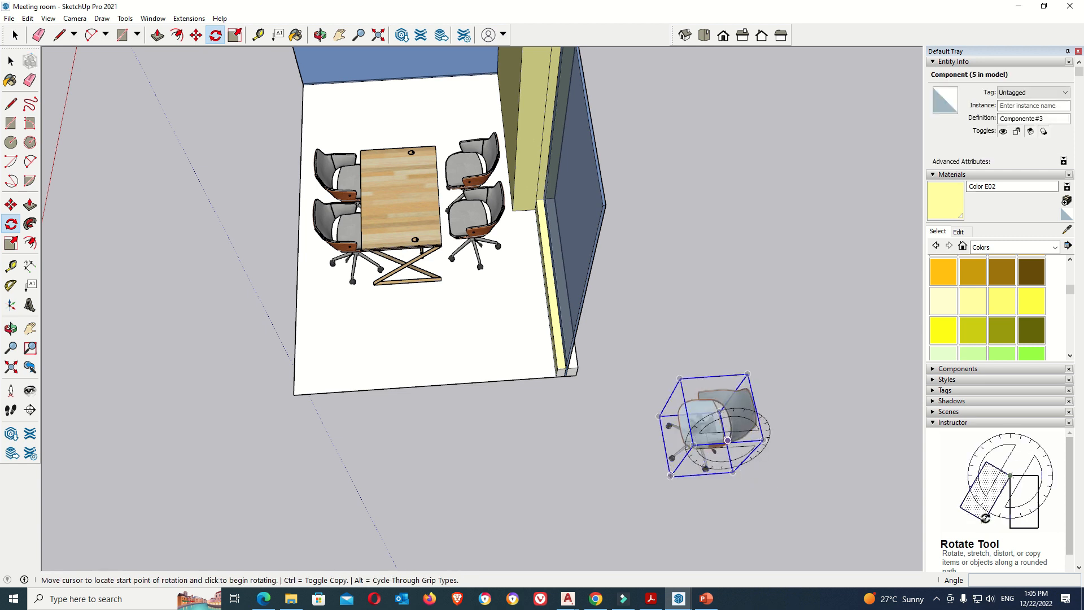
left_click(715, 384)
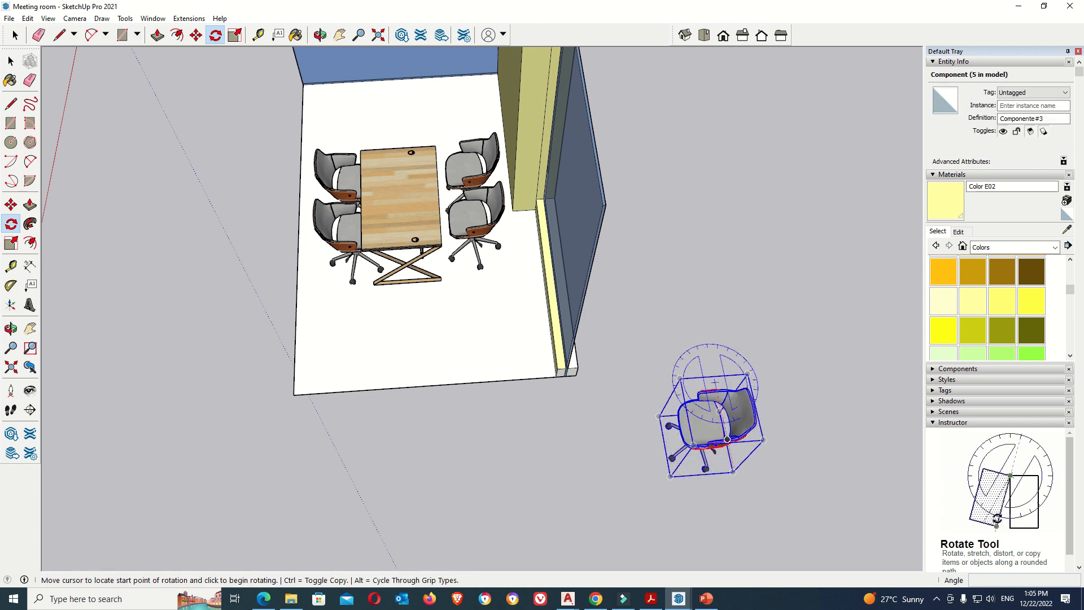
left_click(728, 439)
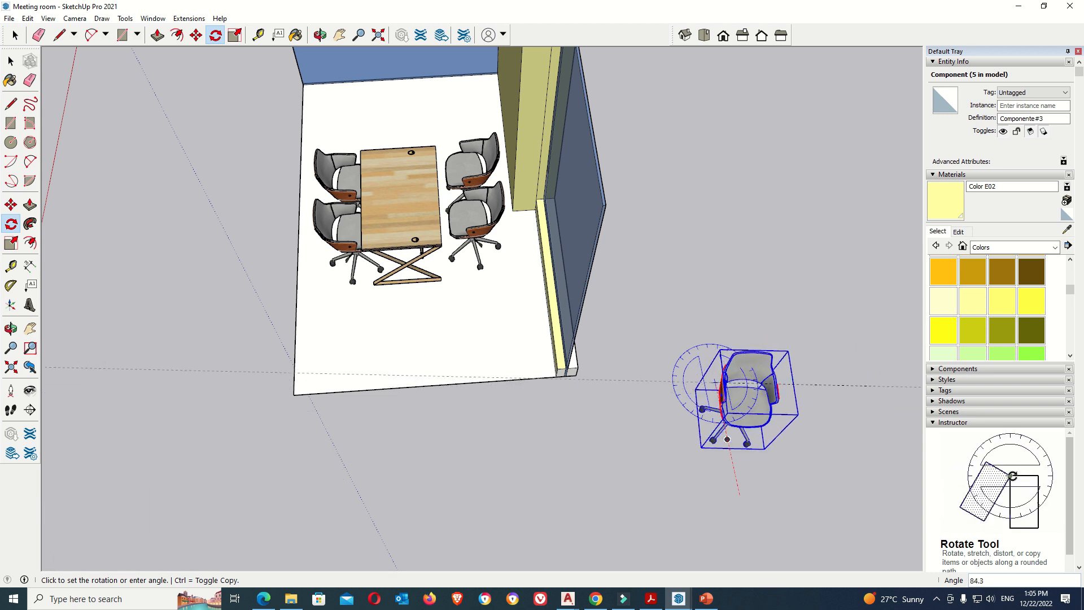
left_click(880, 372)
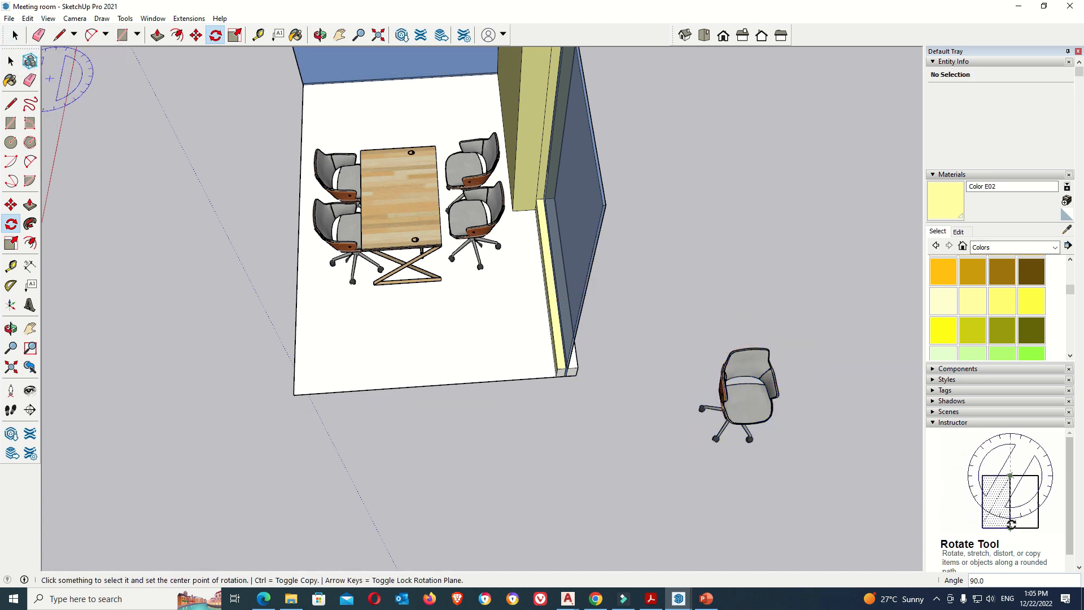
Move the rotated chair from outside the room to the inner short end of the table
key("space")
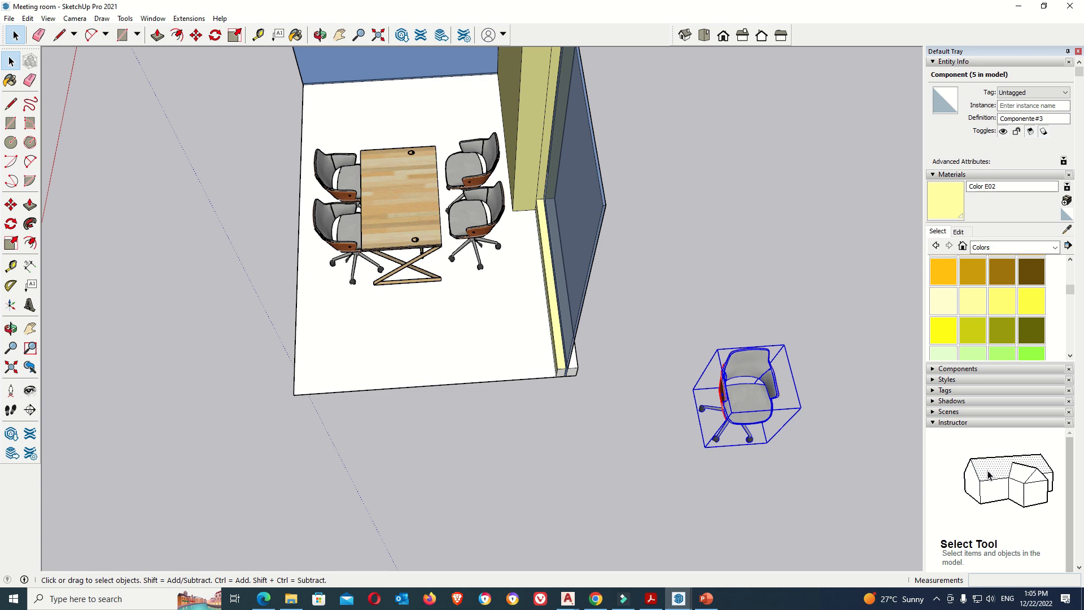
left_click(196, 35)
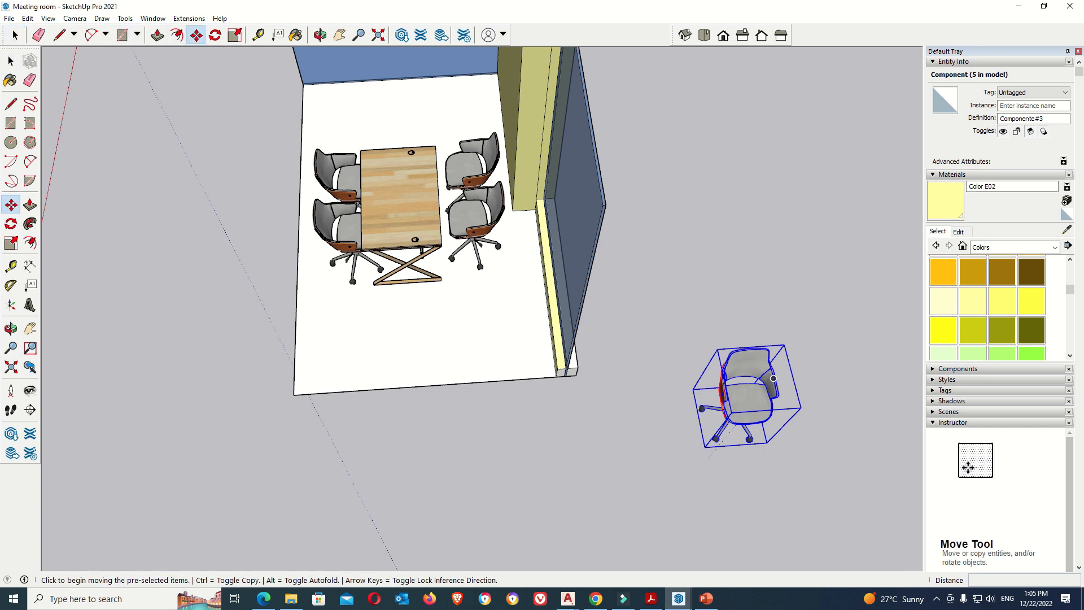
left_click(705, 446)
scroll(727, 474, "down", 1)
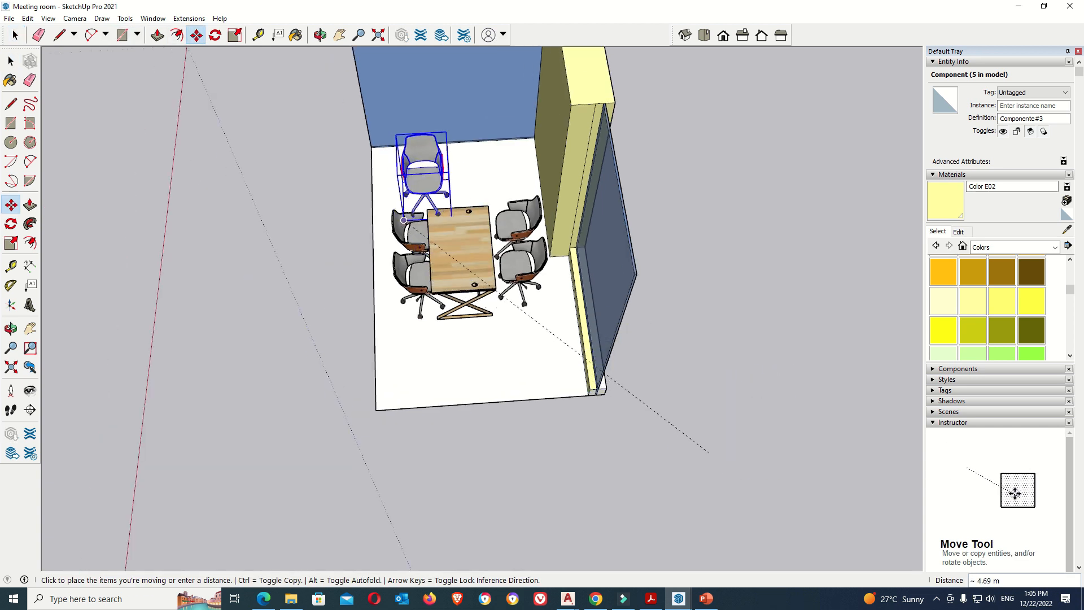
scroll(428, 219, "up", 4)
scroll(452, 230, "up", 1)
left_click(426, 207)
key("Escape")
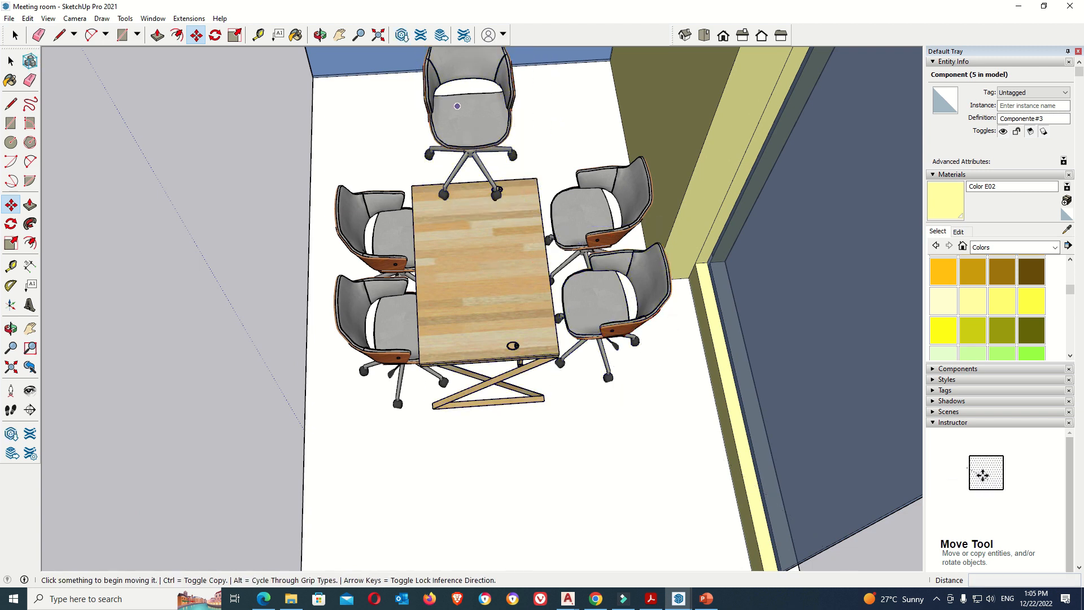
Shift the end chair away from the tabletop so it stands clear of the table's inner short end
left_click(320, 35)
left_click_drag(339, 271, 593, 198)
left_click(15, 36)
left_click(390, 176)
left_click(415, 144)
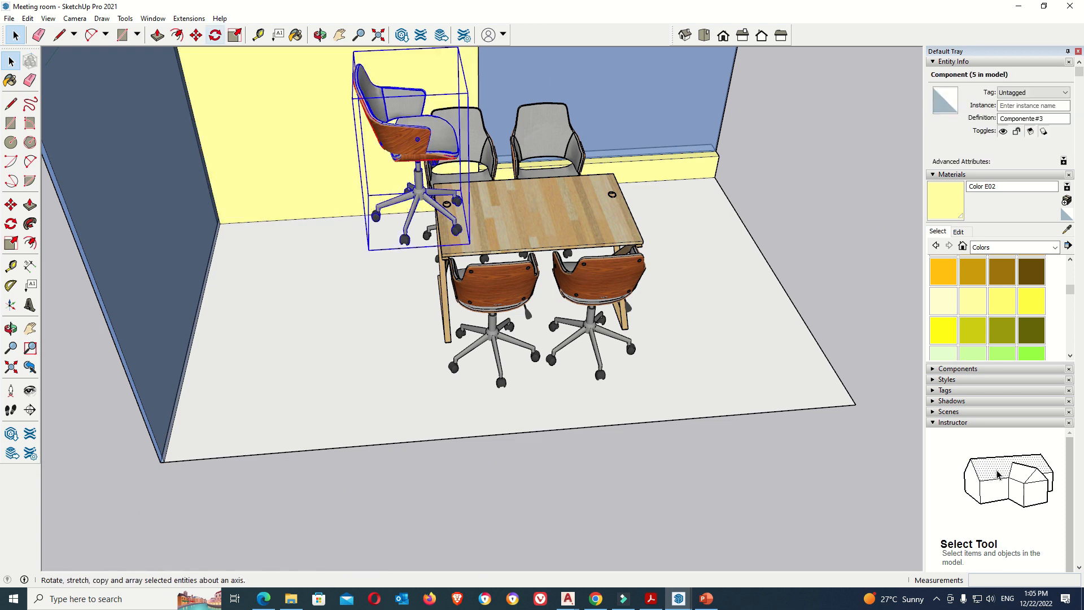
key("m")
left_click(403, 165)
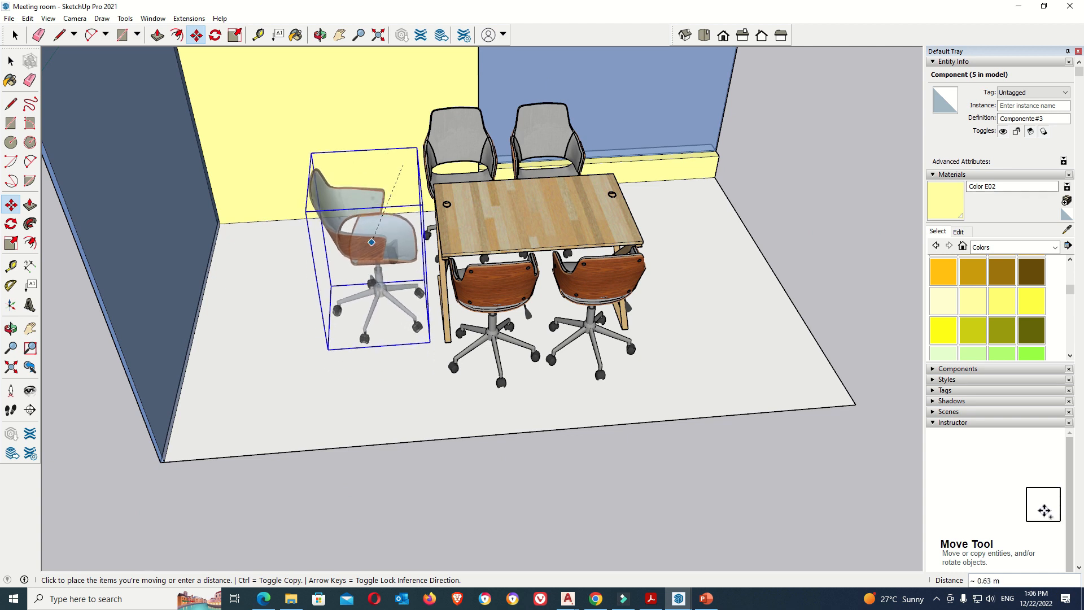
left_click(378, 229)
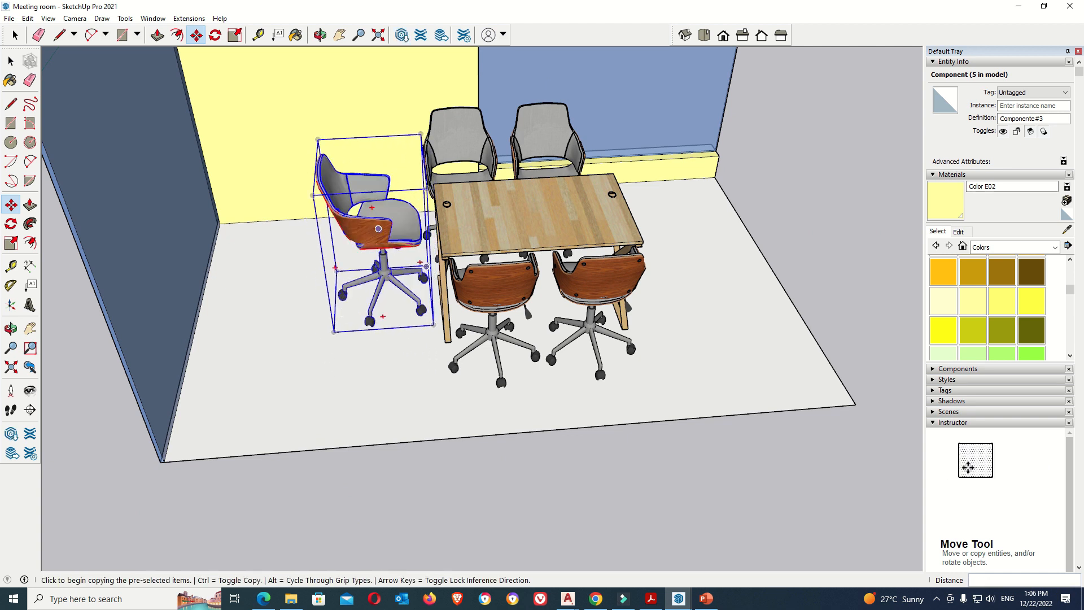
Copy the floating end chair 0.30 m straight down onto the floor along the blue axis
scroll(378, 229, "up", 3)
left_click(320, 35)
left_click_drag(446, 322, 463, 186)
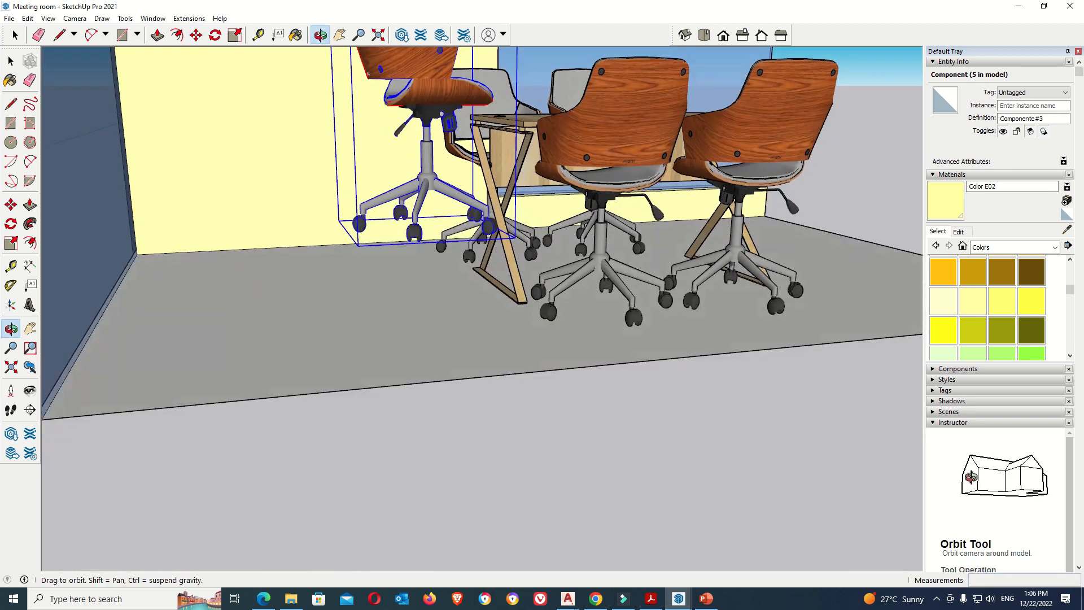
scroll(463, 187, "up", 3)
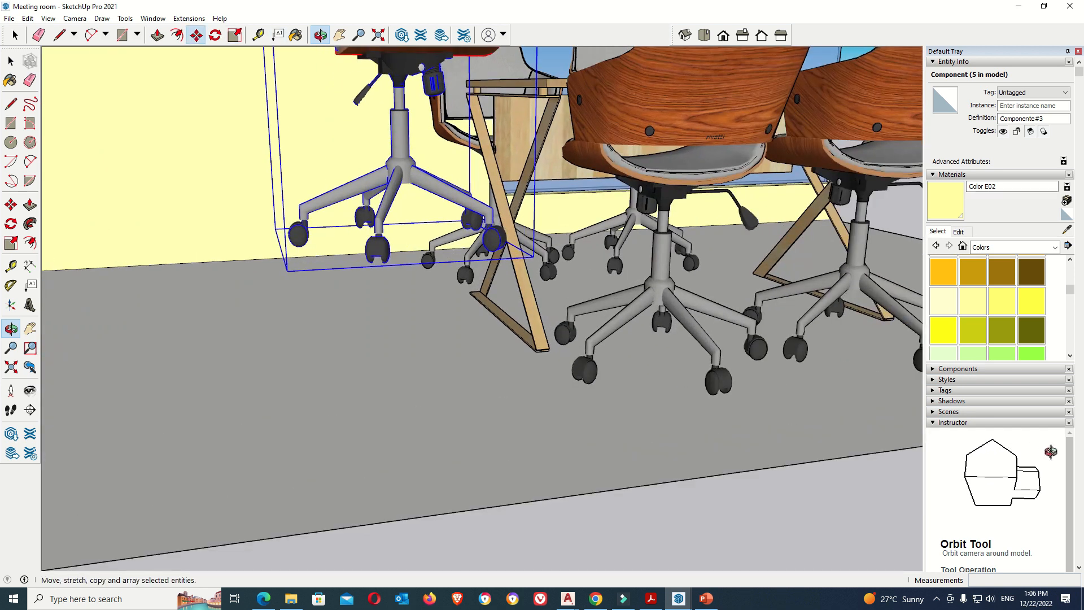
left_click(403, 224)
key("Up")
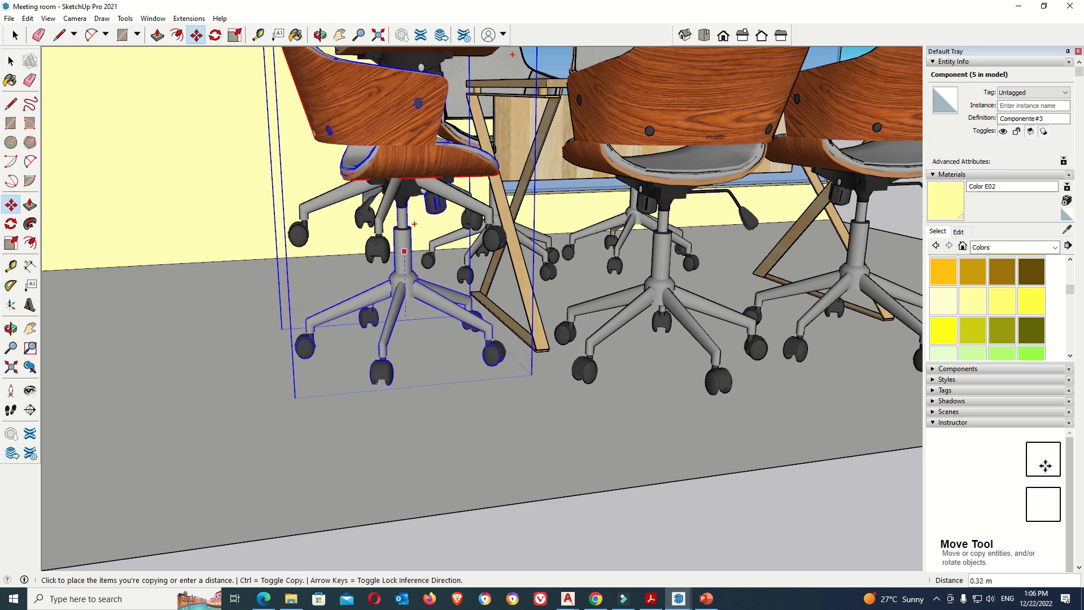
left_click(411, 315)
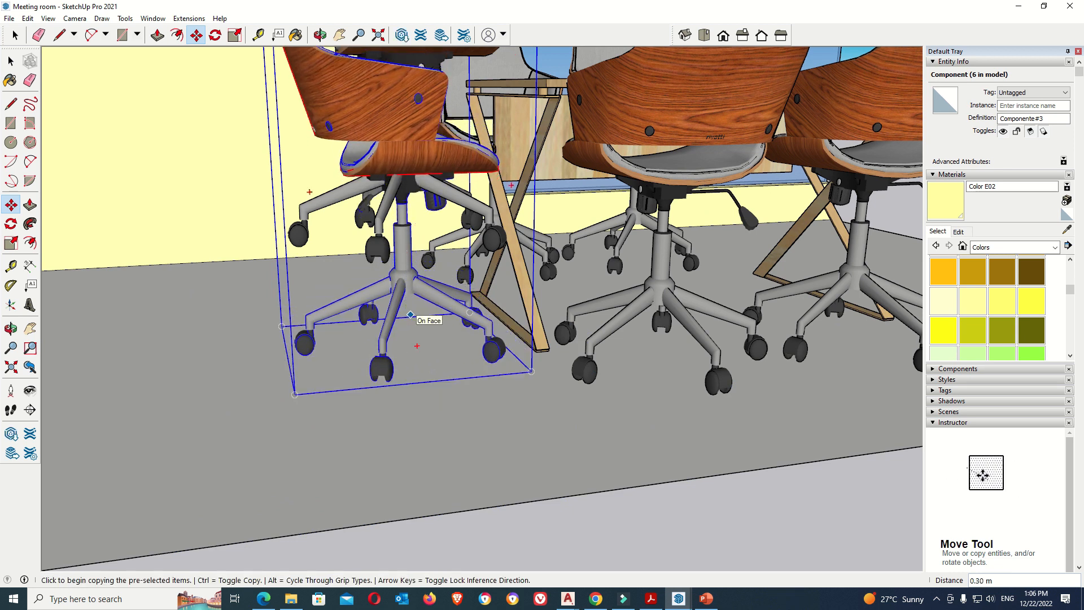
key("Escape")
Delete the upper of the two stacked chairs at the table's inner short end
scroll(339, 294, "down", 5)
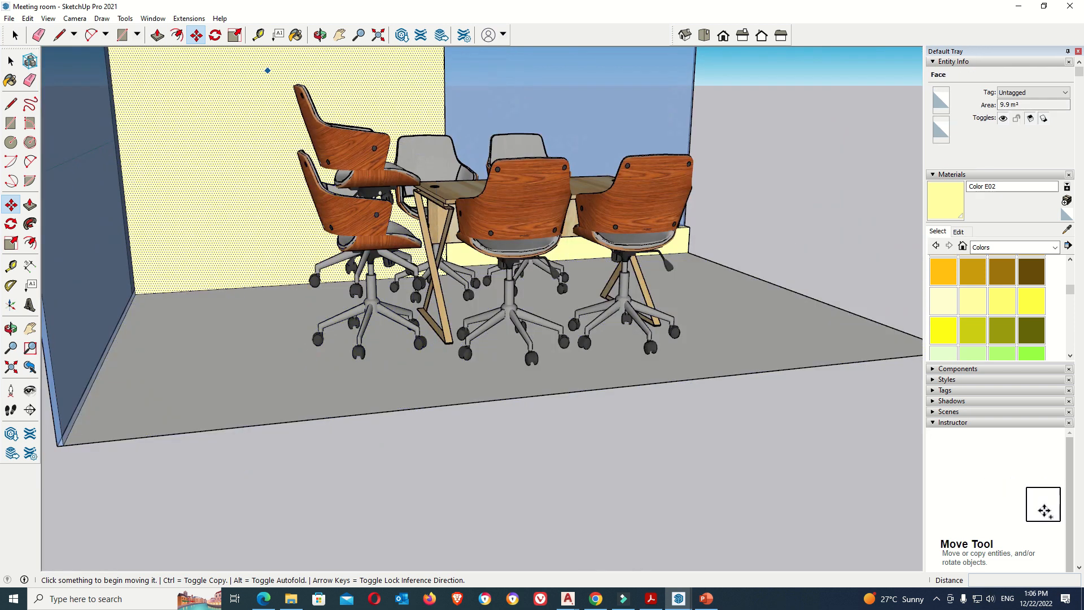
left_click(320, 35)
left_click_drag(384, 187, 333, 328)
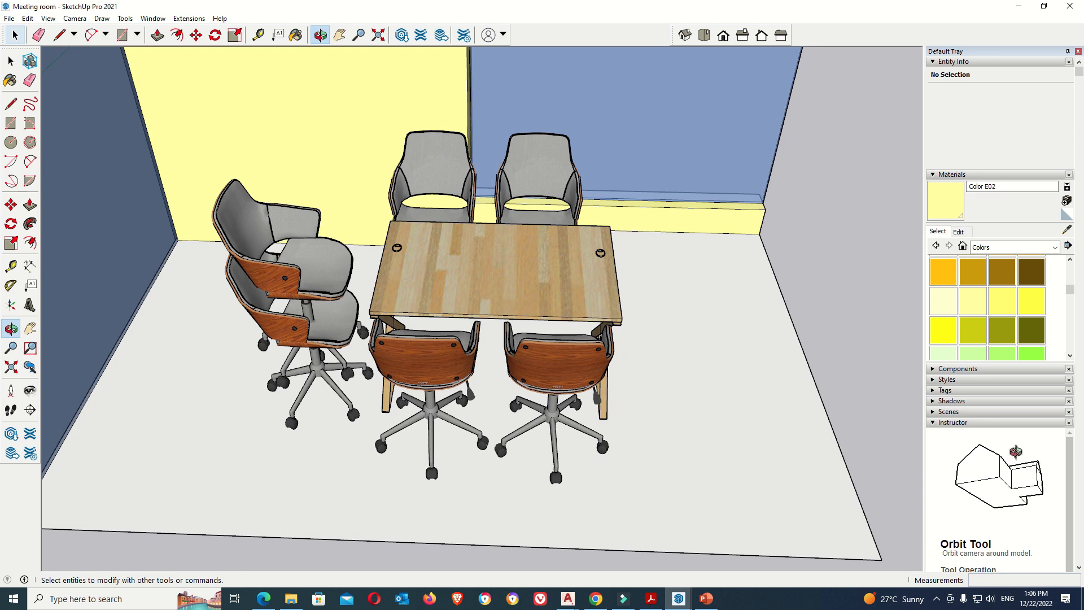
left_click(15, 35)
left_click(317, 260)
key("Delete")
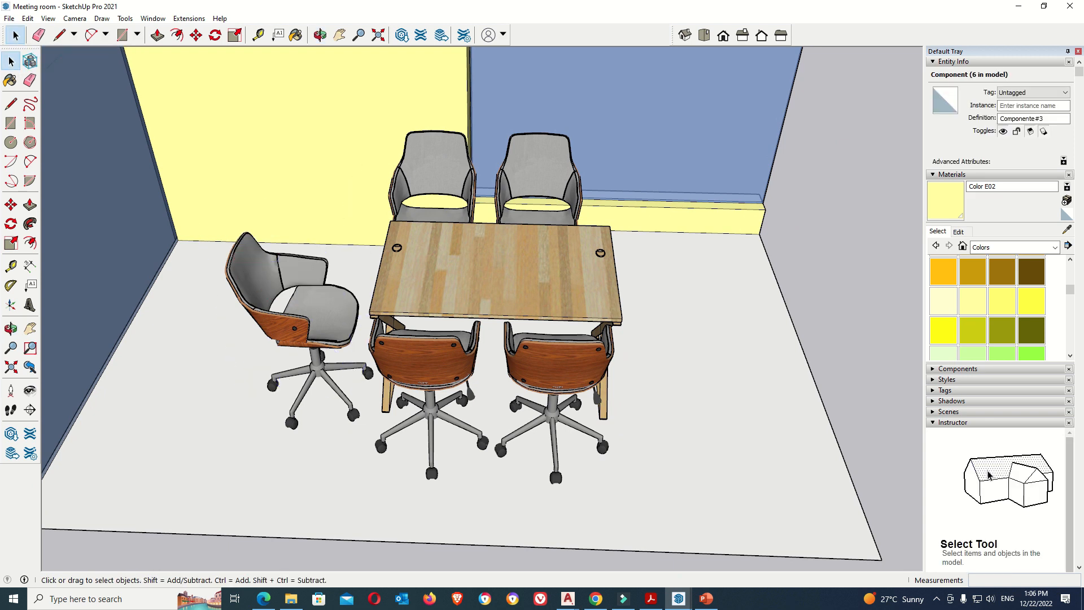
Move the end chair about 0.23 m sideways to centre it on the table's inner short end
middle_click_drag(486, 254, 401, 361)
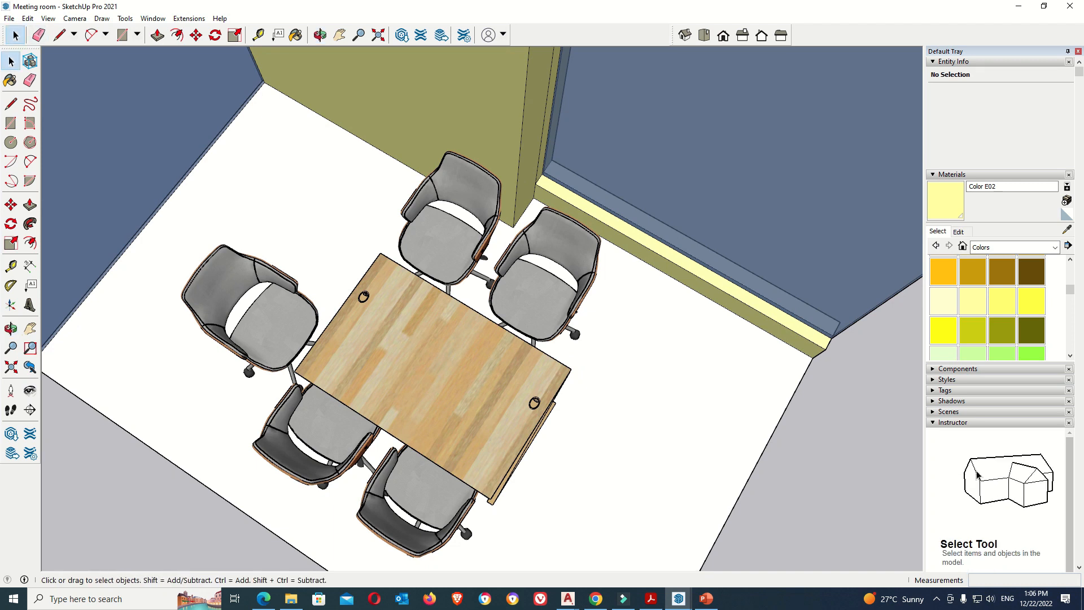
left_click(273, 322)
key("m")
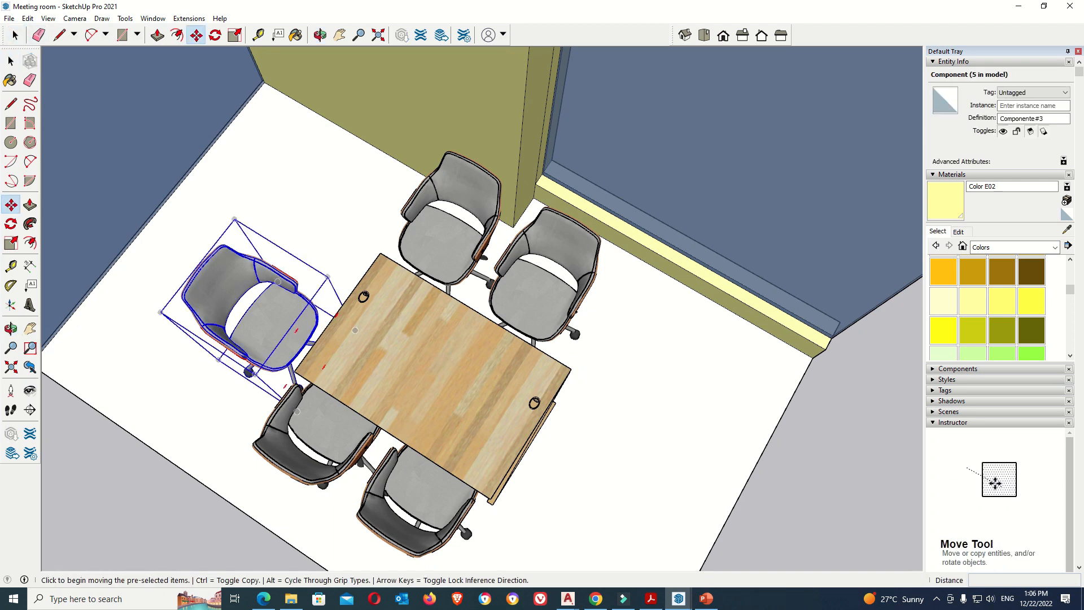
left_click(323, 370)
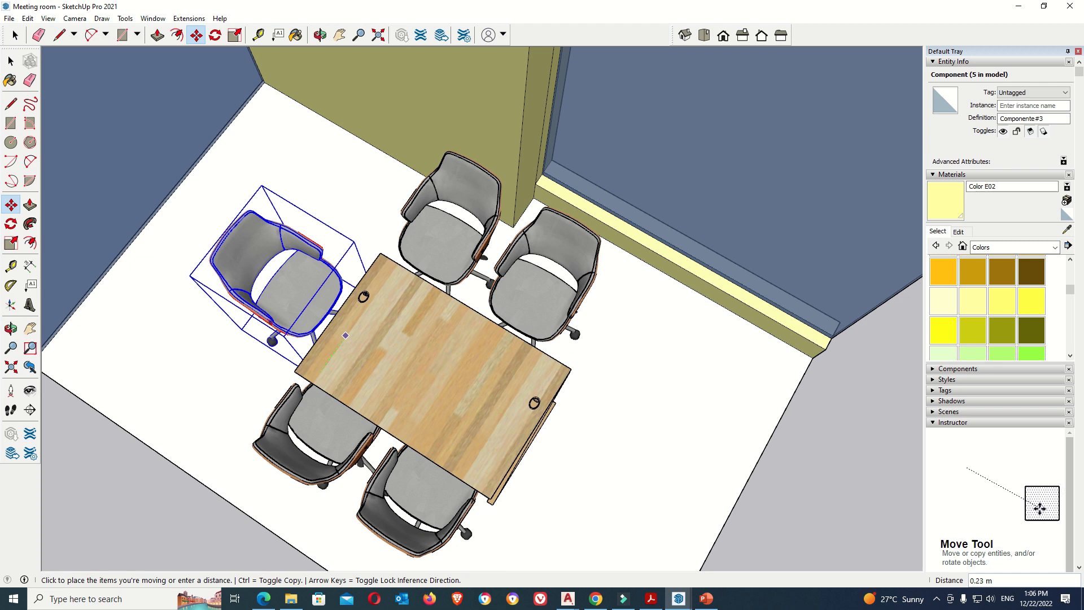
left_click(346, 336)
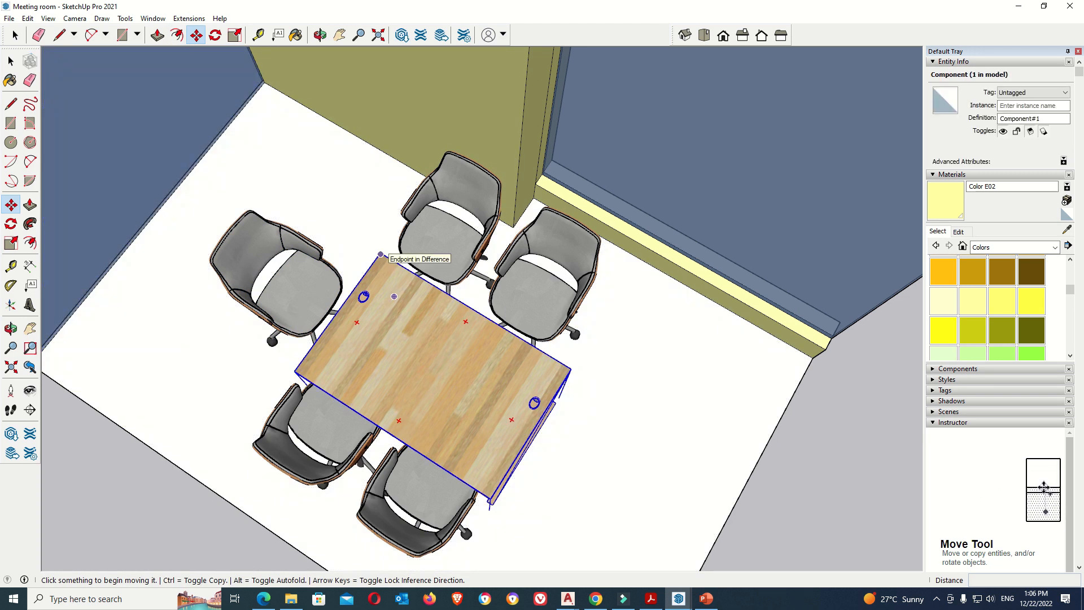
Copy the end chair about 1.88 m along the table's length to its opposite short end
left_click(314, 255)
key("ctrl")
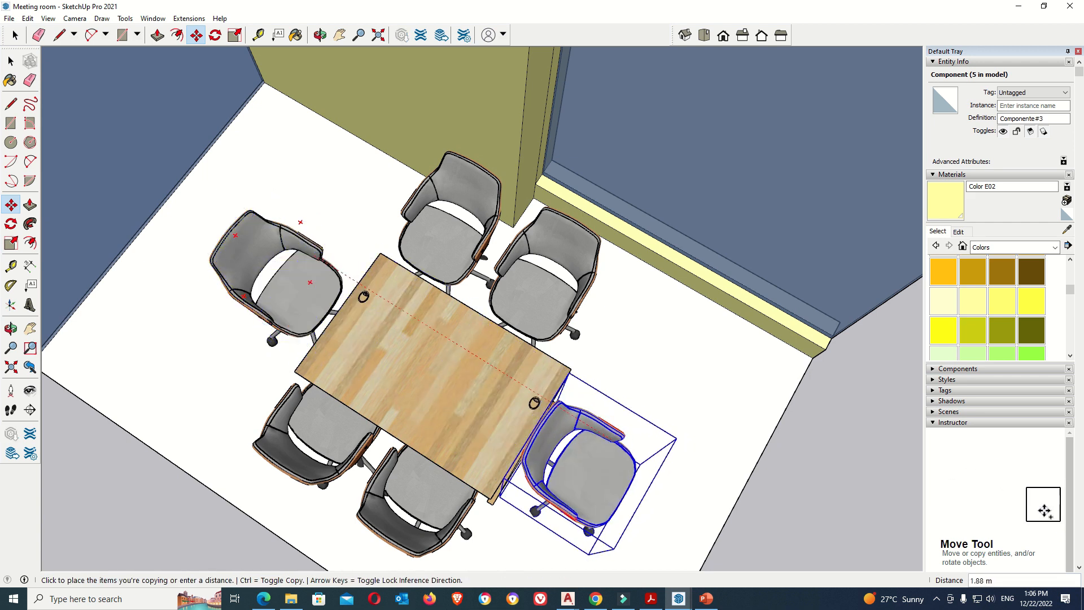
left_click(576, 409)
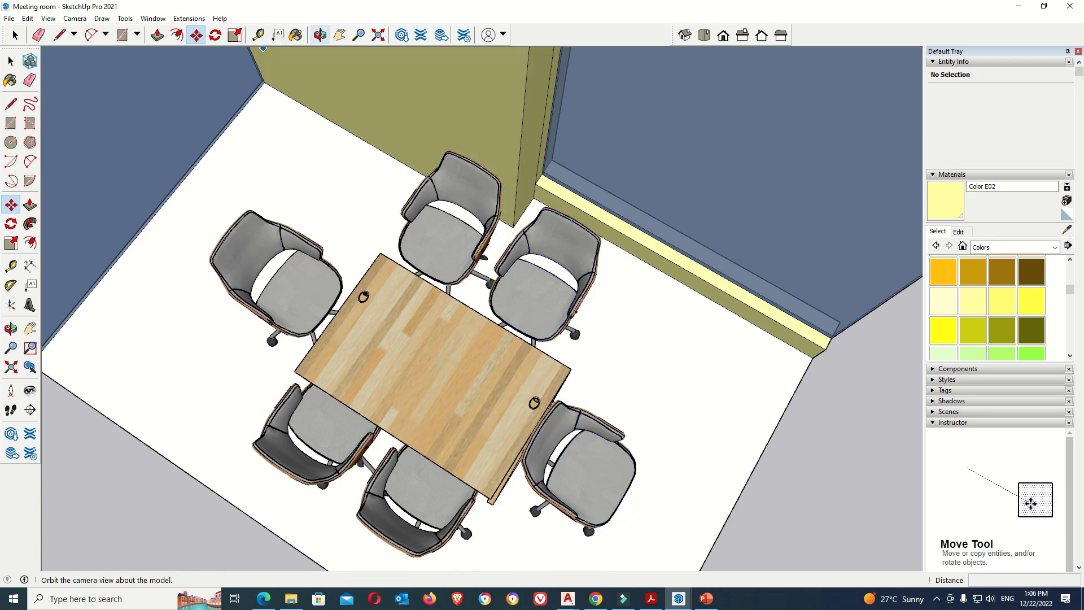
Flip the copied chair along the component's green axis so it faces the table
scroll(268, 73, "down", 2)
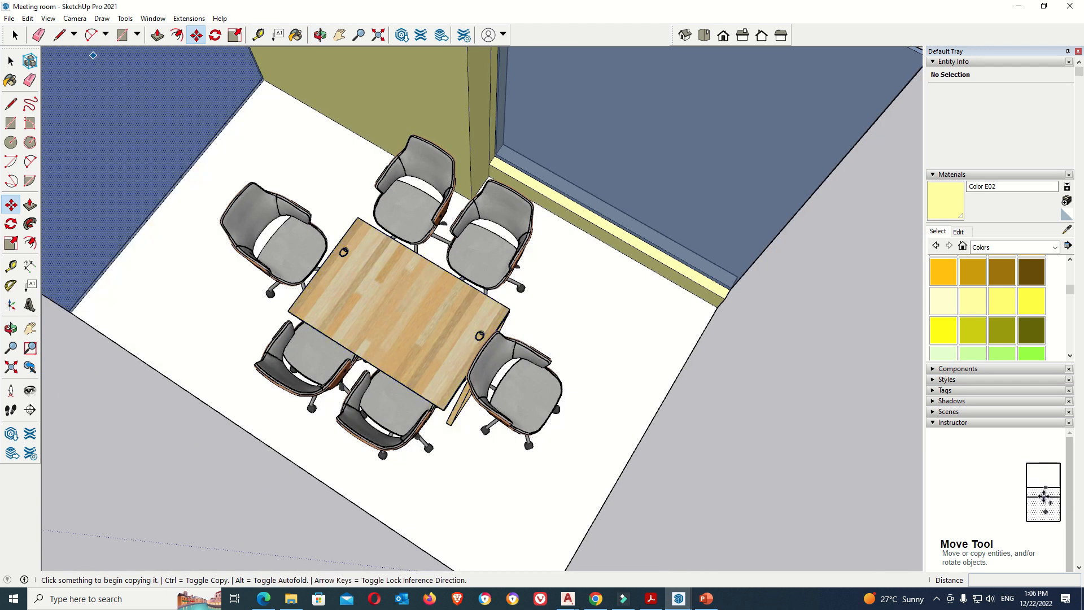
key("space")
left_click(522, 389)
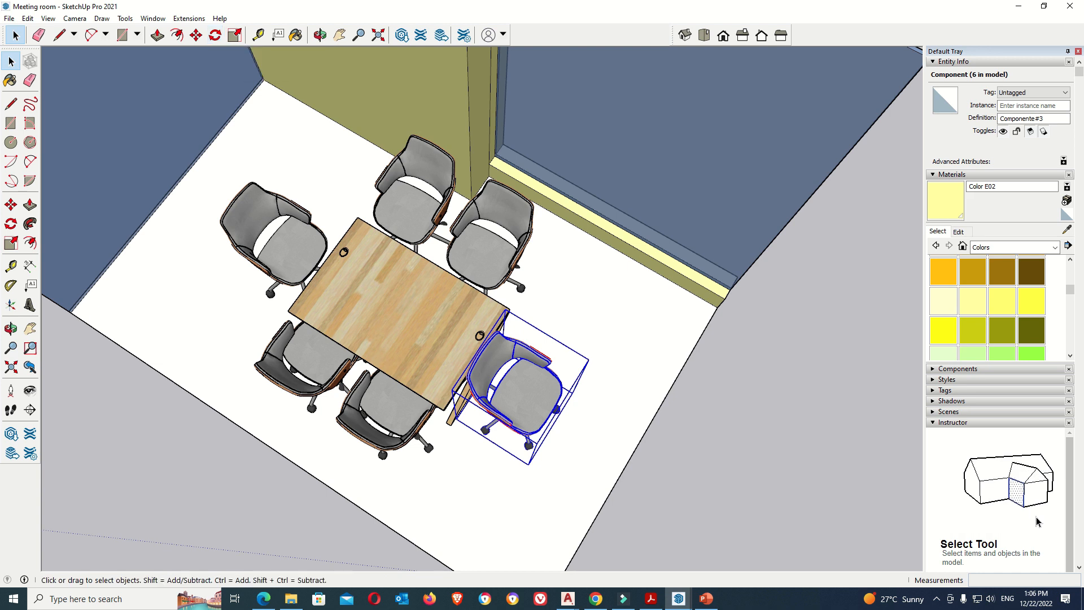
right_click(541, 129)
mouse_move(576, 371)
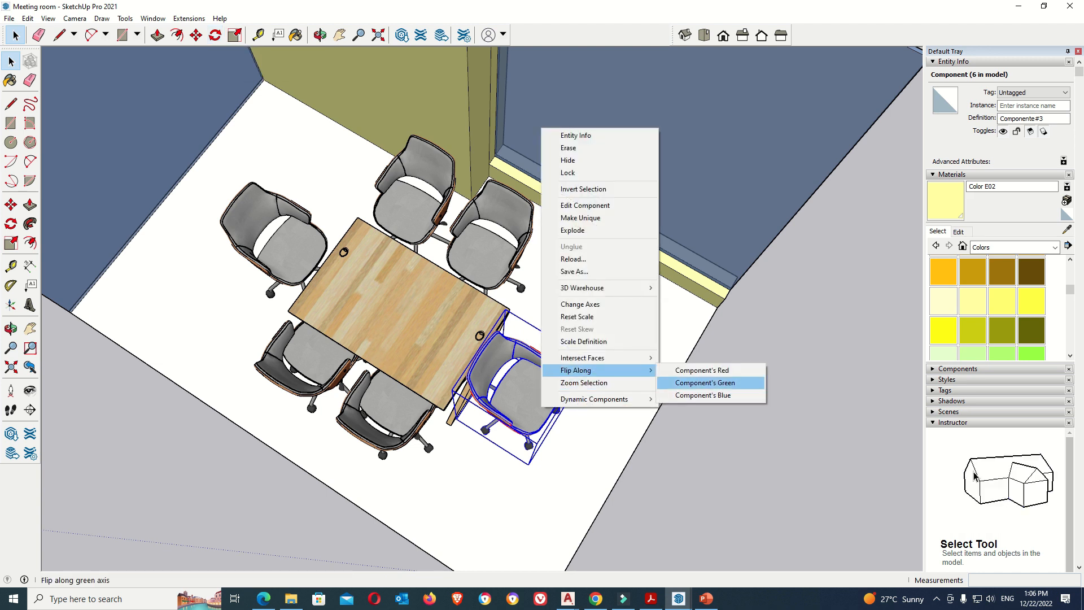
left_click(705, 383)
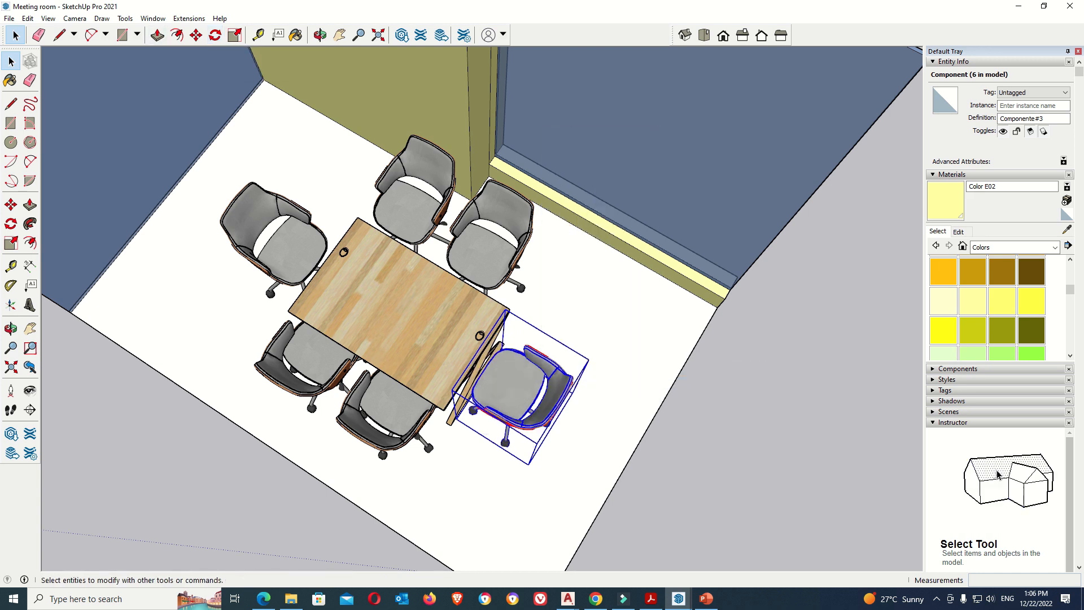
left_click(729, 361)
Paint the room's floor with the Formica Blue material from the Synthetic Surfaces collection
scroll(635, 291, "down", 3)
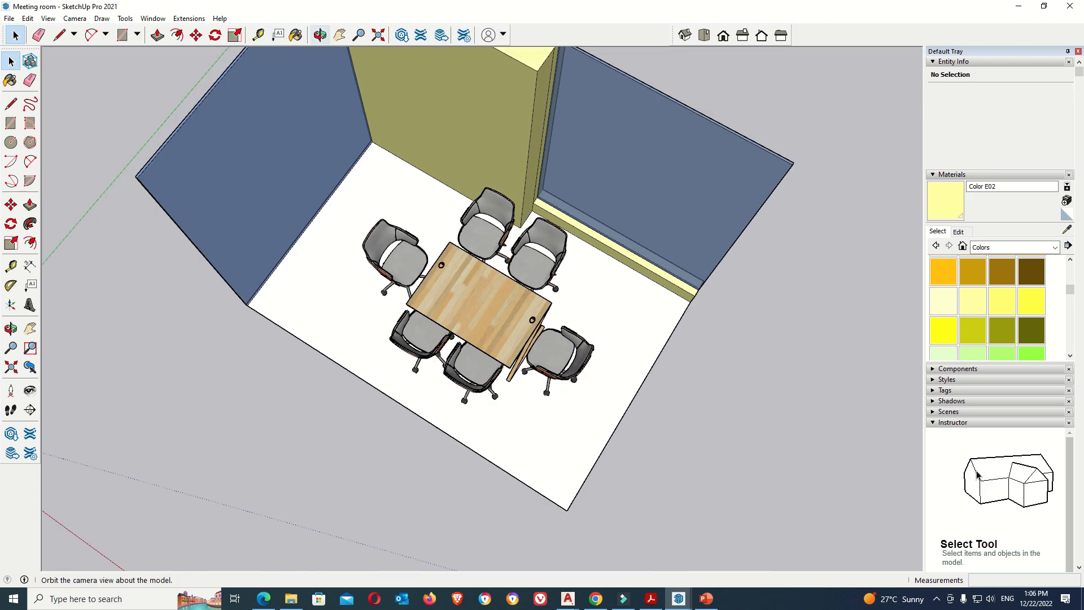
middle_click_drag(536, 316, 573, 184)
scroll(568, 234, "down", 4)
mouse_move(568, 234)
middle_mouse_down()
mouse_move(591, 206)
mouse_move(591, 223)
mouse_move(555, 249)
middle_mouse_up()
scroll(548, 314, "up", 3)
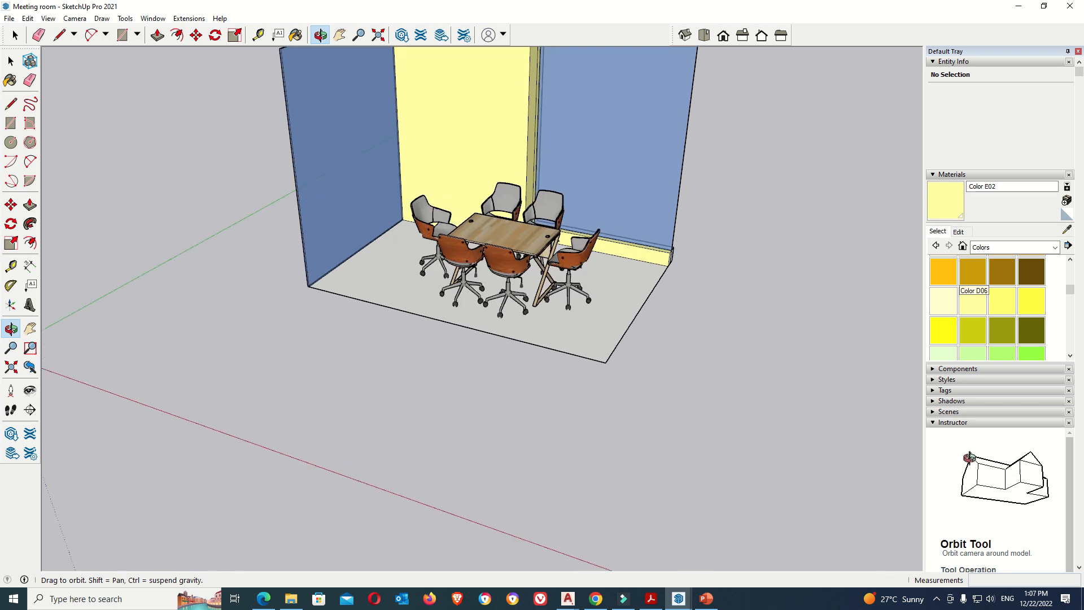
left_click(1055, 247)
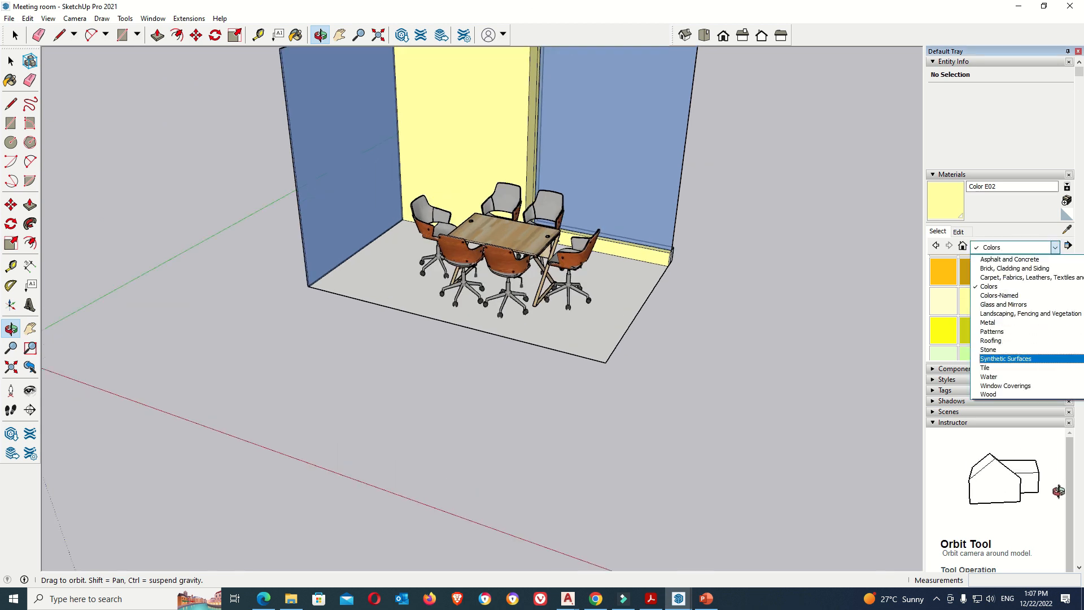
left_click(1005, 358)
left_click(973, 269)
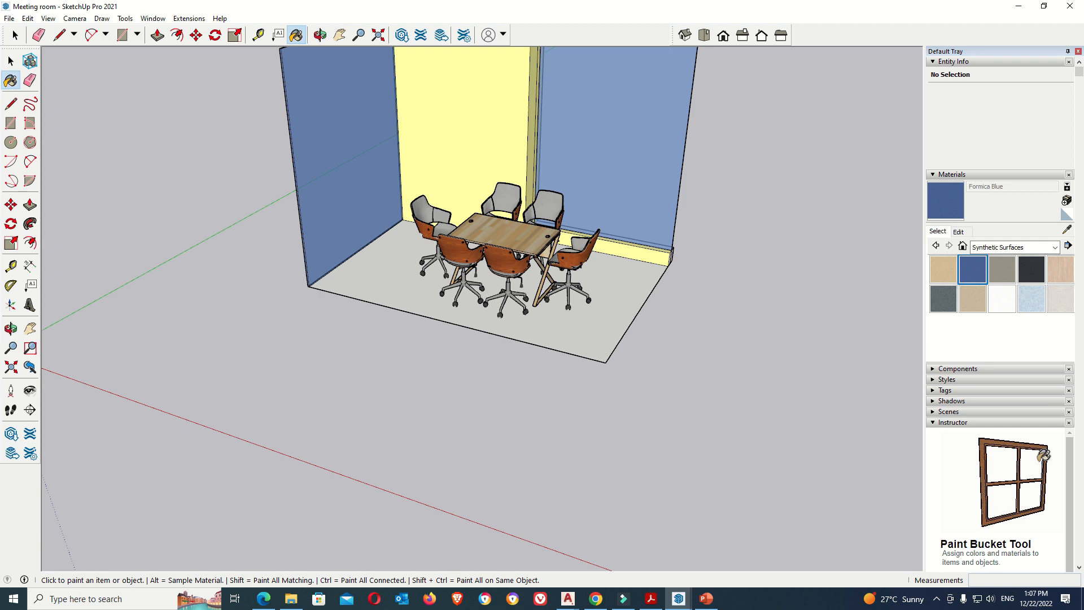
left_click(599, 334)
Try the Formica Laminate Dark material on the floor and repaint the floor with Formica Blue
left_click(1032, 269)
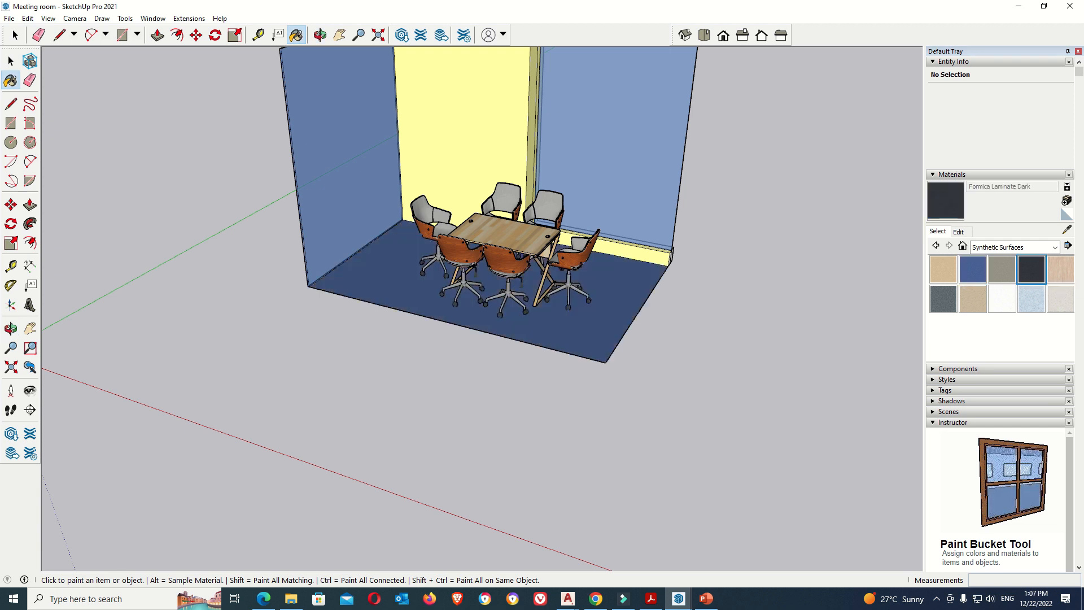
left_click(599, 333)
left_click(973, 270)
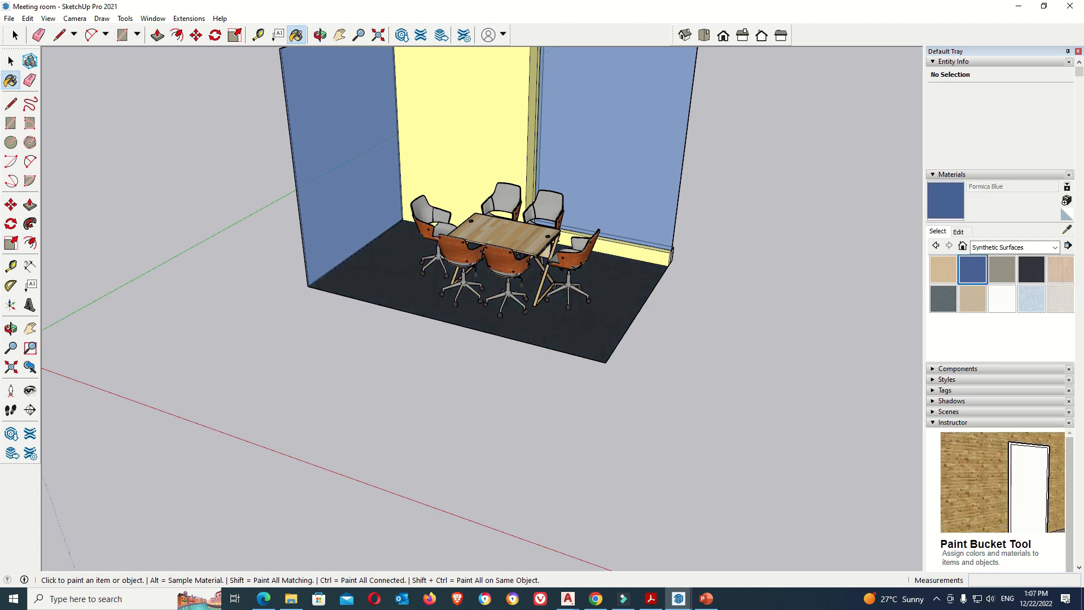
left_click(598, 333)
scroll(508, 313, "down", 4)
scroll(513, 327, "up", 4)
scroll(511, 322, "down", 2)
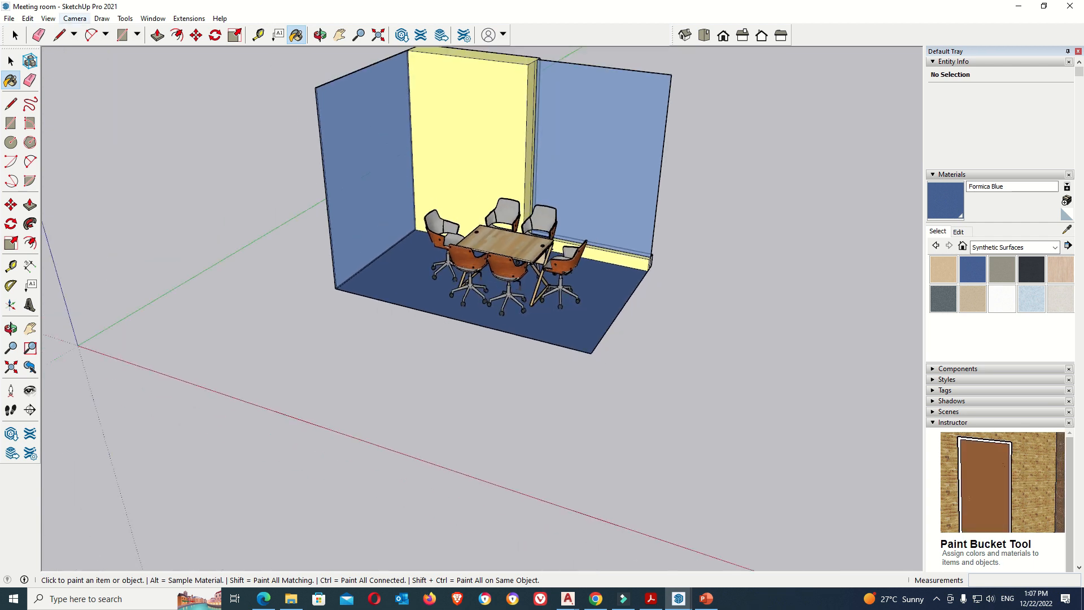